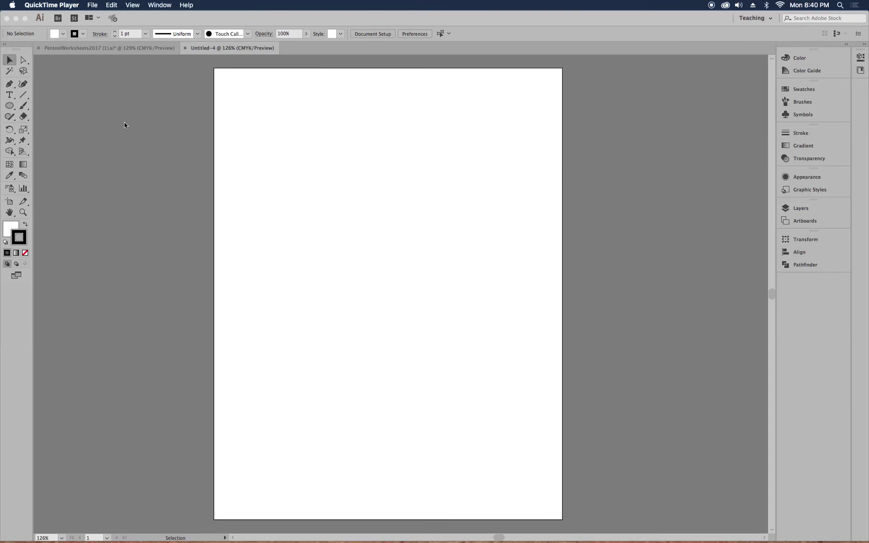
Step: Draw a closed triangle about 3.4 in wide and 3.6 in high with the Pen tool in the artboard's upper-left area
{"action": "left_click", "coordinate": [10, 87]}
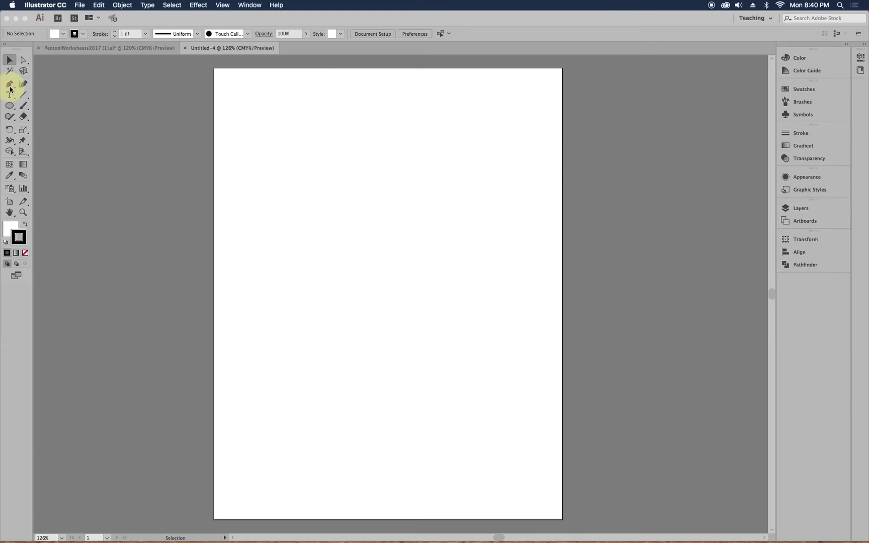
{"action": "left_click", "coordinate": [10, 87]}
{"action": "left_click", "coordinate": [10, 88]}
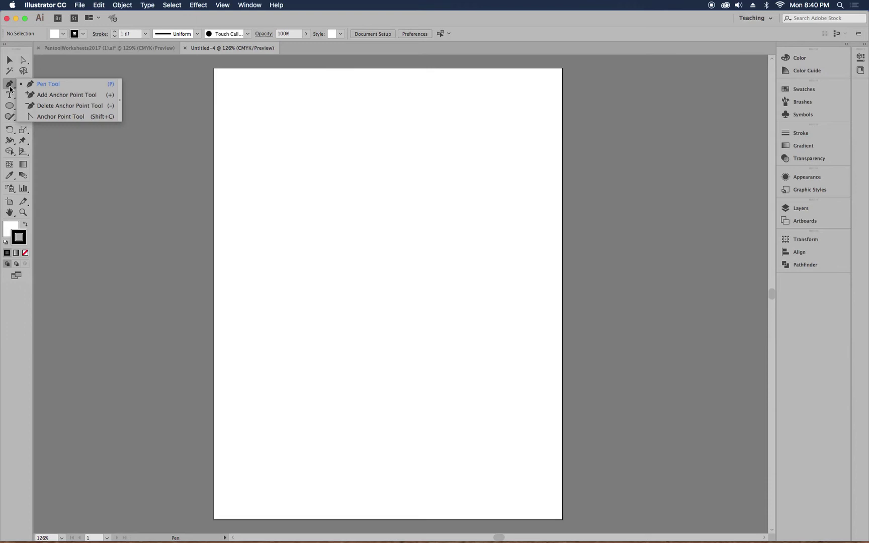
{"action": "left_click", "coordinate": [10, 89]}
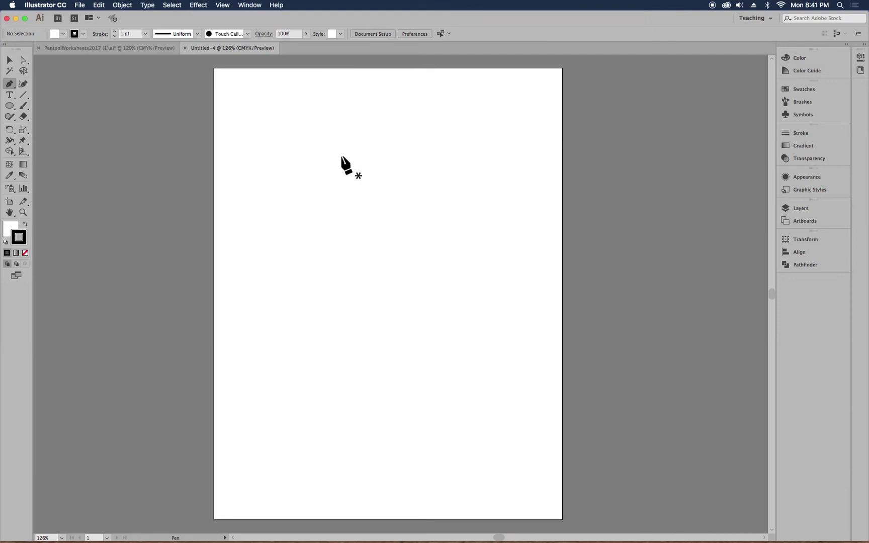
{"action": "left_click", "coordinate": [283, 123]}
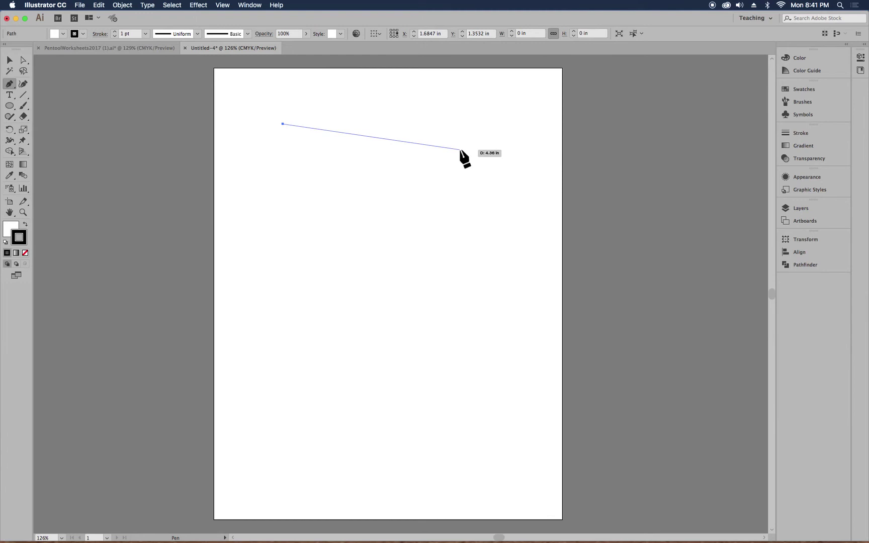
{"action": "key", "text": "super+z"}
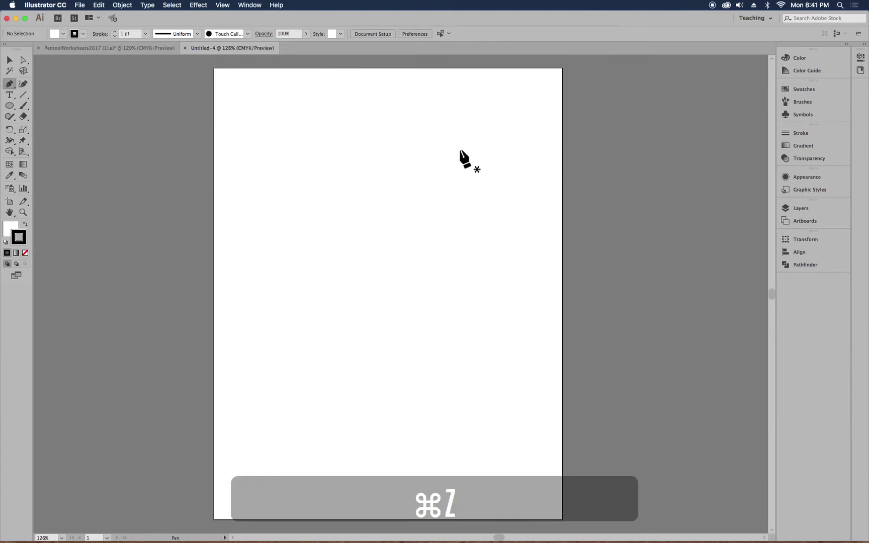
{"action": "left_click", "coordinate": [271, 117]}
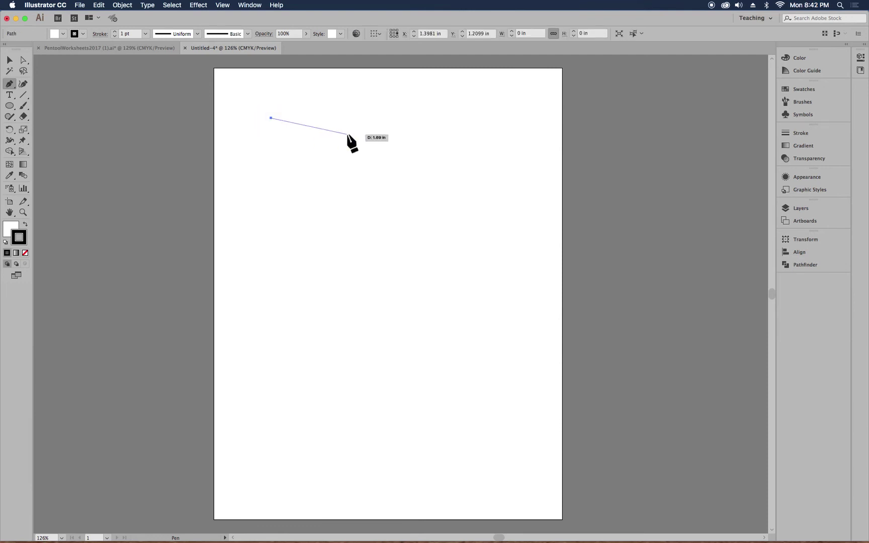
{"action": "left_click", "coordinate": [411, 173]}
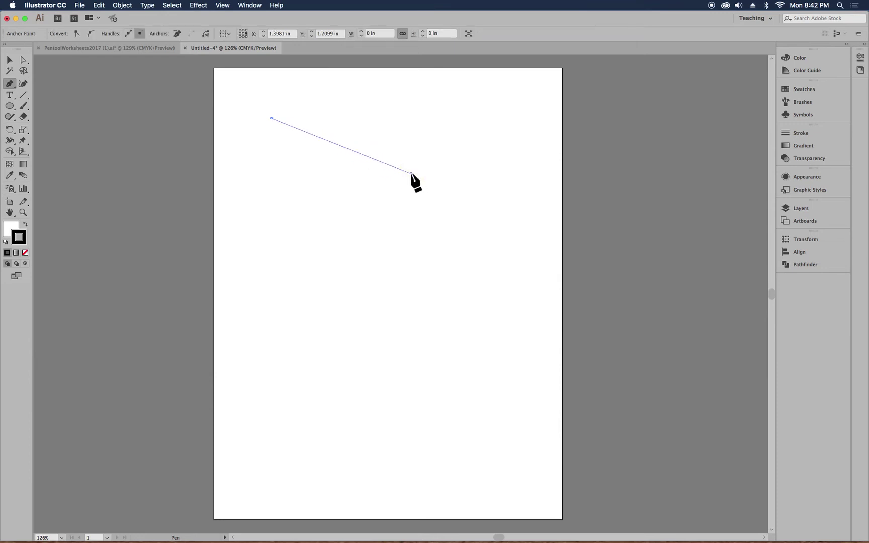
{"action": "left_click", "coordinate": [290, 266]}
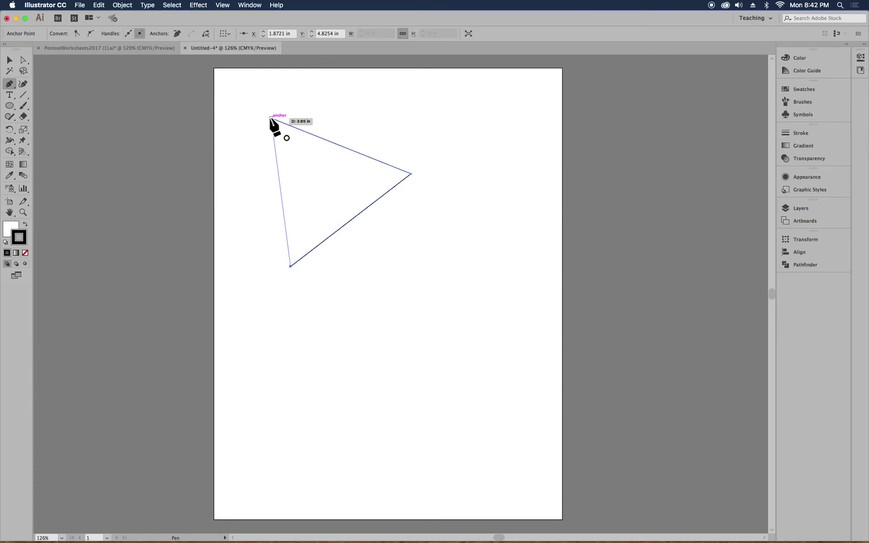
{"action": "left_click", "coordinate": [270, 118]}
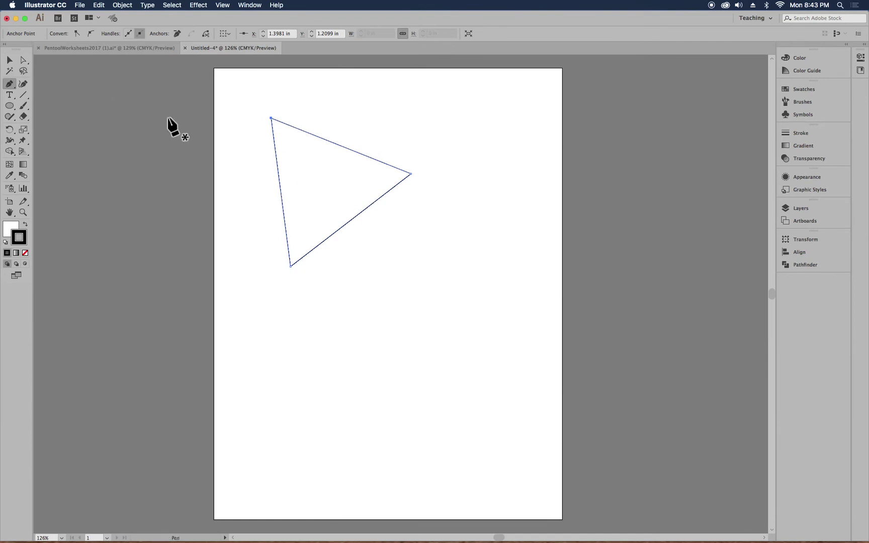
Step: Add four anchor points to the triangle's path: two on the upper edge, one on the lower-right edge and one on the left edge
{"action": "left_click", "coordinate": [9, 60]}
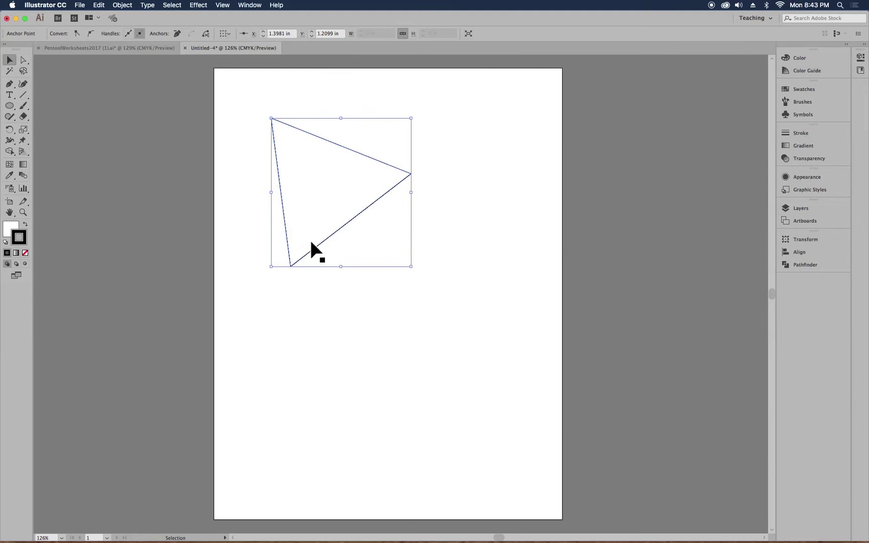
{"action": "left_click", "coordinate": [23, 59]}
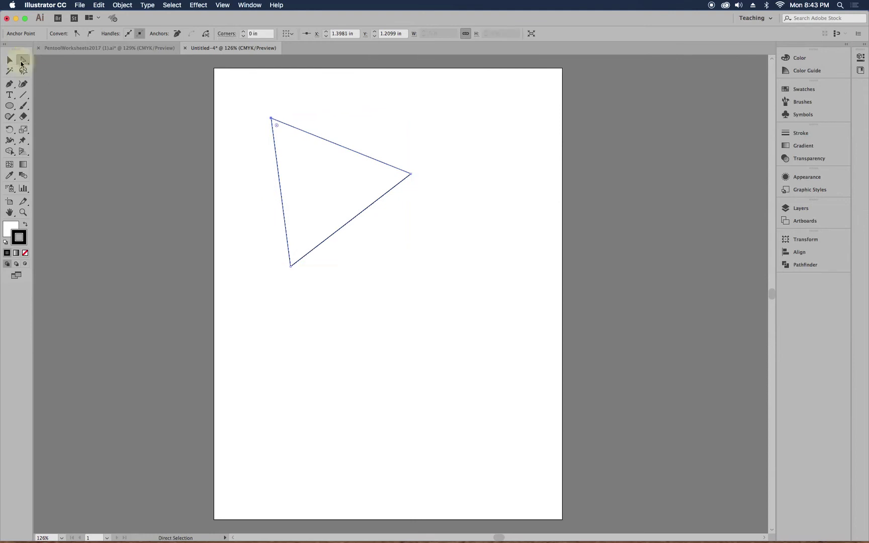
{"action": "left_click", "coordinate": [302, 234]}
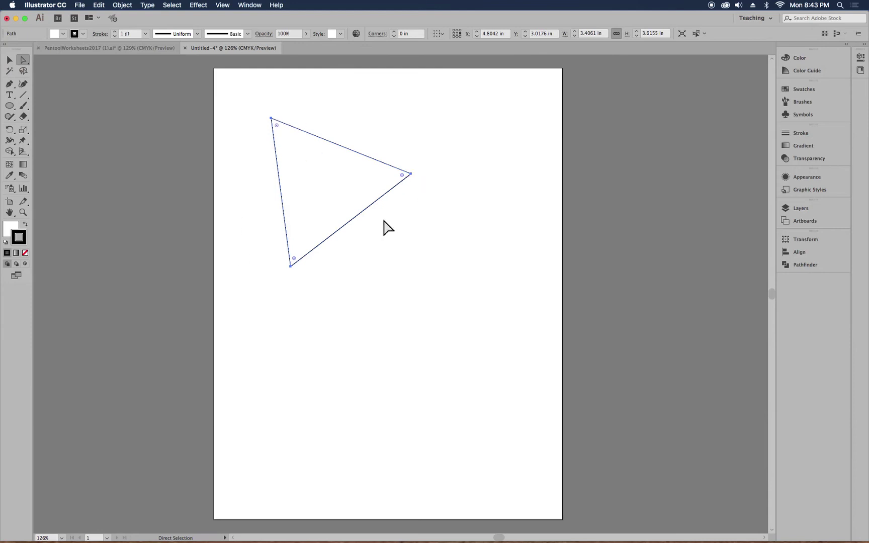
{"action": "left_click", "coordinate": [10, 86]}
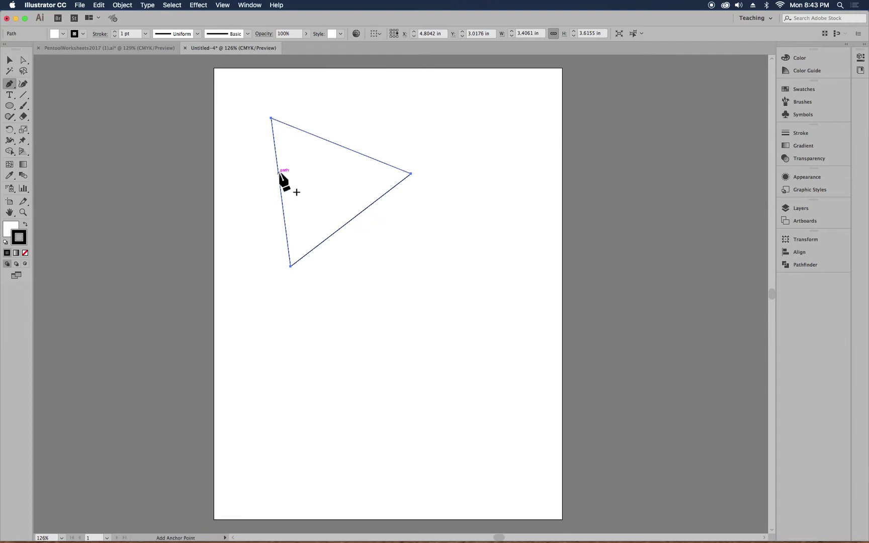
{"action": "left_click", "coordinate": [10, 87]}
{"action": "left_click_drag", "start_coordinate": [11, 88], "coordinate": [87, 96]}
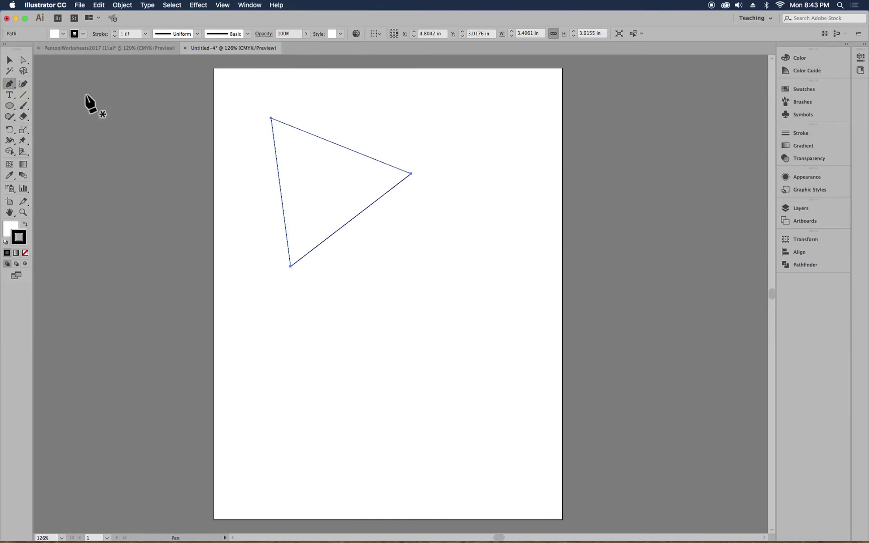
{"action": "left_click", "coordinate": [323, 139]}
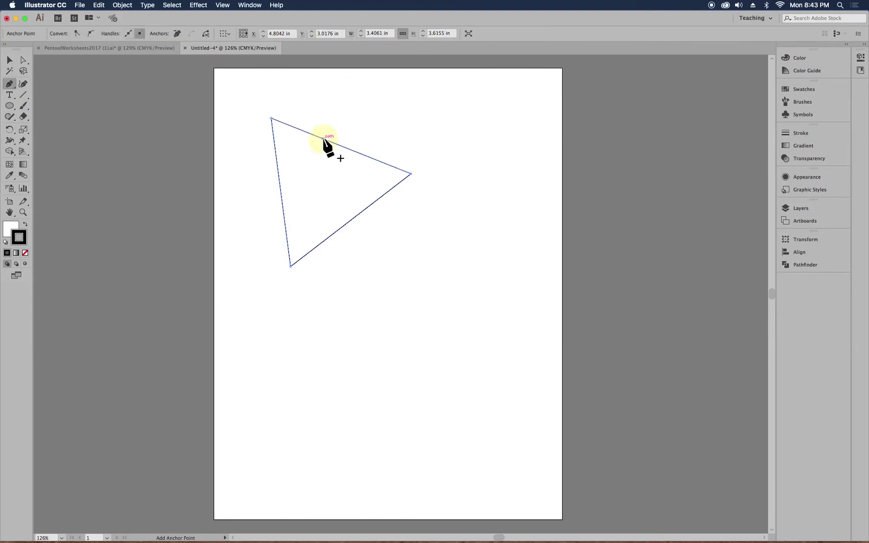
{"action": "left_click", "coordinate": [363, 210]}
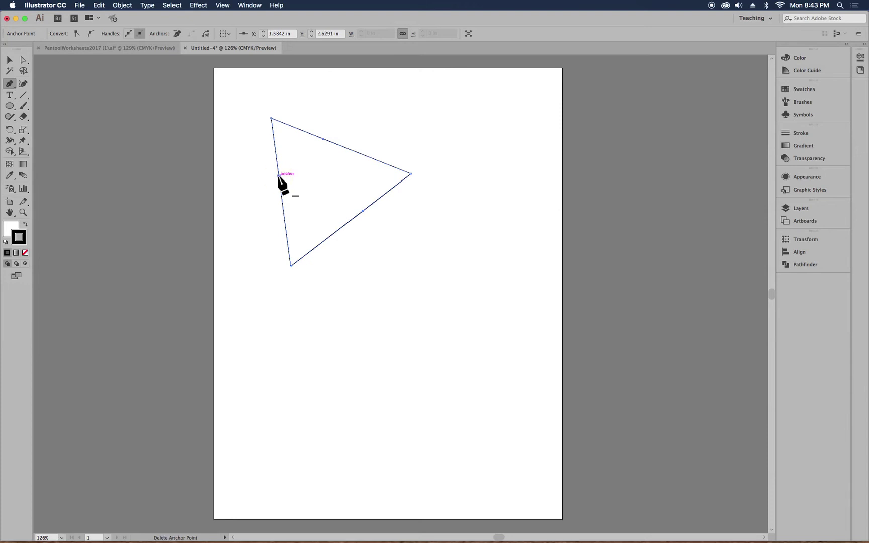
{"action": "left_click", "coordinate": [369, 156]}
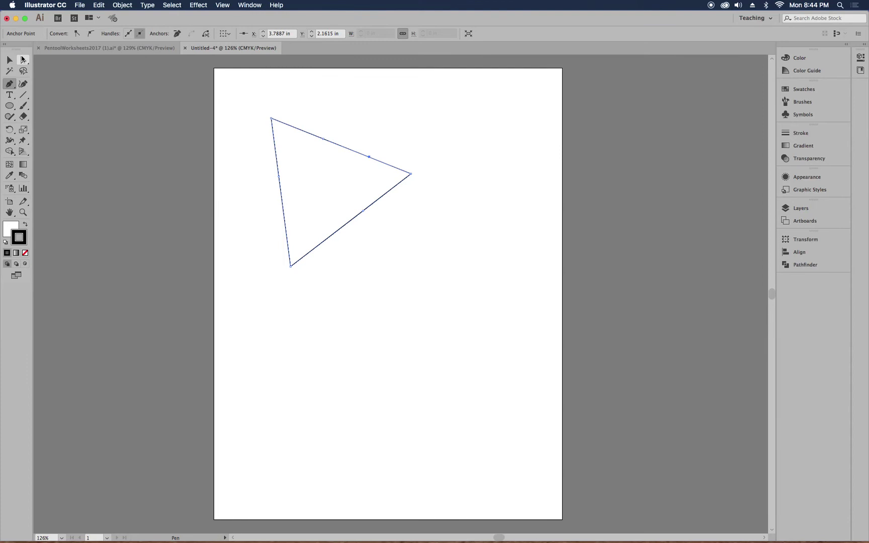
Step: Pull the upper edge's right added point up and outward, the lower-right edge's point inward, and the left edge's point outward to about X 0.44 in, Y 2.92 in
{"action": "left_click", "coordinate": [22, 61]}
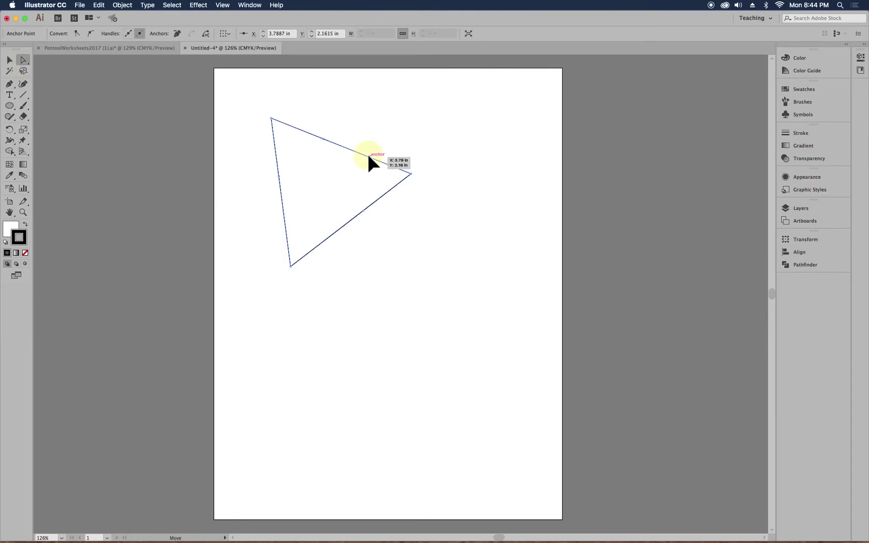
{"action": "left_click_drag", "start_coordinate": [370, 158], "coordinate": [395, 111]}
{"action": "left_click_drag", "start_coordinate": [363, 211], "coordinate": [338, 192]}
{"action": "left_click_drag", "start_coordinate": [277, 180], "coordinate": [232, 189]}
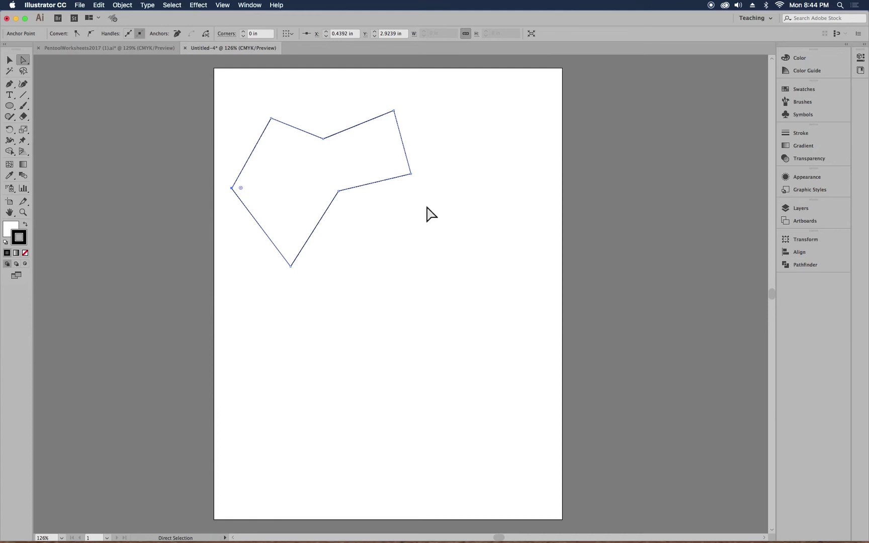
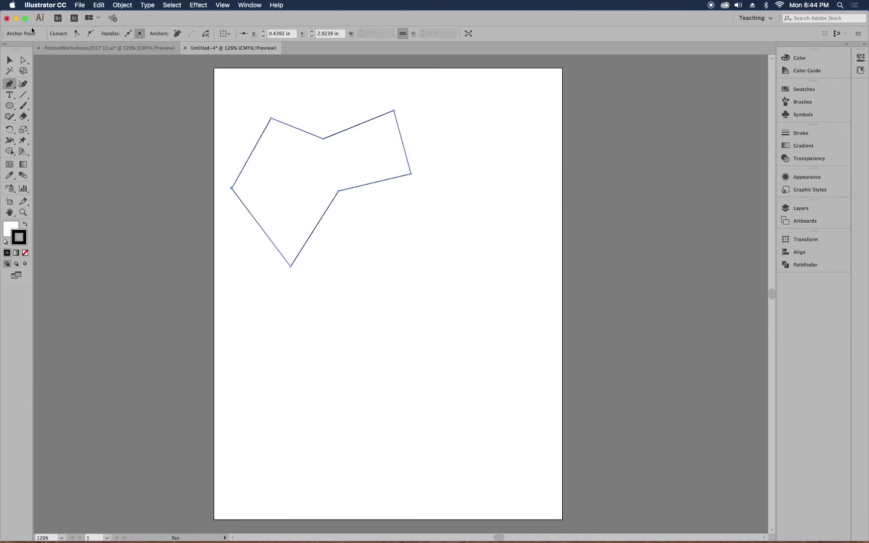
Step: Remove the inward anchor point on the shape's lower-right side with the Pen tool, keeping the path closed
{"action": "left_click", "coordinate": [10, 85]}
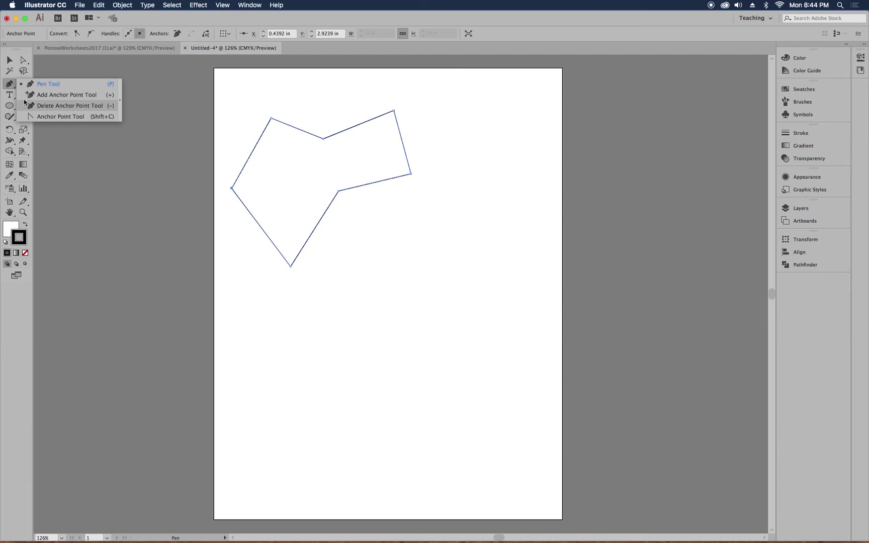
{"action": "left_click", "coordinate": [11, 85]}
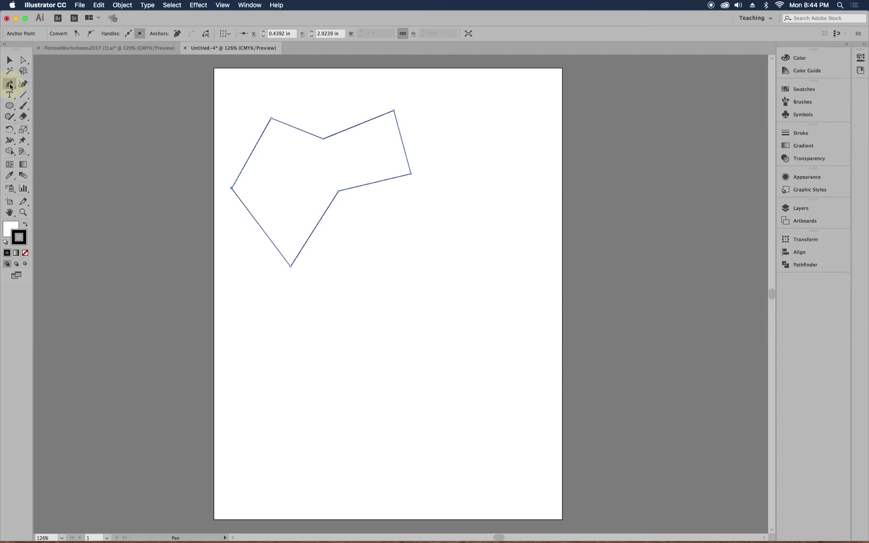
{"action": "left_click", "coordinate": [338, 191]}
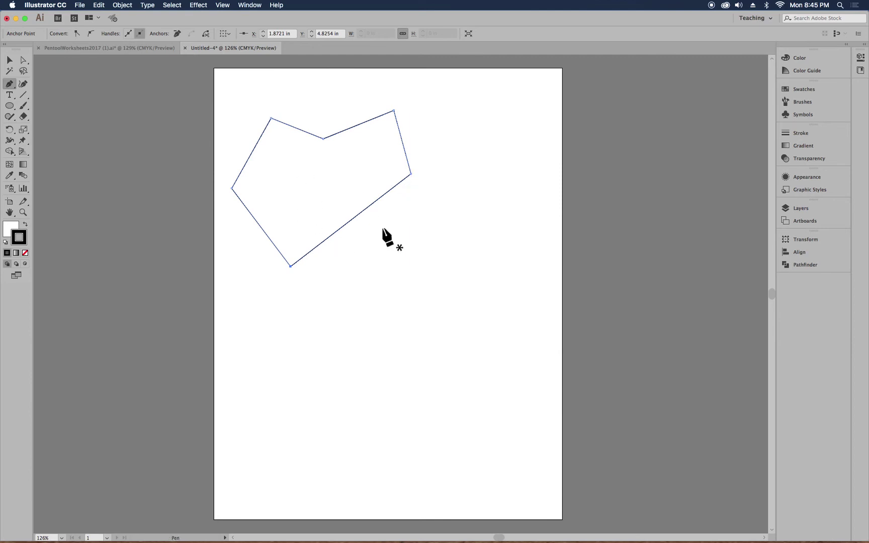
Step: Try deleting the shape's right corner anchor point with the Direct Selection tool, and undo the deletion
{"action": "left_click", "coordinate": [23, 60]}
{"action": "left_click", "coordinate": [409, 176]}
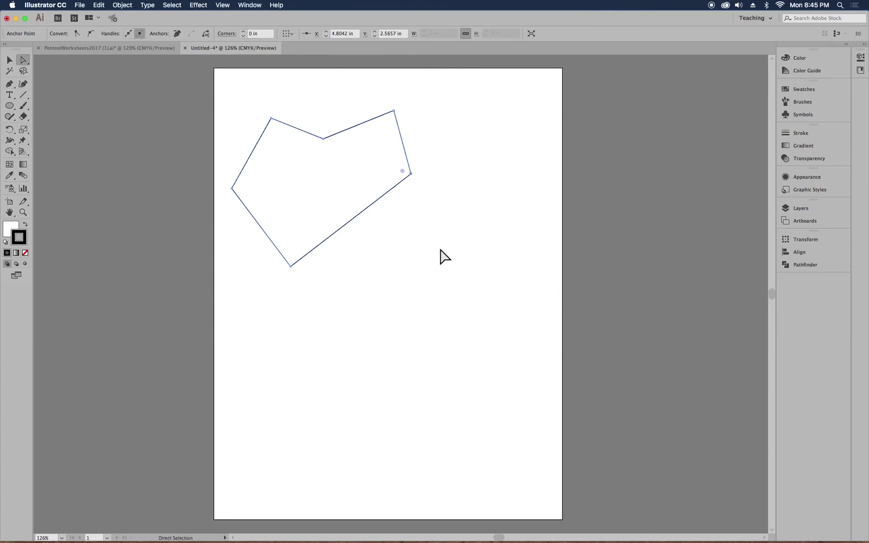
{"action": "key", "text": "BackSpace"}
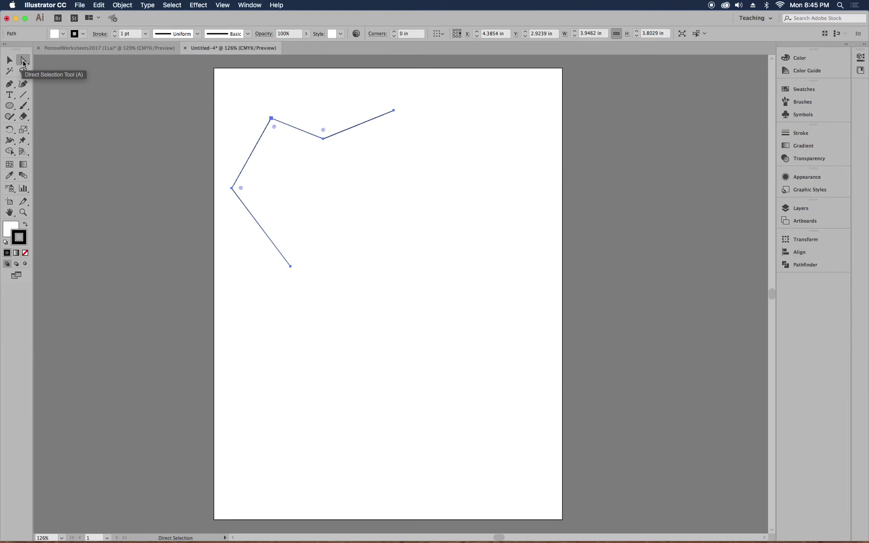
{"action": "key", "text": "super+z"}
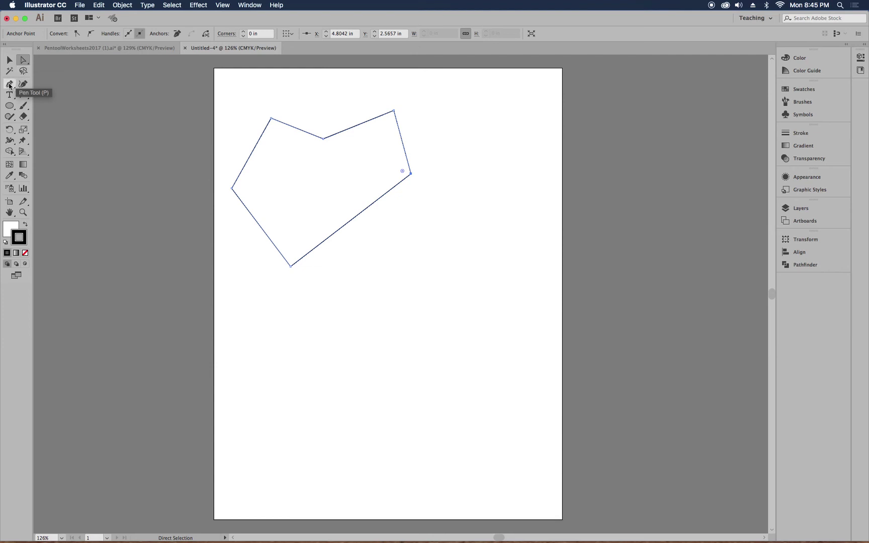
Step: Move the shape's right corner anchor point down level with the bottom corner, and from there inward to about X 3.37 in, Y 3.63 in
{"action": "left_click", "coordinate": [9, 84]}
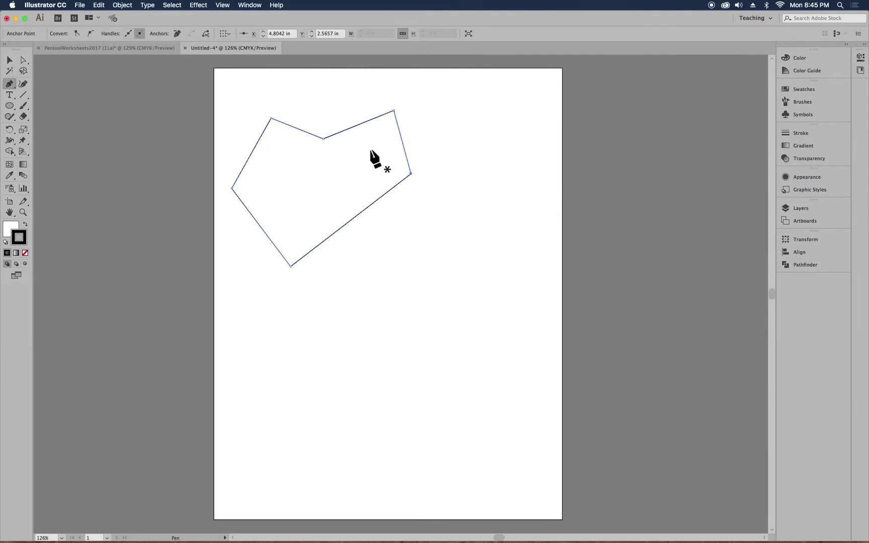
{"action": "key", "text": "super"}
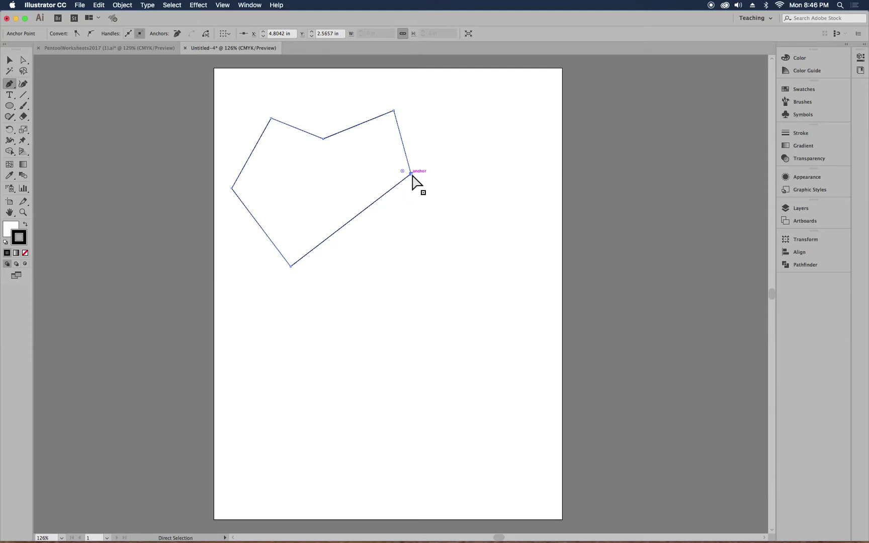
{"action": "left_click_drag", "start_coordinate": [411, 173], "coordinate": [406, 266]}
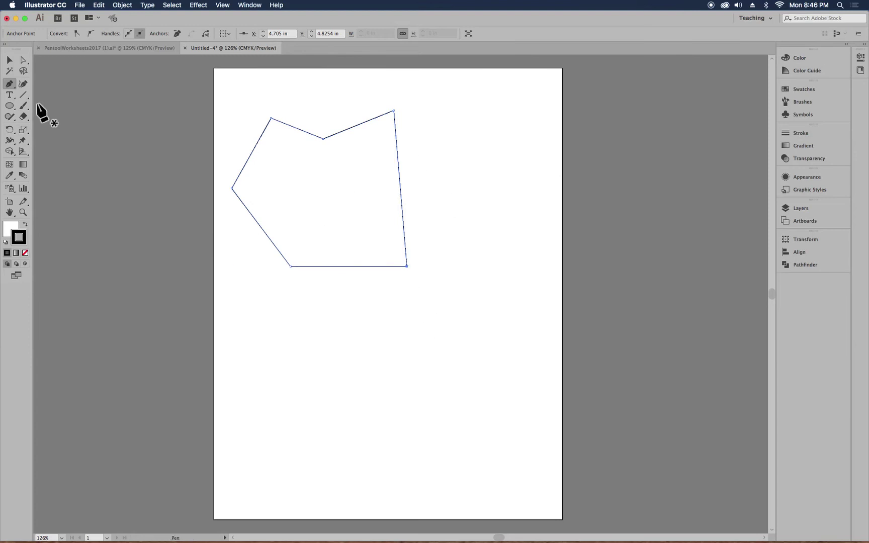
{"action": "left_click_drag", "start_coordinate": [24, 62], "coordinate": [76, 59]}
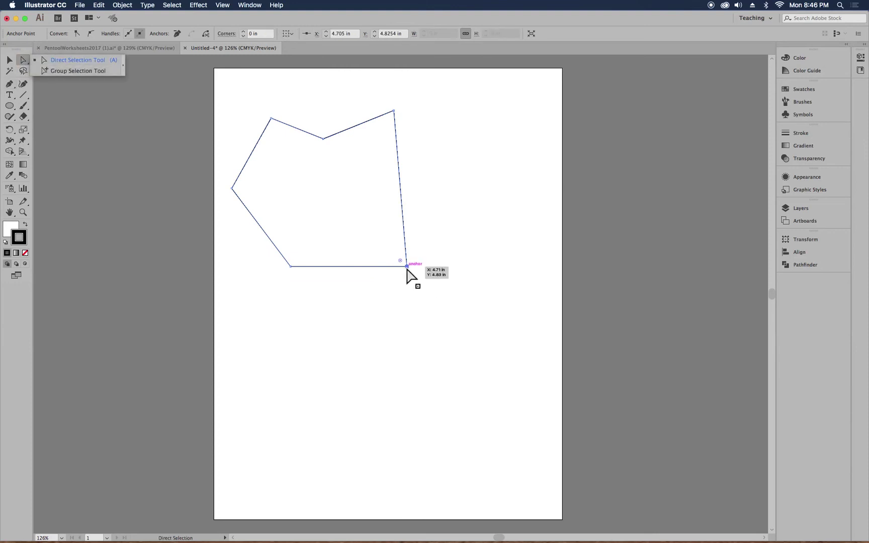
{"action": "left_click_drag", "start_coordinate": [405, 264], "coordinate": [351, 217]}
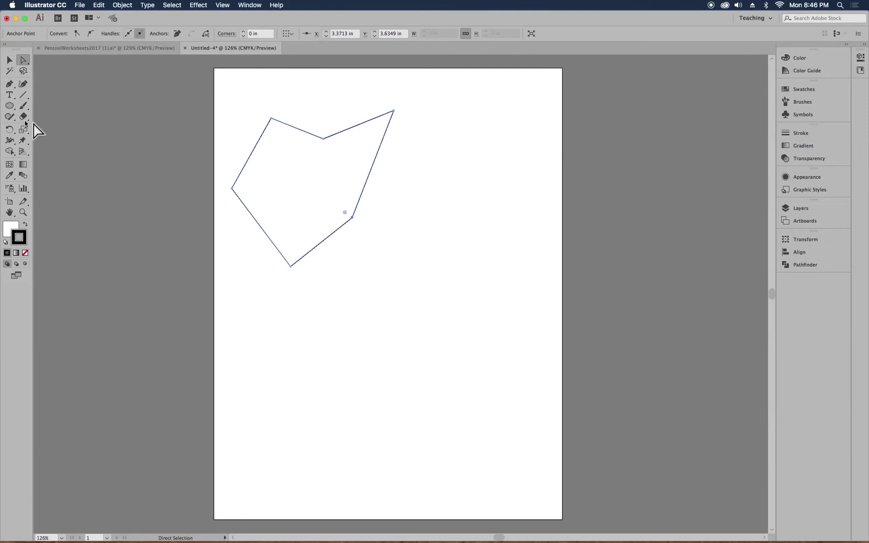
Step: Try moving the lower-right anchor point out to about X 4.98 in, Y 6.13 in while the Pen tool is active, and undo the move
{"action": "left_click", "coordinate": [9, 84]}
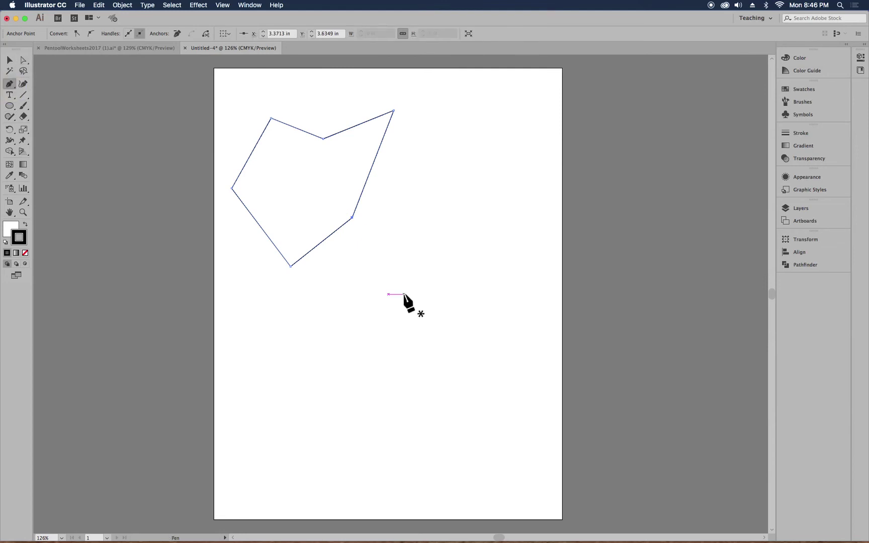
{"action": "key", "text": "super"}
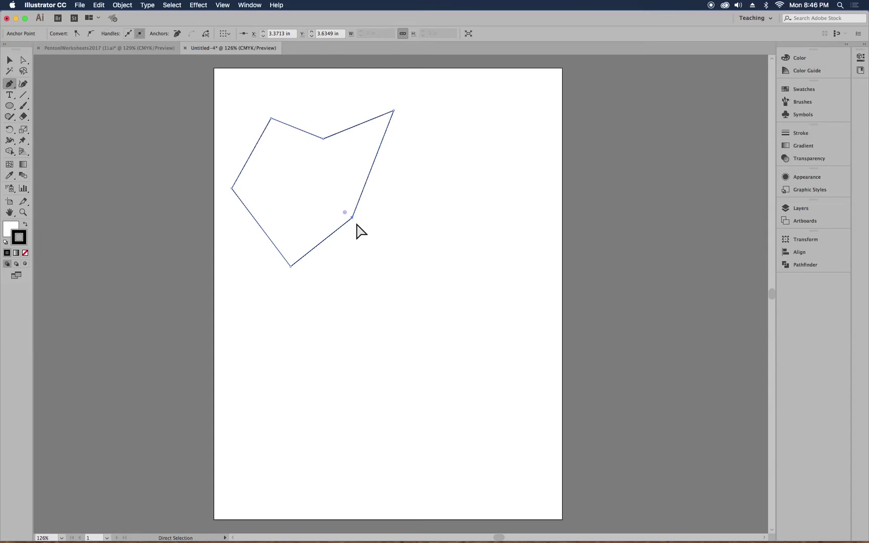
{"action": "left_click_drag", "start_coordinate": [352, 220], "coordinate": [417, 319]}
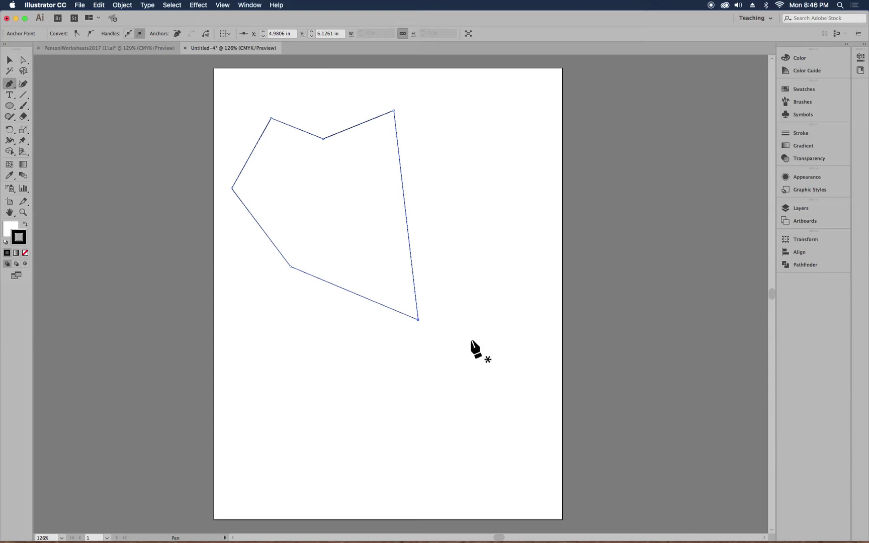
{"action": "key", "text": "super+z"}
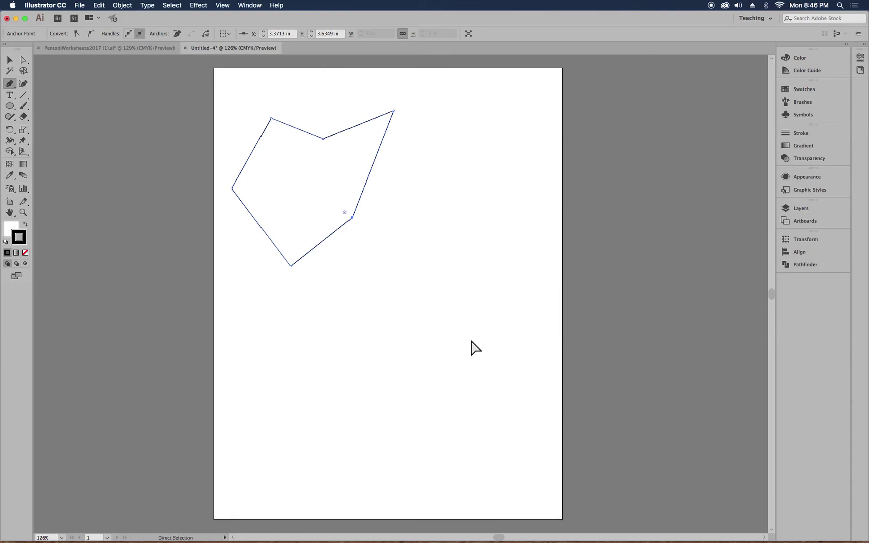
Step: Undo the last anchor point moves to restore the shape's right corner and inward lower-right anchor point
{"action": "key", "text": "super+z"}
{"action": "key", "text": "super+z"}
{"action": "key", "text": "super+z"}
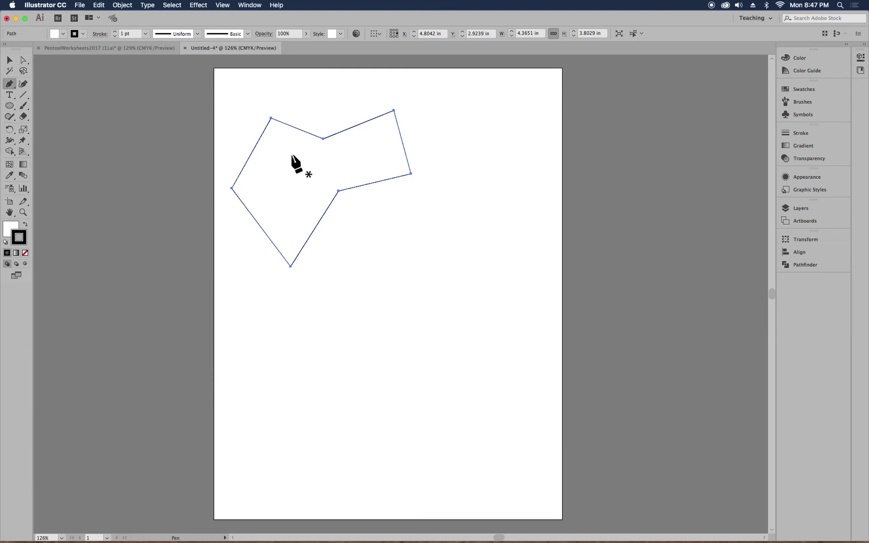
Step: Move the whole shape to about X 5.86 in, Y 3.52 in and give it a teal fill
{"action": "left_click", "coordinate": [9, 60]}
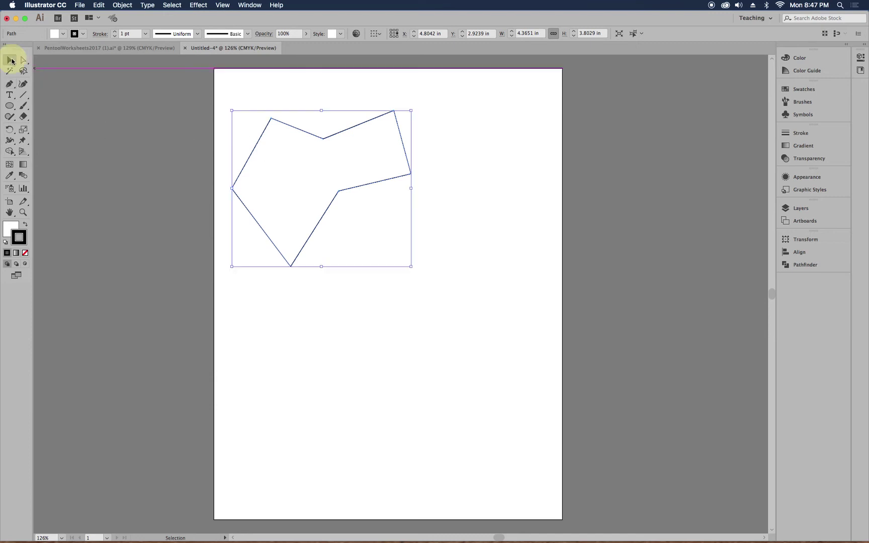
{"action": "left_click_drag", "start_coordinate": [383, 193], "coordinate": [405, 208]}
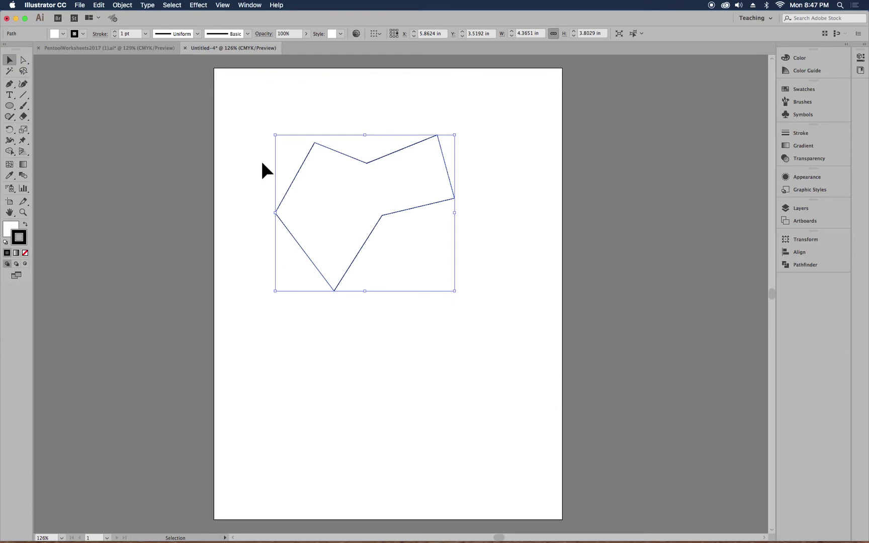
{"action": "left_click", "coordinate": [63, 33]}
{"action": "left_click", "coordinate": [57, 55]}
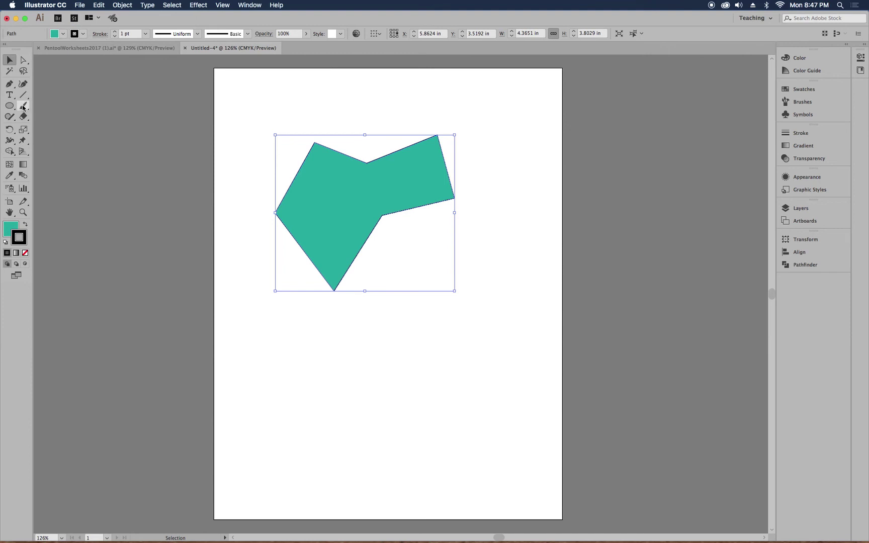
Step: Delete the shape's bottom anchor point with the Direct Selection tool to open the path
{"action": "left_click", "coordinate": [22, 62]}
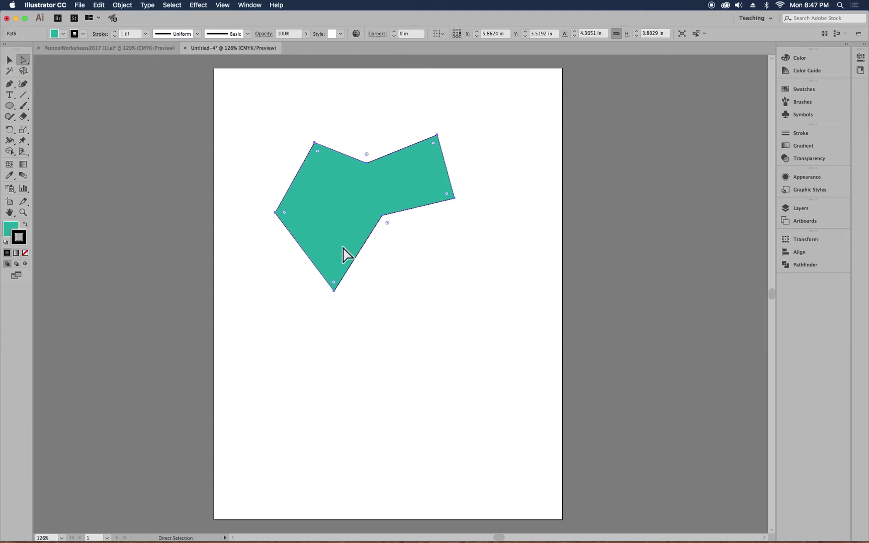
{"action": "left_click", "coordinate": [334, 290]}
{"action": "key", "text": "BackSpace"}
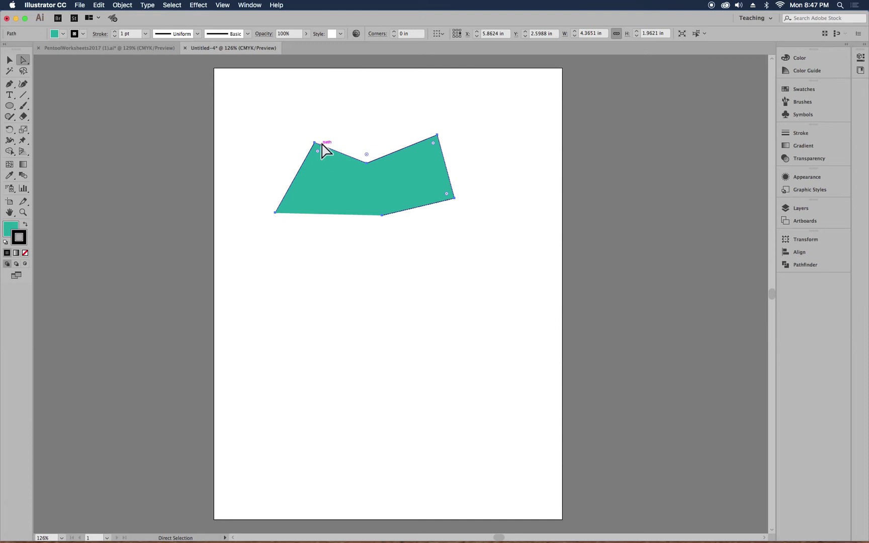
Step: Move the path's upper-left anchor below the gap and back to about X 2.43 in, Y 1.90 in, and set the fill to None
{"action": "left_click_drag", "start_coordinate": [315, 143], "coordinate": [329, 255]}
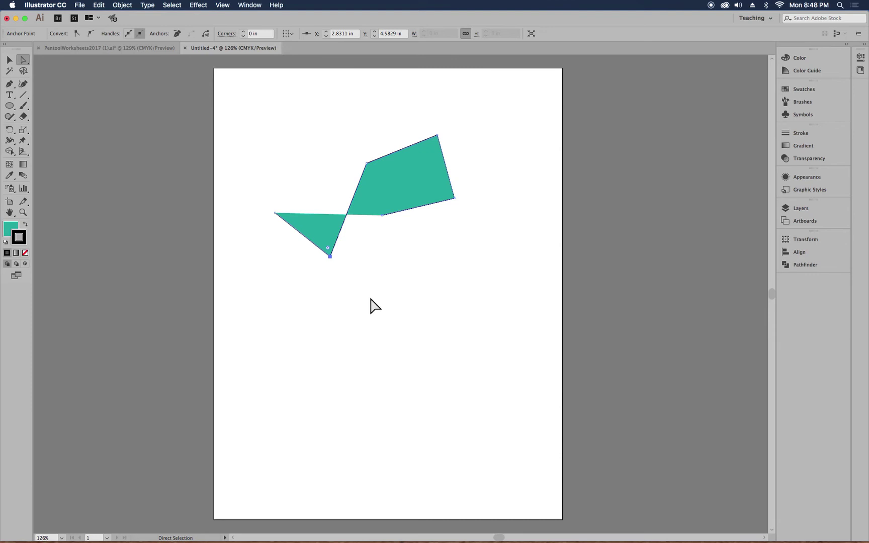
{"action": "left_click_drag", "start_coordinate": [330, 256], "coordinate": [313, 145]}
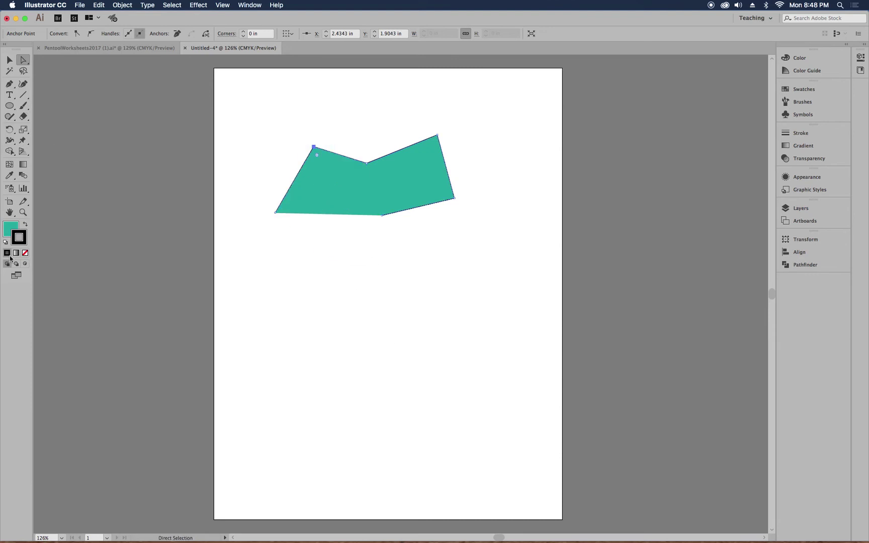
{"action": "left_click", "coordinate": [11, 225]}
{"action": "left_click", "coordinate": [25, 252]}
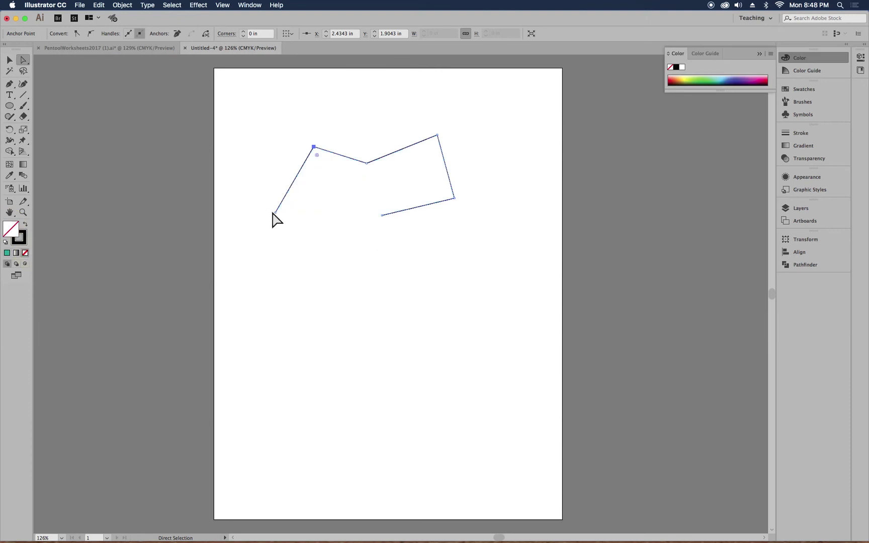
Step: Continue the open path with the Pen tool from its inner right endpoint through five new anchor points, and close it at the left endpoint
{"action": "left_click", "coordinate": [9, 84]}
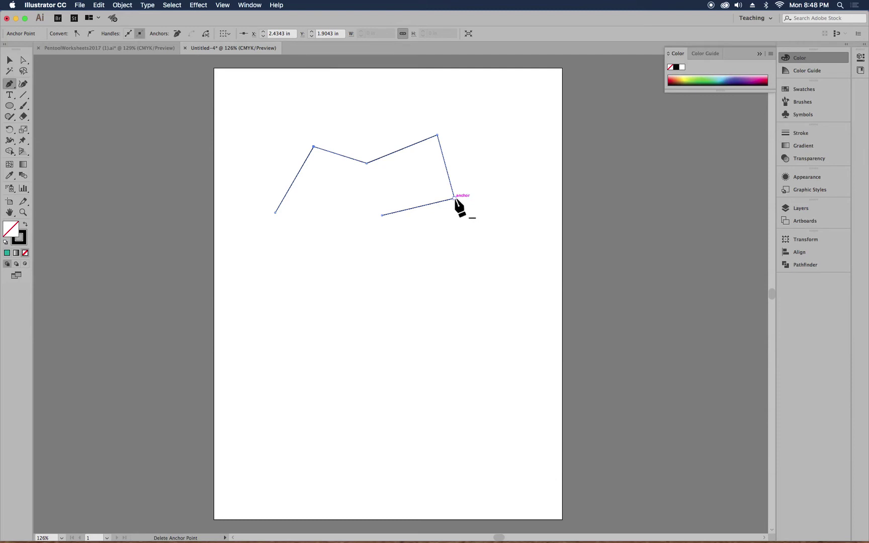
{"action": "left_click", "coordinate": [382, 215]}
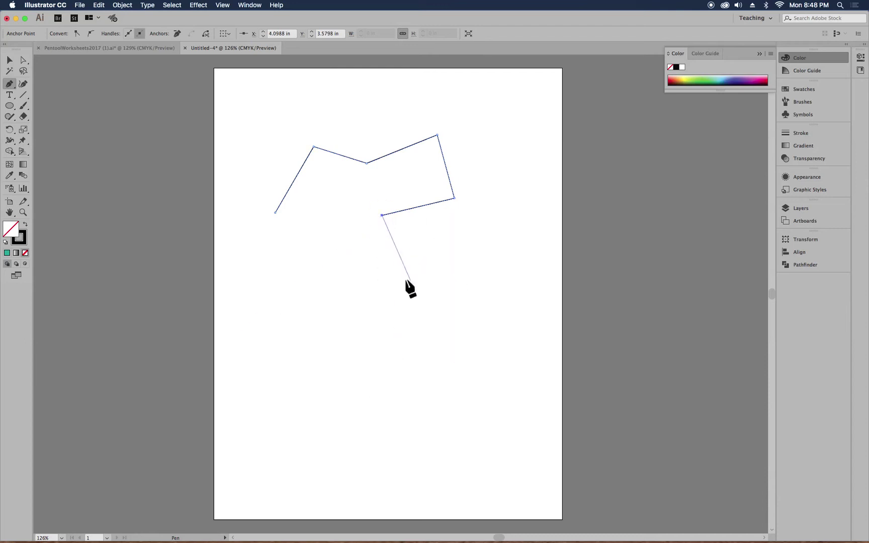
{"action": "left_click", "coordinate": [412, 281]}
{"action": "left_click", "coordinate": [475, 287]}
{"action": "left_click", "coordinate": [423, 381]}
{"action": "left_click", "coordinate": [234, 364]}
{"action": "left_click", "coordinate": [297, 244]}
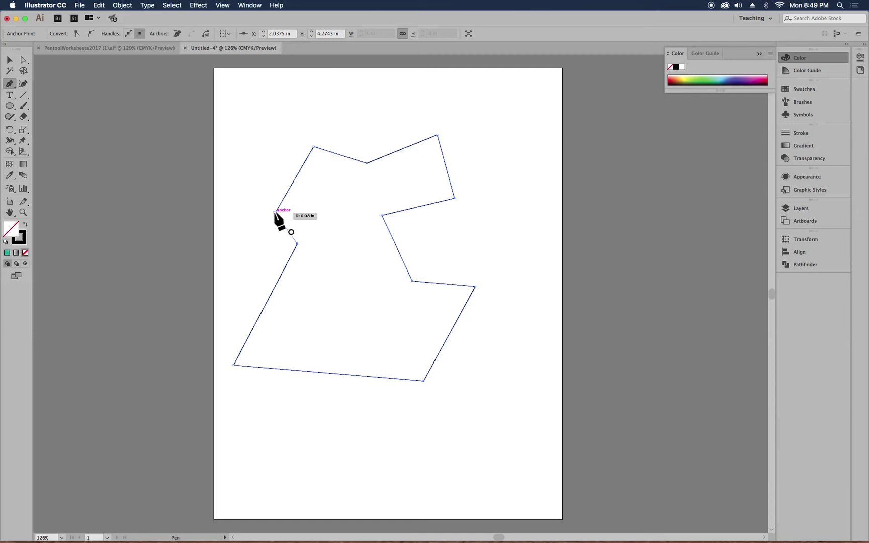
{"action": "left_click", "coordinate": [274, 212]}
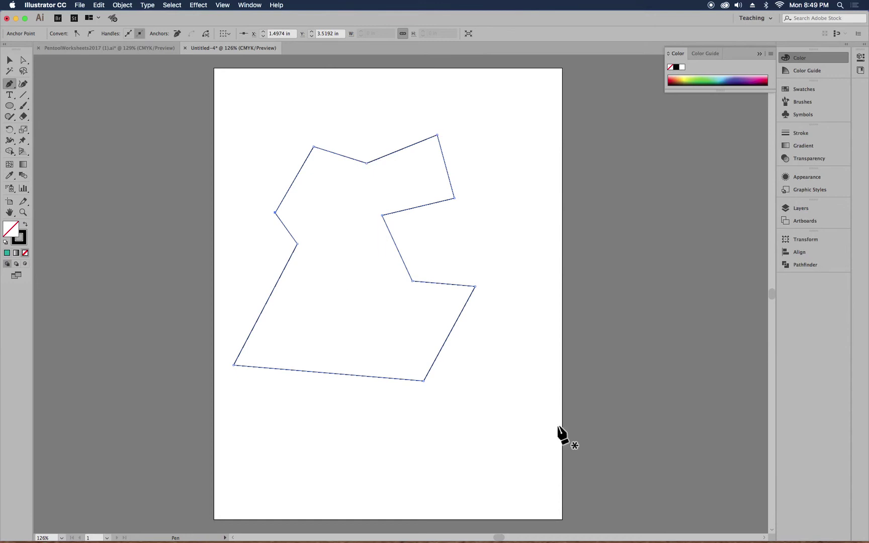
Step: Try drawing a nearly horizontal line about 4.2 in long below the shape and back toward its start, and remove its last two anchor points
{"action": "left_click", "coordinate": [267, 441]}
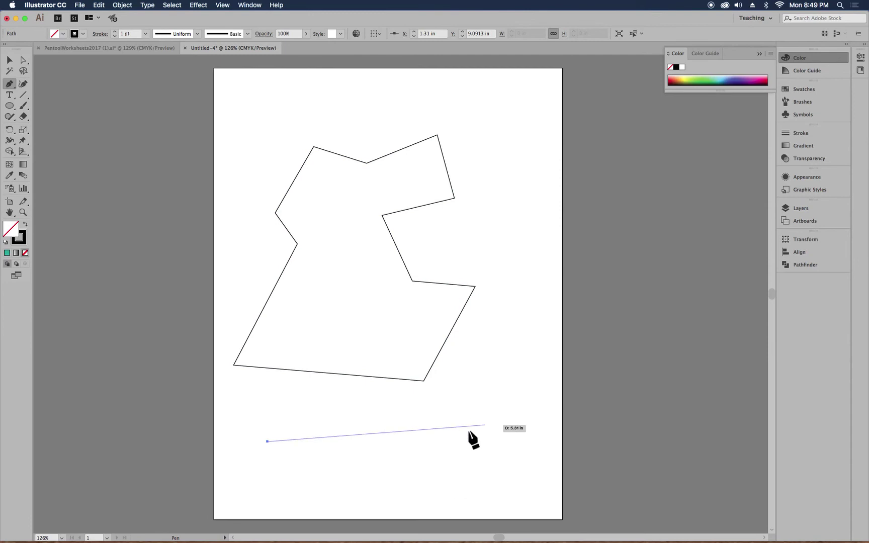
{"action": "left_click", "coordinate": [438, 438]}
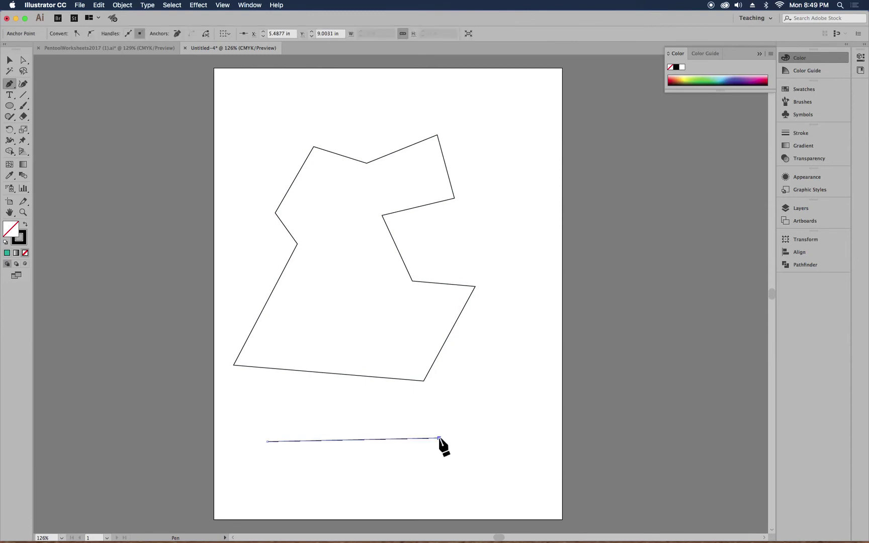
{"action": "left_click", "coordinate": [266, 449]}
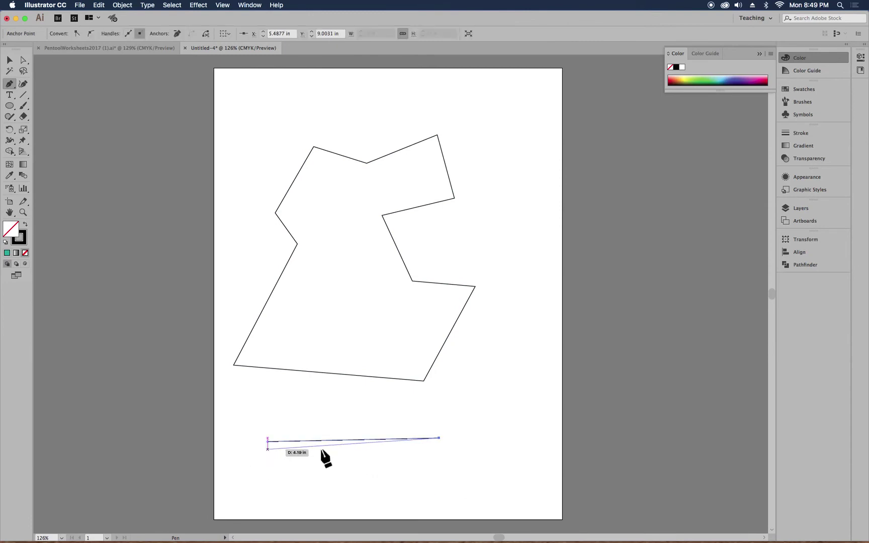
{"action": "key", "text": "BackSpace"}
{"action": "key", "text": "BackSpace"}
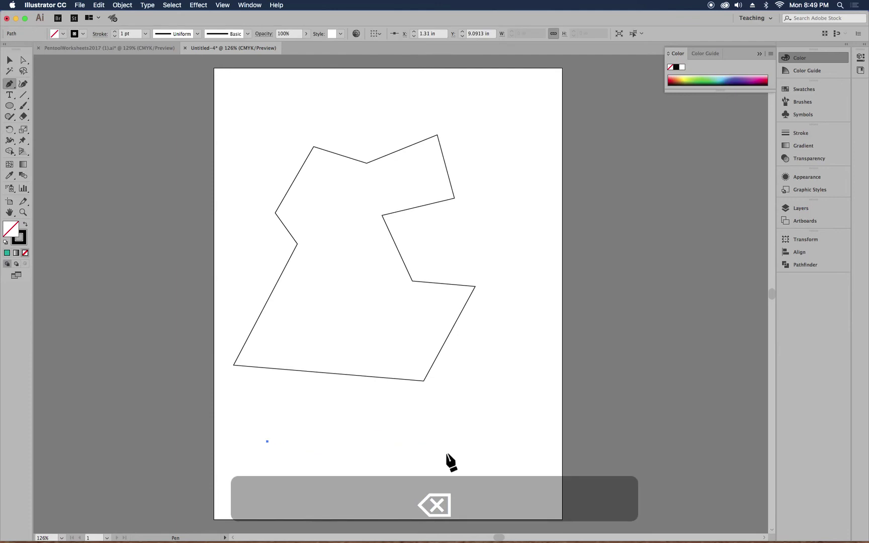
Step: Select the whole closed shape with the Selection tool and delete it from the artboard
{"action": "left_click", "coordinate": [10, 60]}
{"action": "left_click_drag", "start_coordinate": [269, 137], "coordinate": [430, 387]}
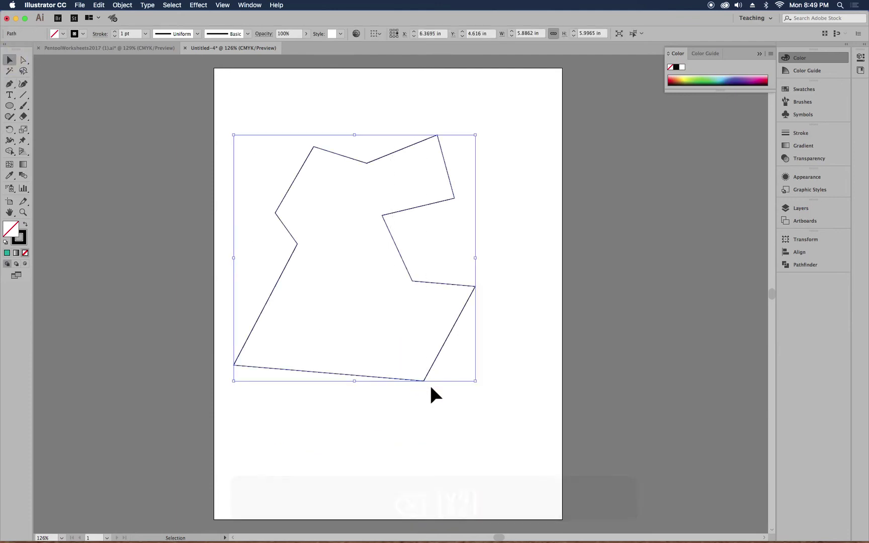
{"action": "key", "text": "BackSpace"}
Step: Draw an open S-curve with the Pen tool from about X 1.27, Y 3.95 in, through a smooth anchor at X 4.84, Y 3.95 in, to X 8.10, Y 3.80 in
{"action": "left_click", "coordinate": [10, 84]}
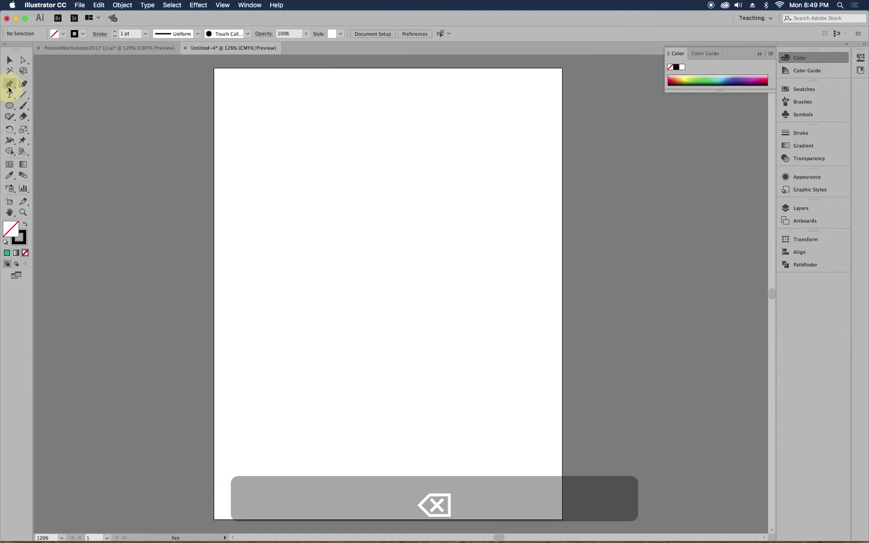
{"action": "left_click", "coordinate": [266, 231]}
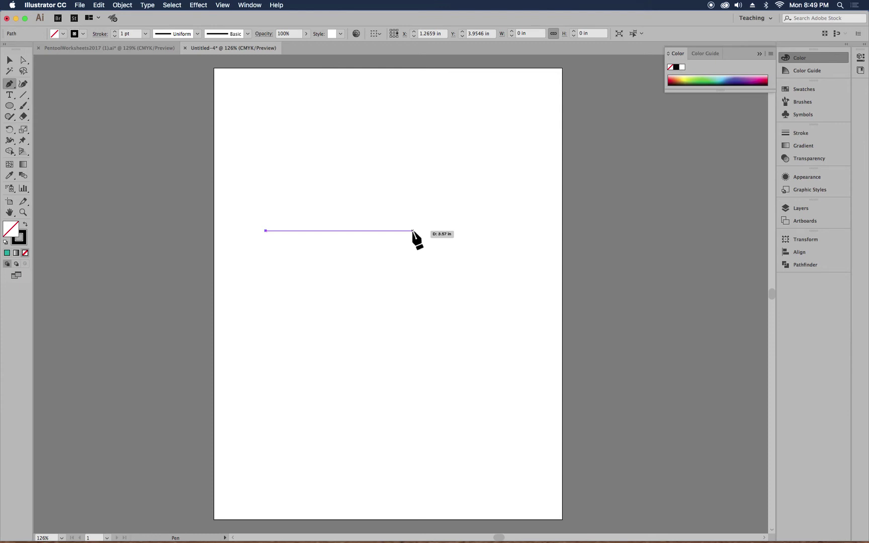
{"action": "left_click", "coordinate": [412, 231]}
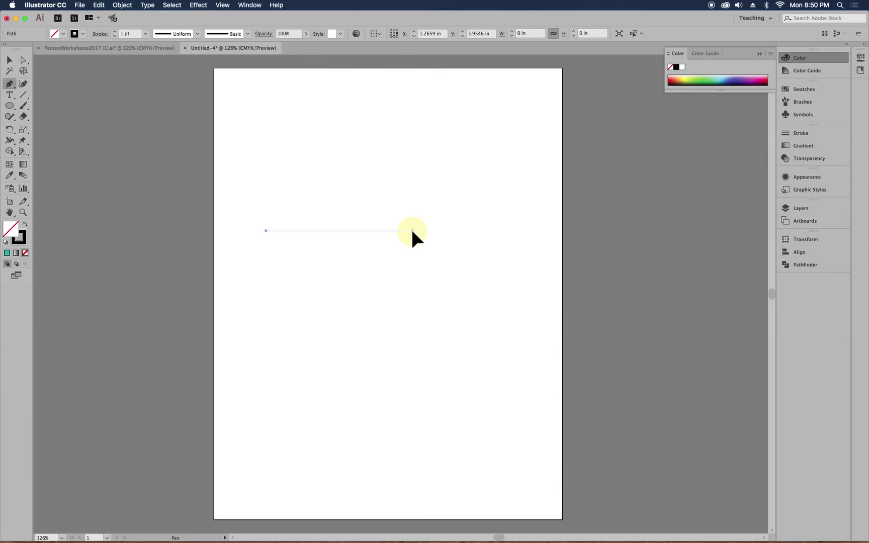
{"action": "left_click_drag", "start_coordinate": [412, 230], "coordinate": [469, 295]}
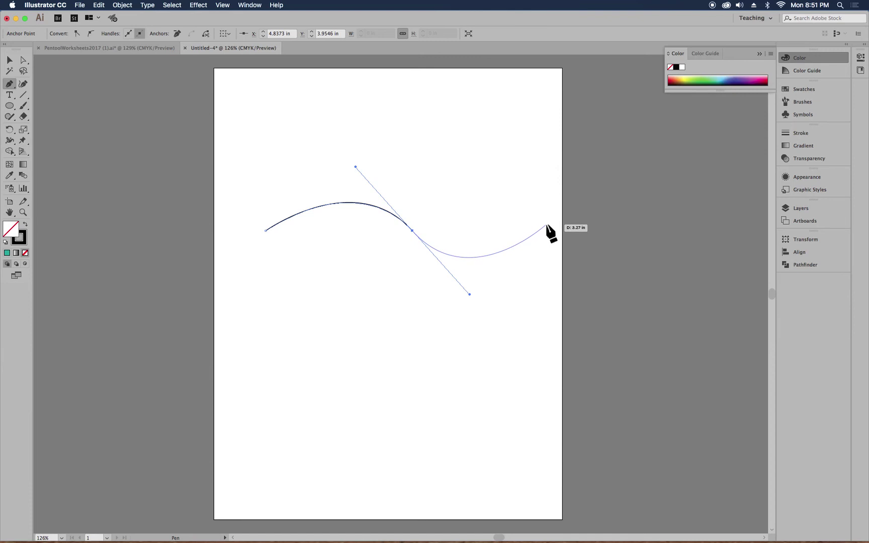
{"action": "mouse_move", "coordinate": [546, 225]}
{"action": "left_mouse_down"}
{"action": "mouse_move", "coordinate": [450, 320]}
{"action": "mouse_move", "coordinate": [561, 287]}
{"action": "mouse_move", "coordinate": [547, 226]}
{"action": "left_mouse_up"}
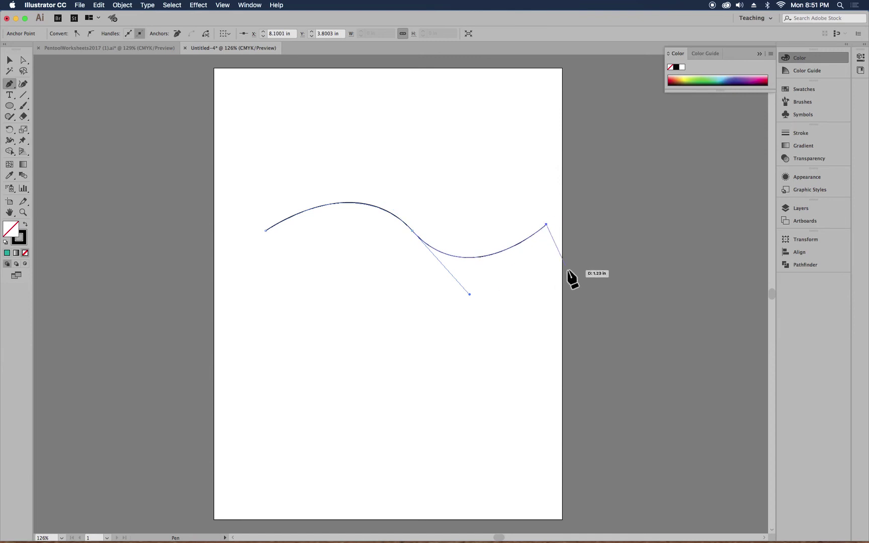
{"action": "key", "text": "Return"}
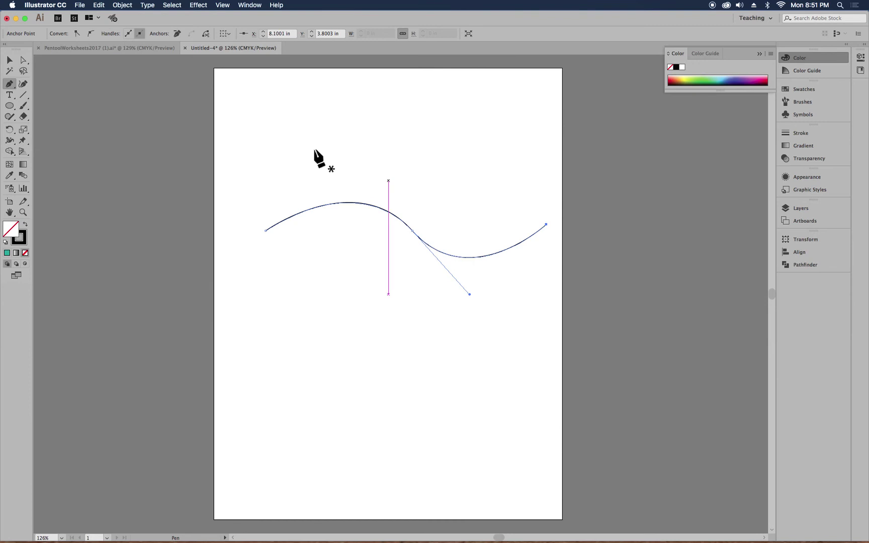
Step: Swing the direction handles of the S-curve's middle anchor point to nearly vertical with the Direct Selection tool
{"action": "left_click", "coordinate": [9, 59]}
{"action": "key", "text": "a"}
{"action": "left_click", "coordinate": [490, 253]}
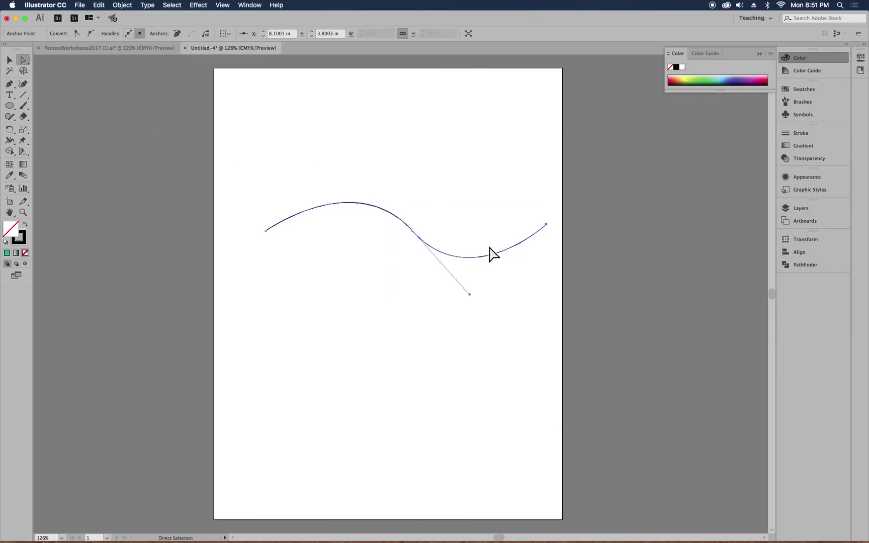
{"action": "left_click", "coordinate": [413, 231]}
{"action": "left_click_drag", "start_coordinate": [356, 167], "coordinate": [404, 163]}
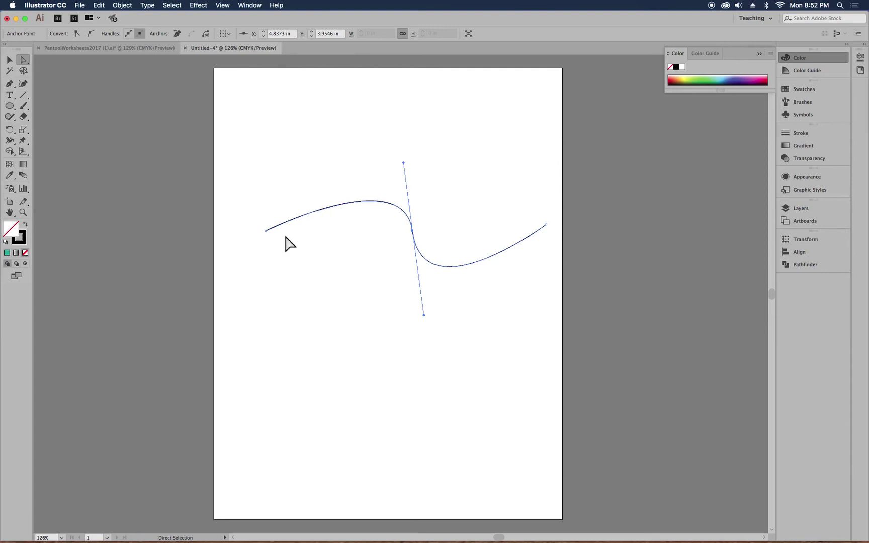
Step: Delete the S-curve's middle anchor point and the rest of the path from the artboard
{"action": "left_click", "coordinate": [10, 59]}
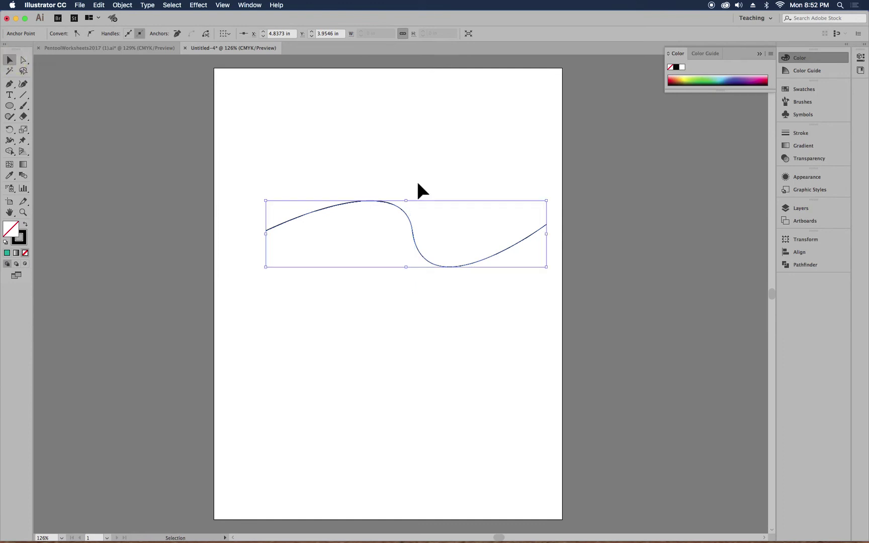
{"action": "key", "text": "BackSpace"}
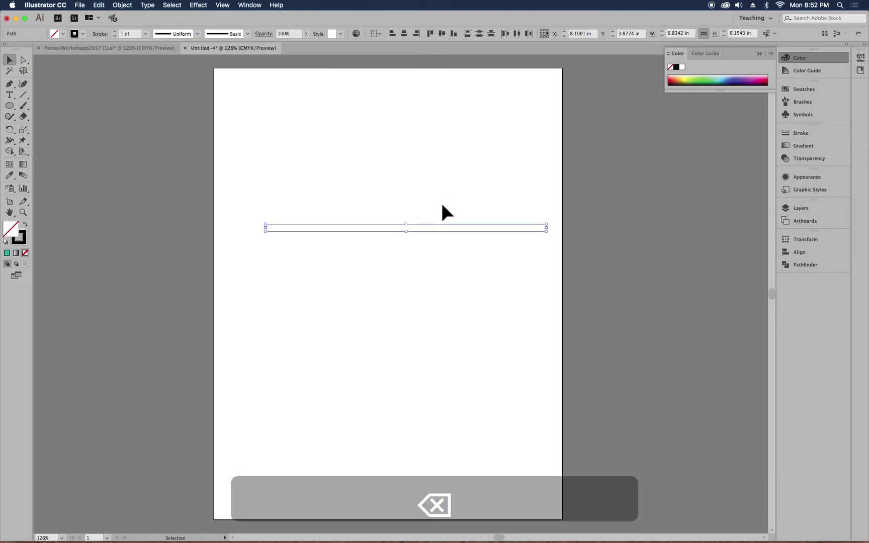
{"action": "key", "text": "BackSpace"}
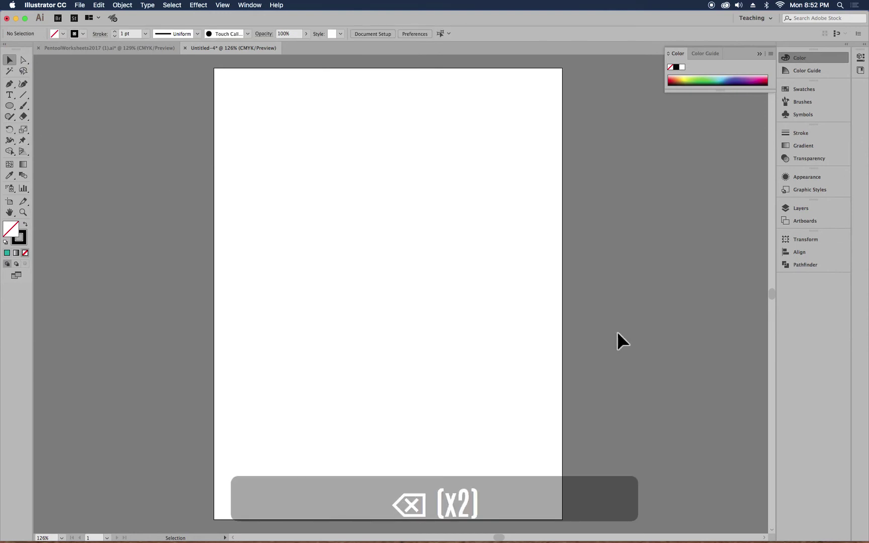
Step: Draw a horizontal Pen segment from about X 0.53 to 2.10 in at Y 1.86 in, and a curve to X 3.82 in with handles constrained vertically
{"action": "left_click", "coordinate": [9, 83]}
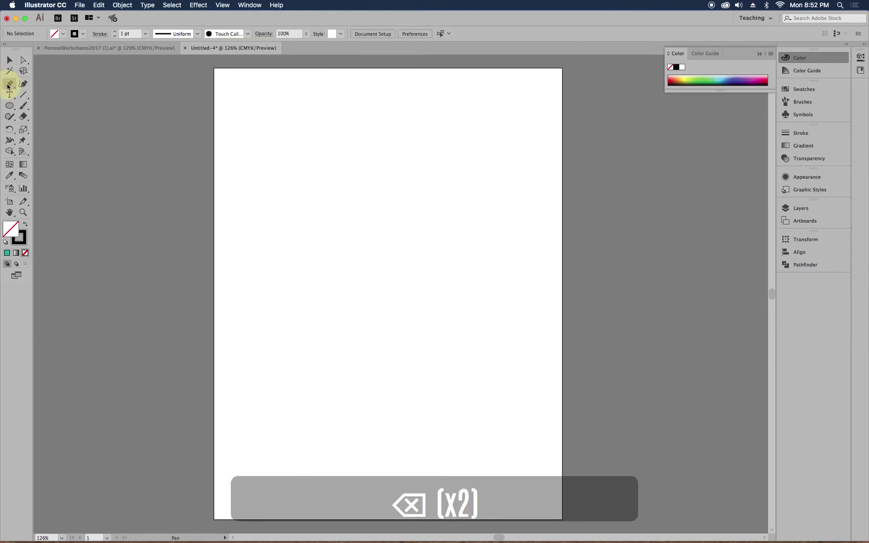
{"action": "left_click", "coordinate": [235, 145]}
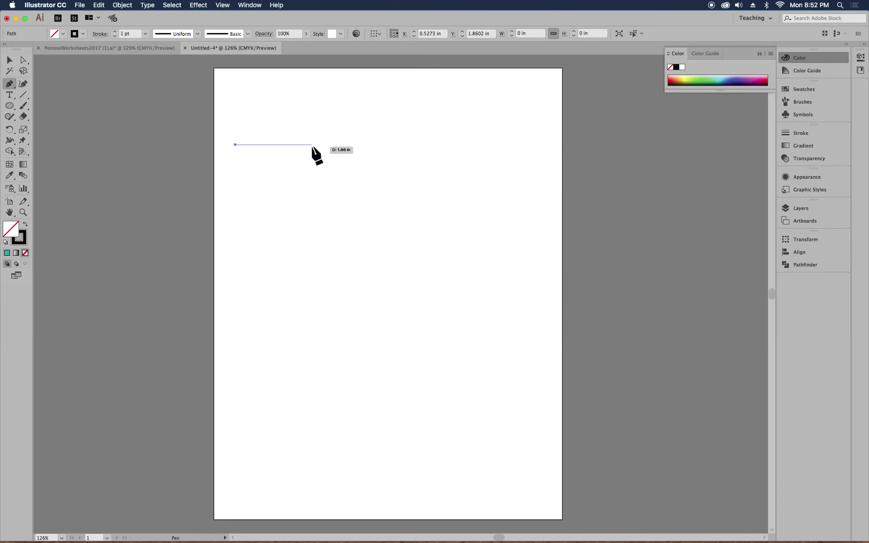
{"action": "left_click", "coordinate": [303, 145]}
{"action": "left_click", "coordinate": [300, 145]}
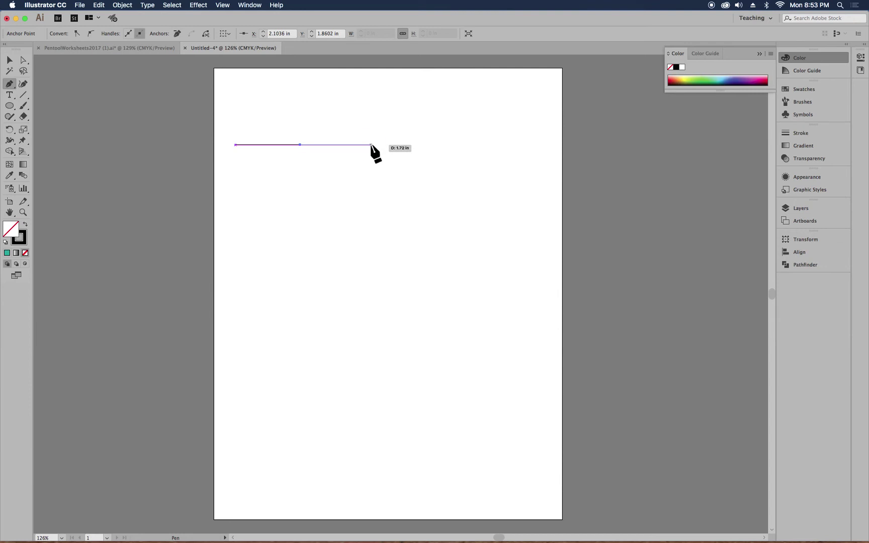
{"action": "left_click_drag", "start_coordinate": [371, 145], "coordinate": [380, 187]}
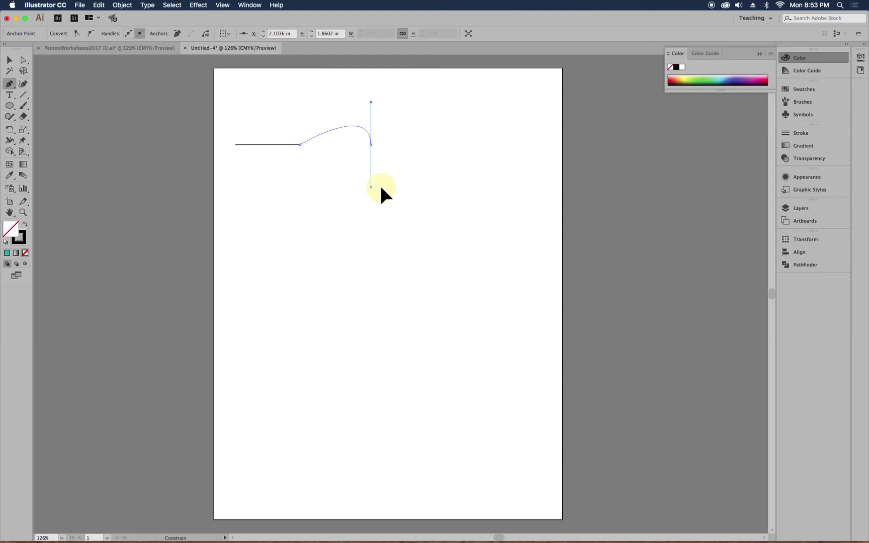
{"action": "left_click_drag", "start_coordinate": [380, 187], "coordinate": [380, 188]}
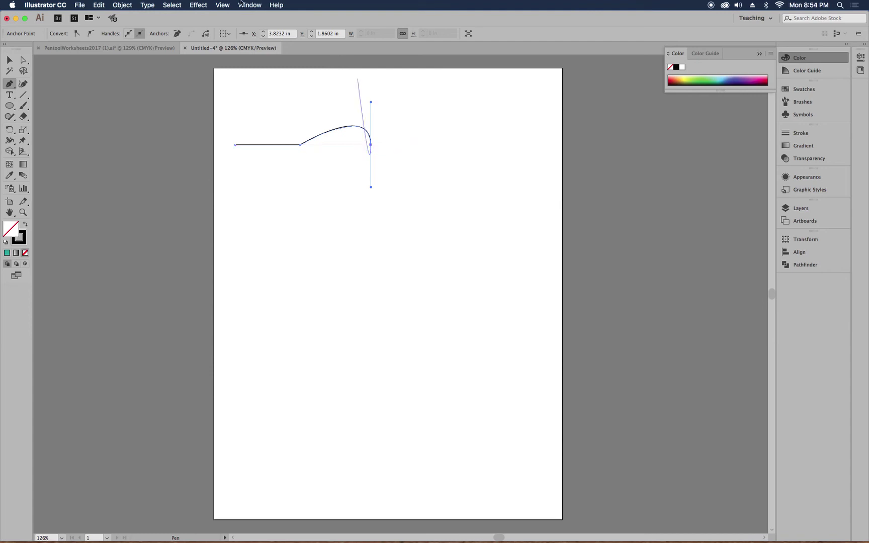
Step: Extend the path with a curve to about X 5.6 in and a straight segment to X 7.12 in at Y 1.86 in, and end it
{"action": "left_click", "coordinate": [222, 5]}
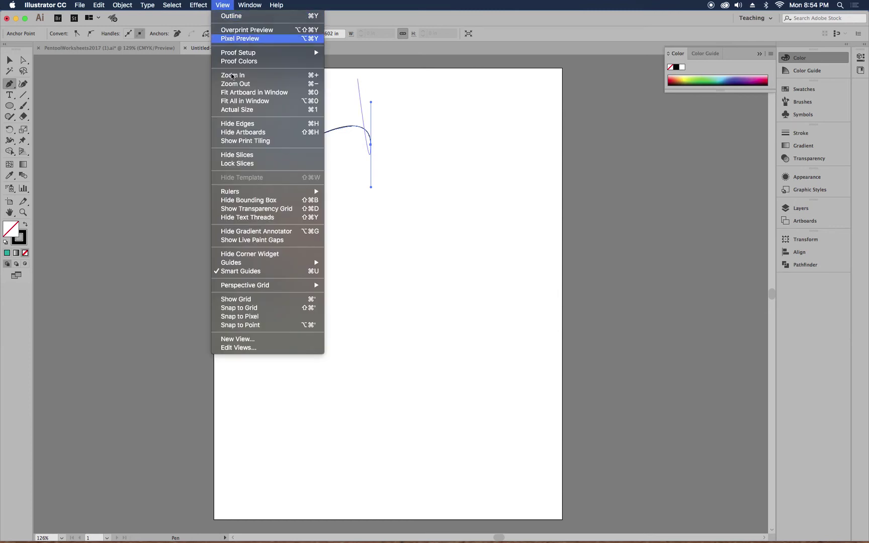
{"action": "left_click", "coordinate": [444, 147]}
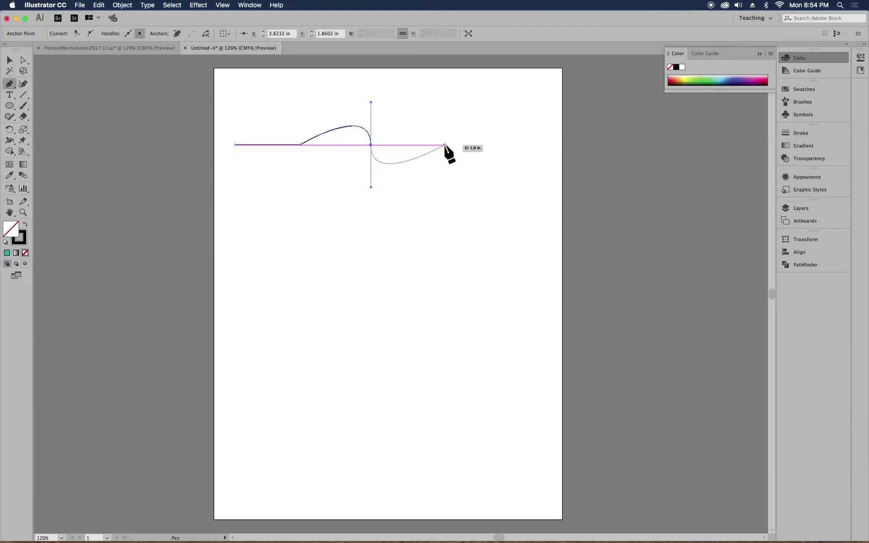
{"action": "left_click_drag", "start_coordinate": [445, 145], "coordinate": [504, 151]}
{"action": "key", "text": "Return"}
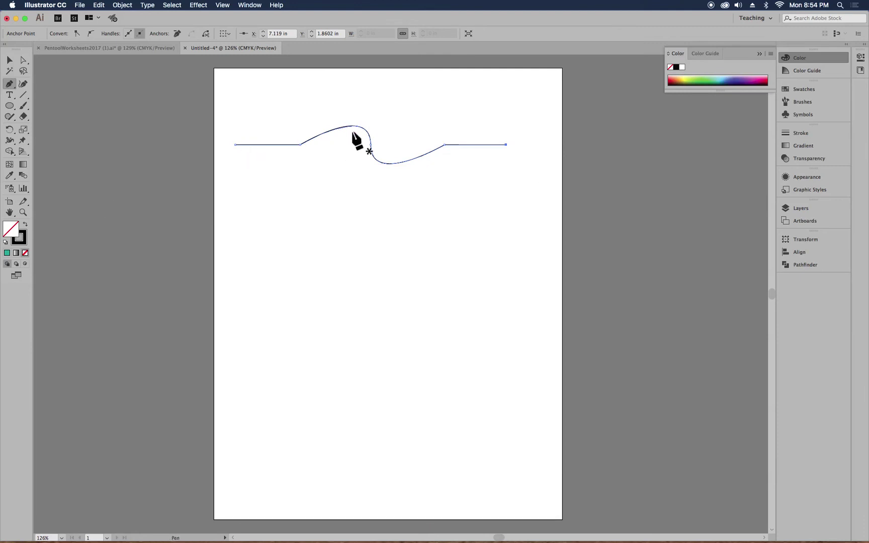
Step: Draw a matching straight-curved-straight path below at Y 2.49 in, with a smooth anchor at X 3.74 in and its end at X 7.05 in
{"action": "left_click_drag", "start_coordinate": [235, 170], "coordinate": [300, 171]}
{"action": "left_click_drag", "start_coordinate": [299, 171], "coordinate": [374, 219]}
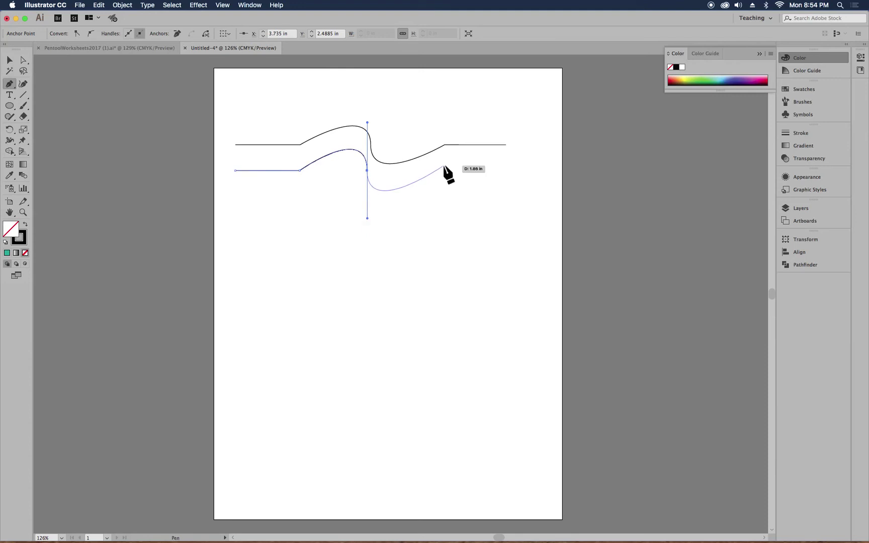
{"action": "left_click", "coordinate": [444, 170]}
{"action": "left_click", "coordinate": [502, 171]}
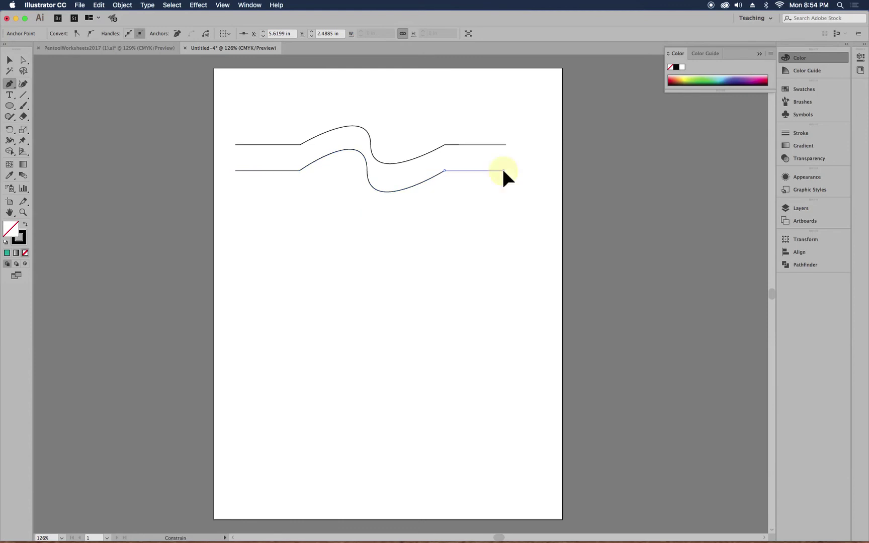
{"action": "key", "text": "Return"}
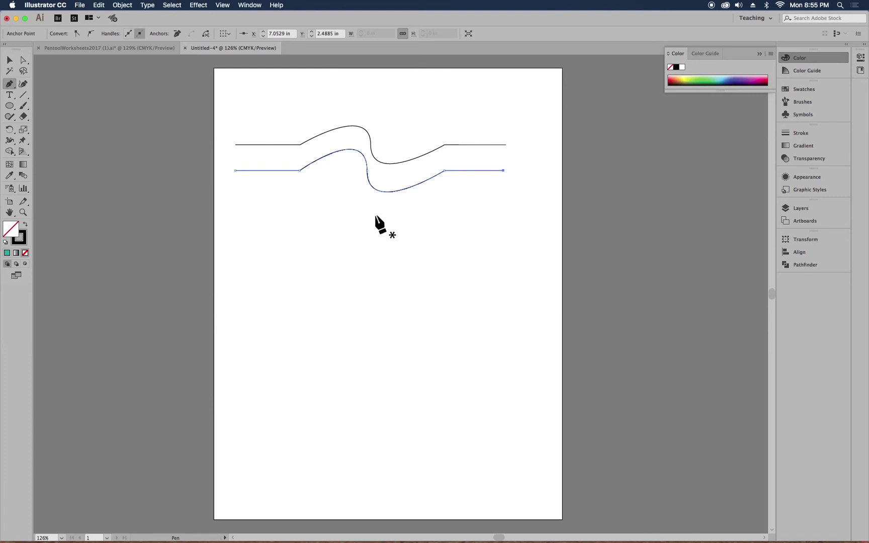
Step: Convert the lower path's middle anchor to a corner point, and pull new vertical direction handles out of it
{"action": "key", "text": "alt"}
{"action": "left_click", "coordinate": [14, 83]}
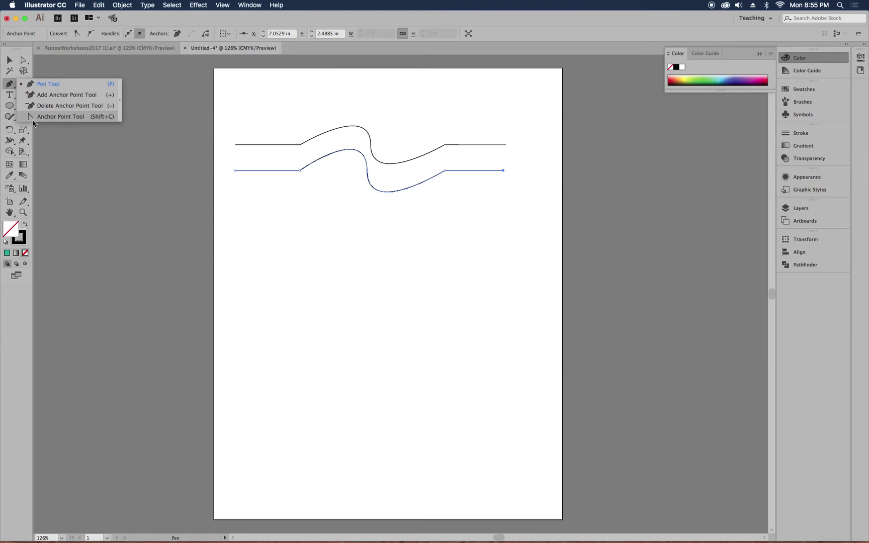
{"action": "left_click", "coordinate": [9, 85]}
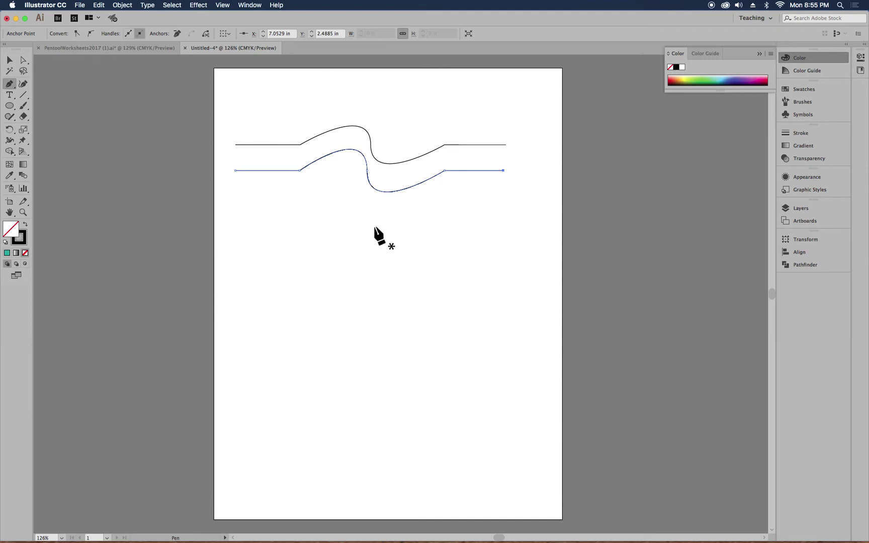
{"action": "key", "text": "alt"}
{"action": "left_click", "coordinate": [367, 170], "text": "alt"}
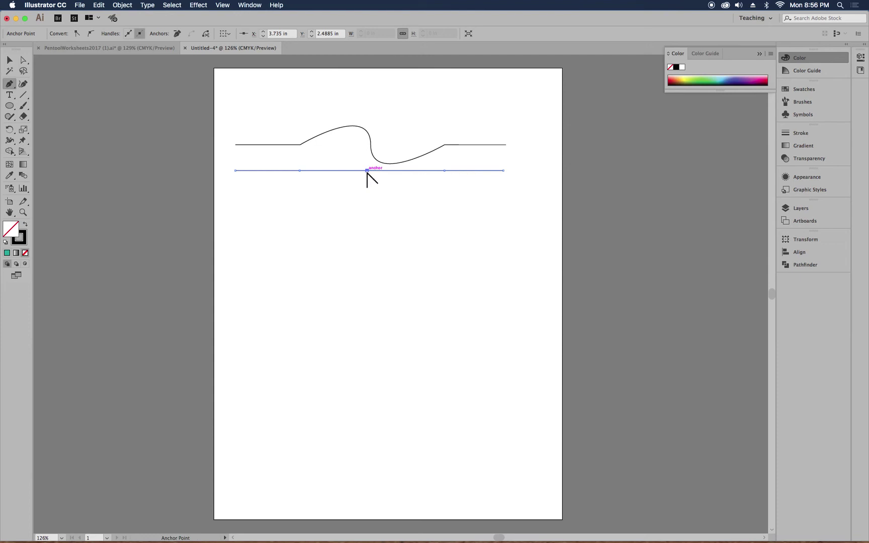
{"action": "left_click_drag", "start_coordinate": [367, 171], "coordinate": [369, 221]}
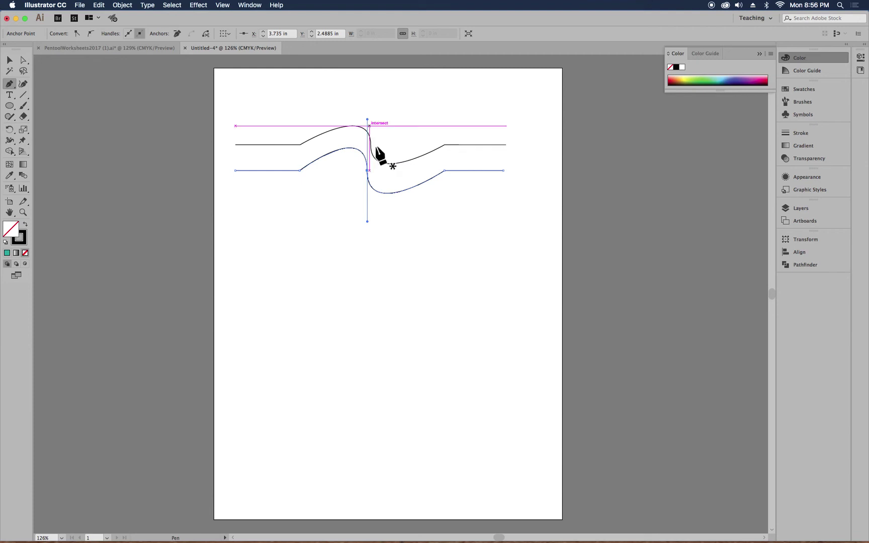
Step: Tilt the middle anchor handles of both paths diagonally with the Direct Selection tool
{"action": "key", "text": "super"}
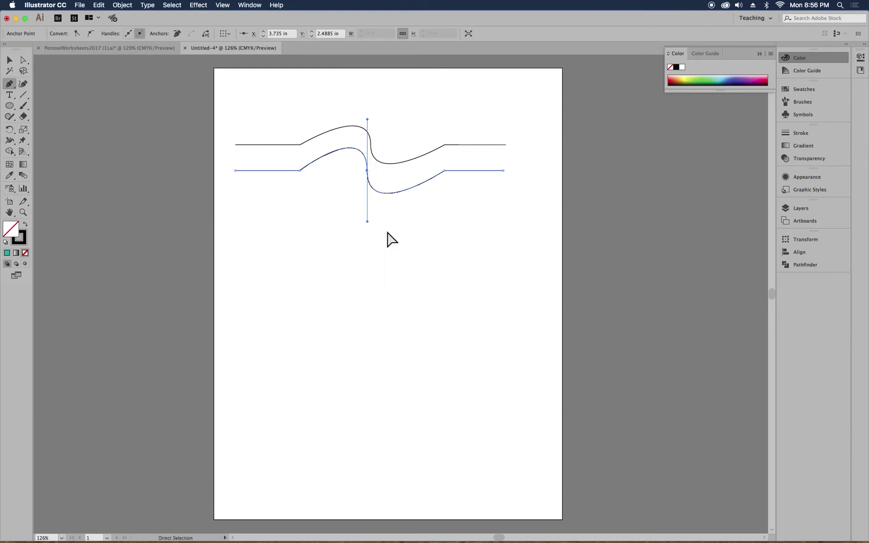
{"action": "left_click_drag", "start_coordinate": [367, 222], "coordinate": [401, 217]}
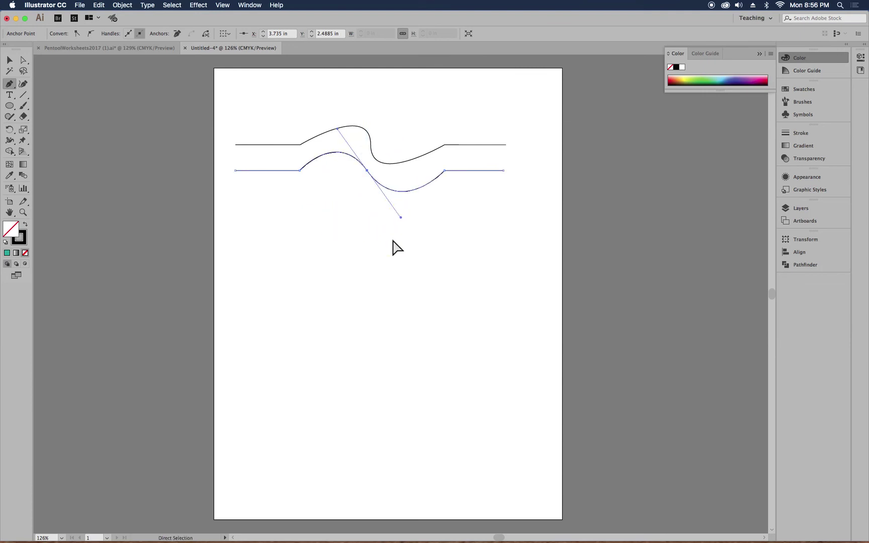
{"action": "left_click", "coordinate": [371, 145]}
{"action": "left_click_drag", "start_coordinate": [370, 188], "coordinate": [391, 176]}
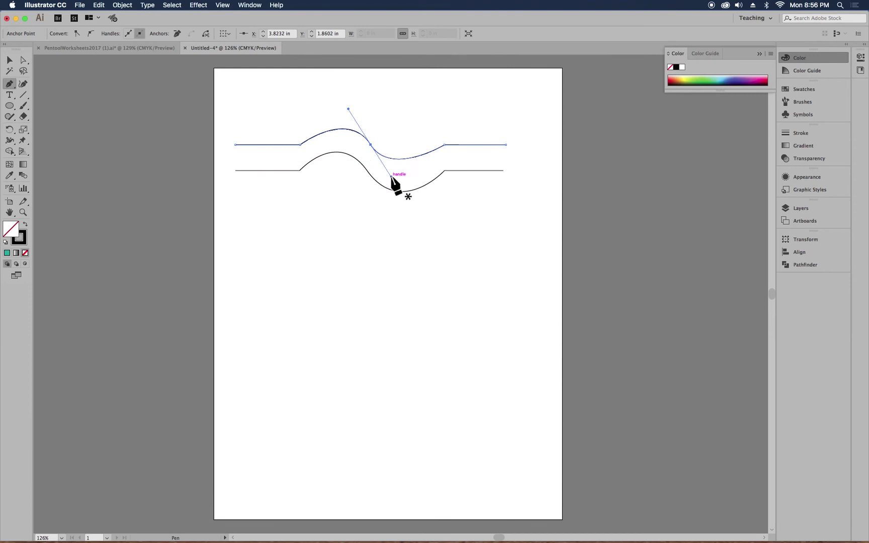
Step: Try to swing one direction handle of the upper path's middle anchor independently, and undo the change
{"action": "key", "text": "alt"}
{"action": "left_click", "coordinate": [391, 177]}
{"action": "left_click_drag", "start_coordinate": [391, 176], "coordinate": [457, 75]}
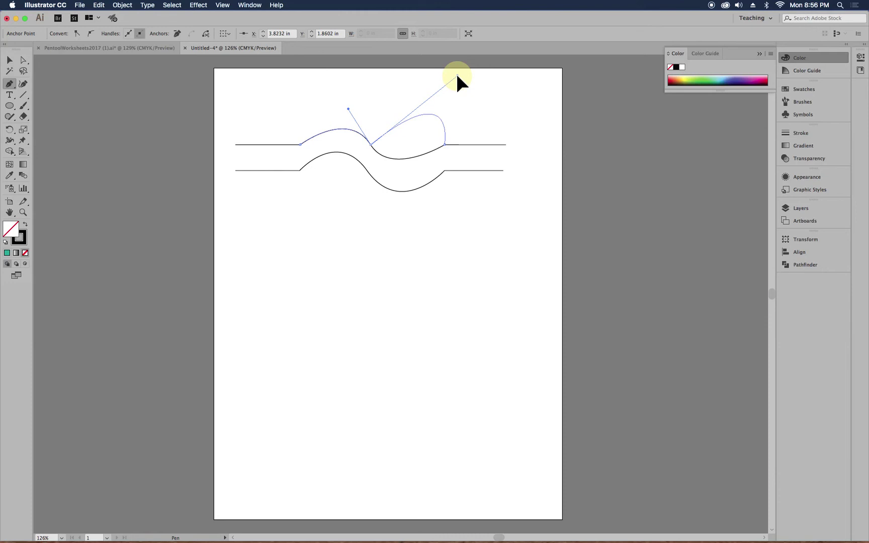
{"action": "left_click_drag", "start_coordinate": [457, 75], "coordinate": [402, 305]}
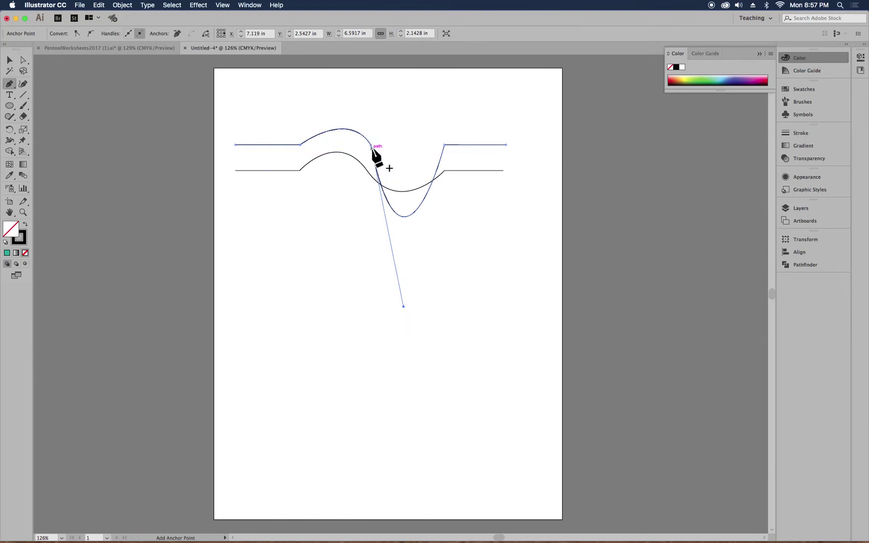
{"action": "key", "text": "super+z"}
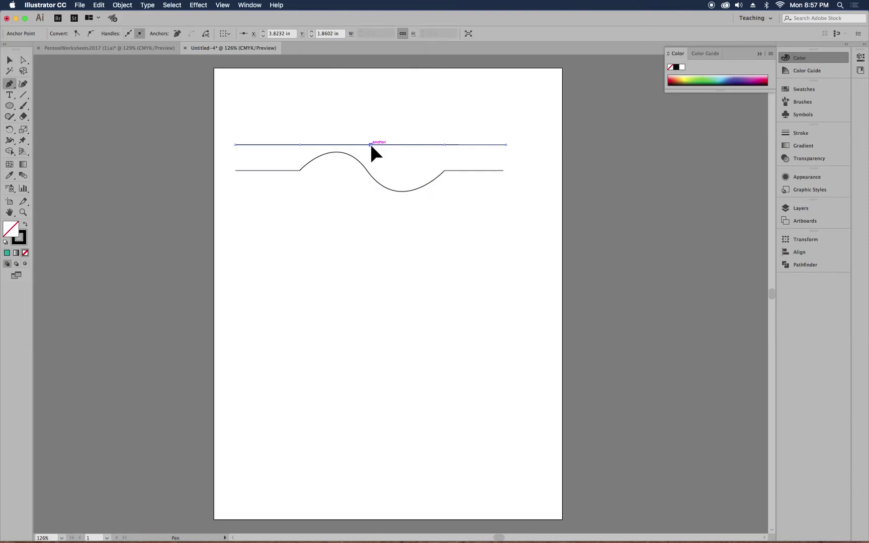
Step: Pull new handles from the upper path's middle anchor and split them so both curves arch upward from a sharp cusp
{"action": "left_click_drag", "start_coordinate": [371, 145], "coordinate": [403, 92]}
{"action": "key", "text": "alt"}
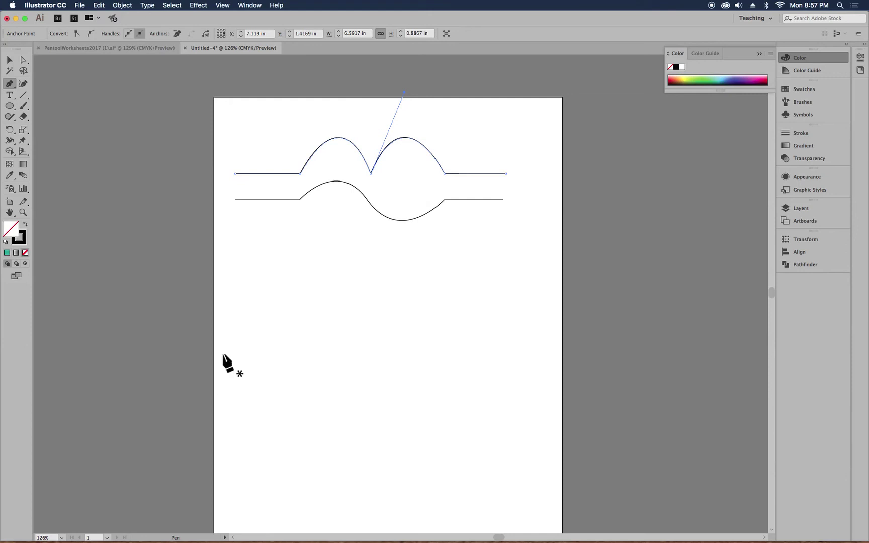
{"action": "key", "text": "alt"}
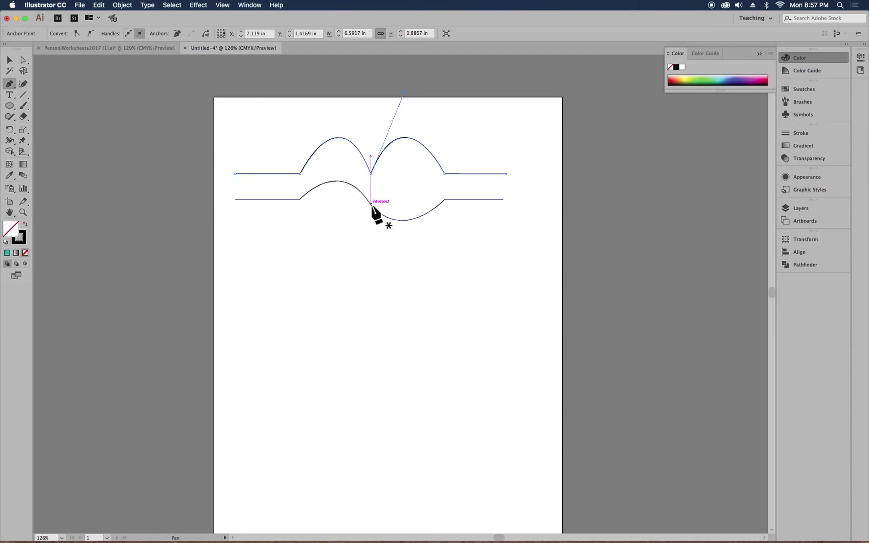
Step: Draw a horizontal segment to X 2.08 in at Y 4.36 in, and an upward curve to X 3.79 in with vertical handles
{"action": "left_click", "coordinate": [236, 276]}
{"action": "left_click", "coordinate": [299, 276]}
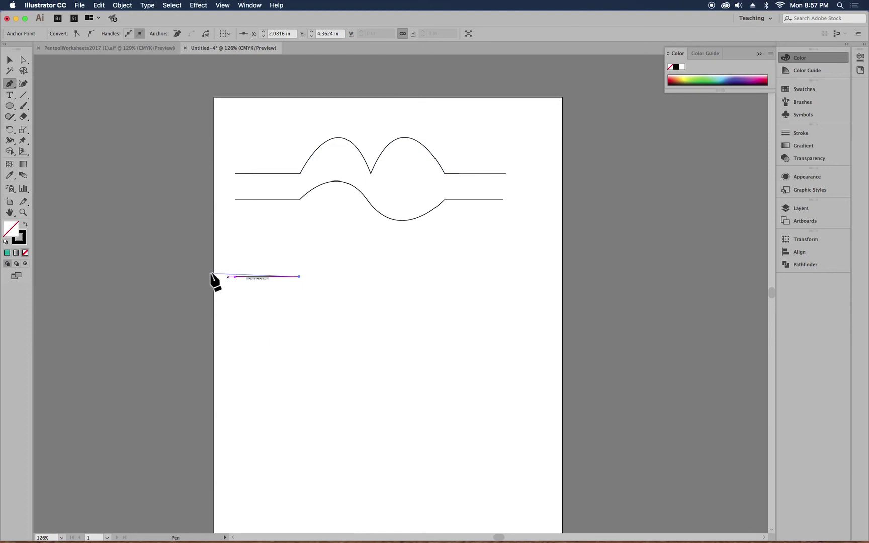
{"action": "left_click", "coordinate": [370, 276]}
{"action": "left_click_drag", "start_coordinate": [370, 276], "coordinate": [375, 366]}
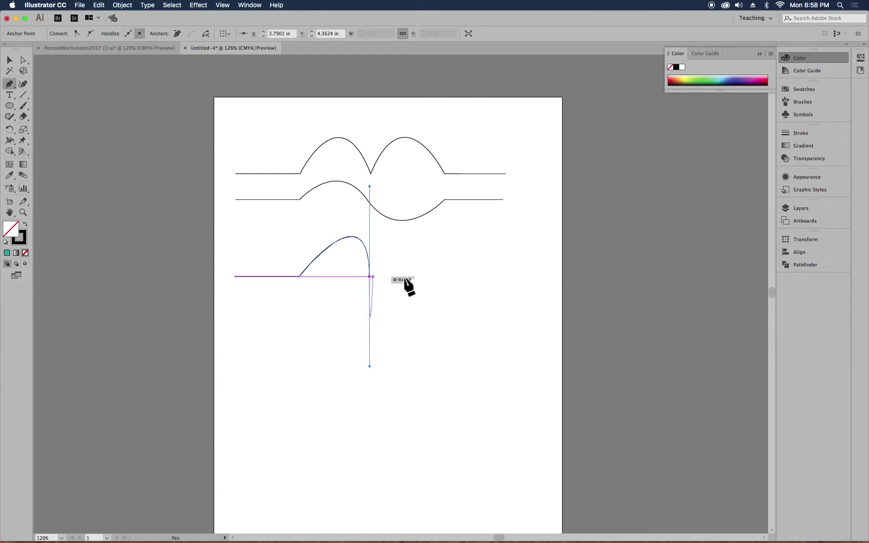
Step: Remove the outgoing handle from the curve's end anchor, and finish the path with a straight segment to X 6.12 in
{"action": "left_click", "coordinate": [369, 276]}
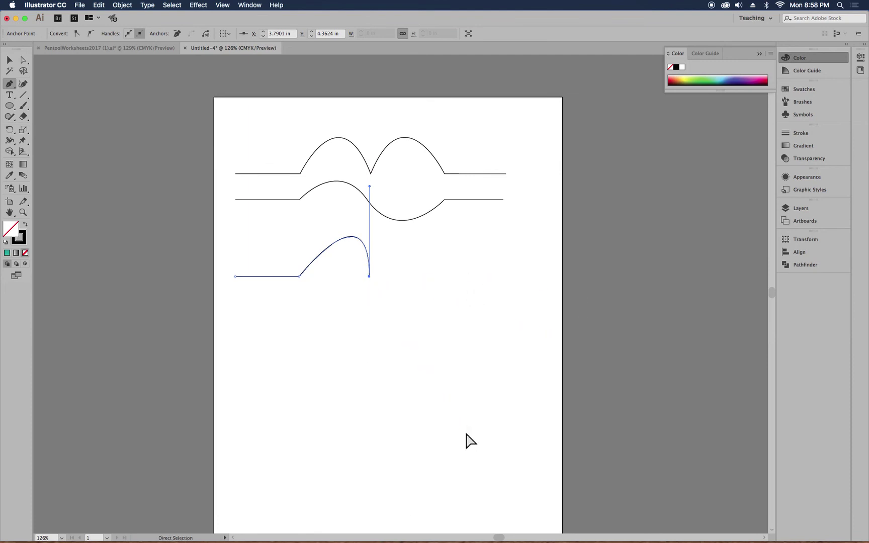
{"action": "key", "text": "super+z"}
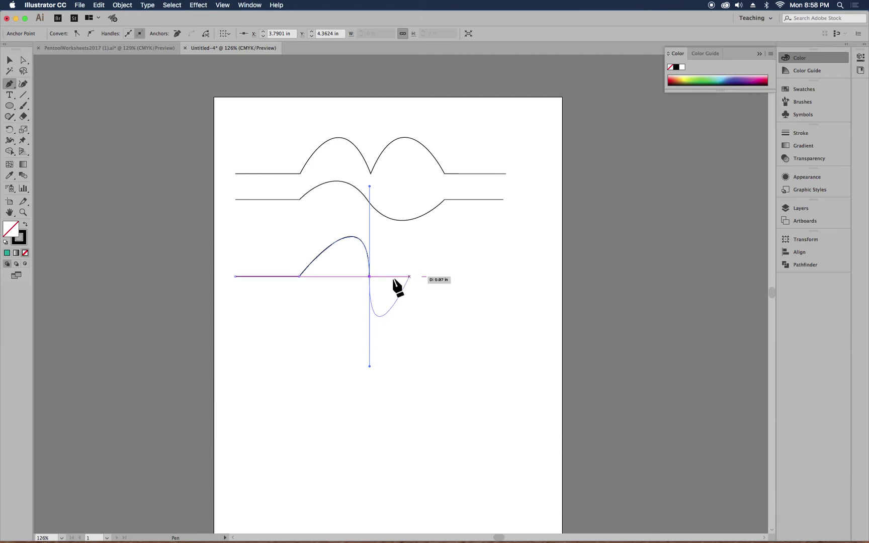
{"action": "left_click", "coordinate": [370, 276]}
{"action": "left_click", "coordinate": [464, 276]}
{"action": "key", "text": "Return"}
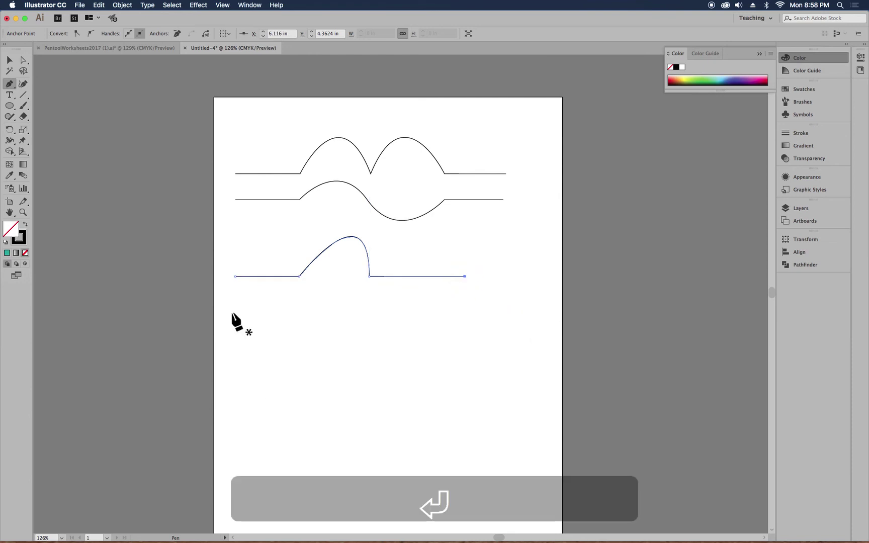
Step: Draw a path at Y 5.20 in from X 0.44 to 2.10 in, curving downward to X 3.90 in and ending straight at X 6.30 in
{"action": "left_click", "coordinate": [232, 310]}
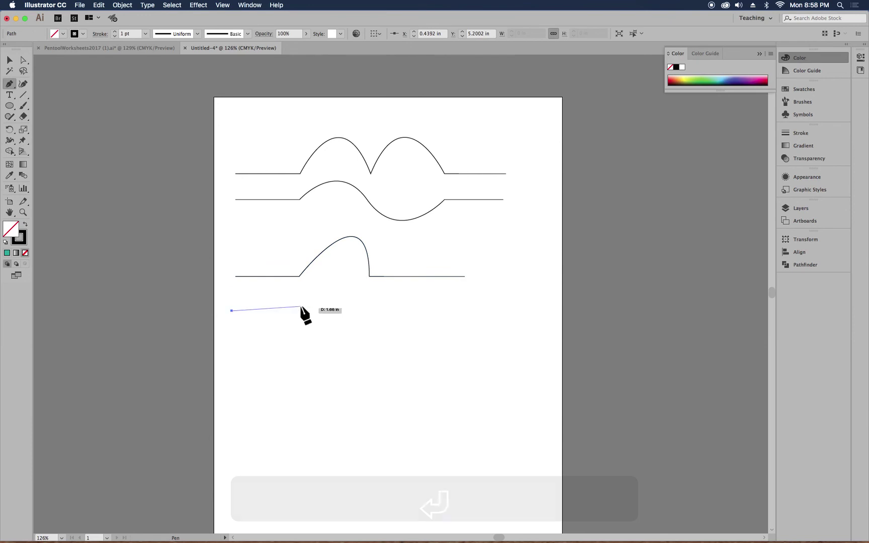
{"action": "left_click", "coordinate": [301, 311]}
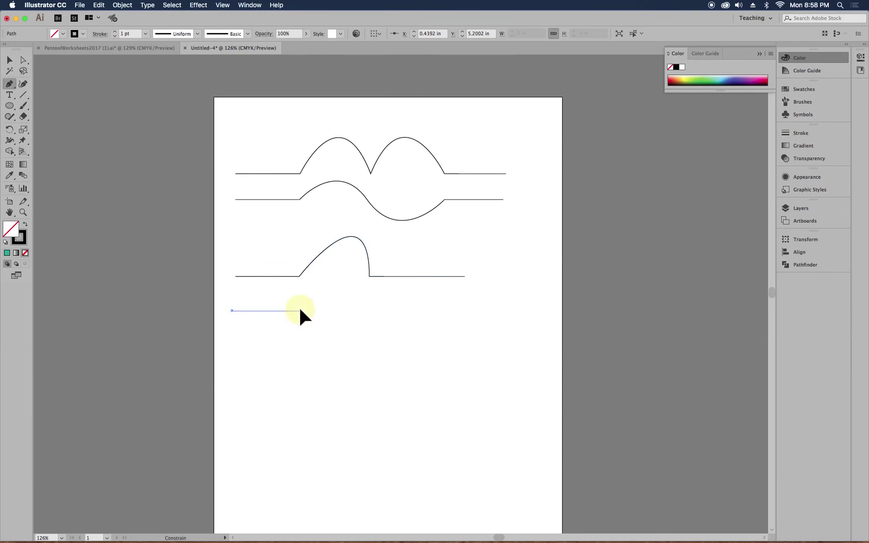
{"action": "left_click", "coordinate": [374, 311]}
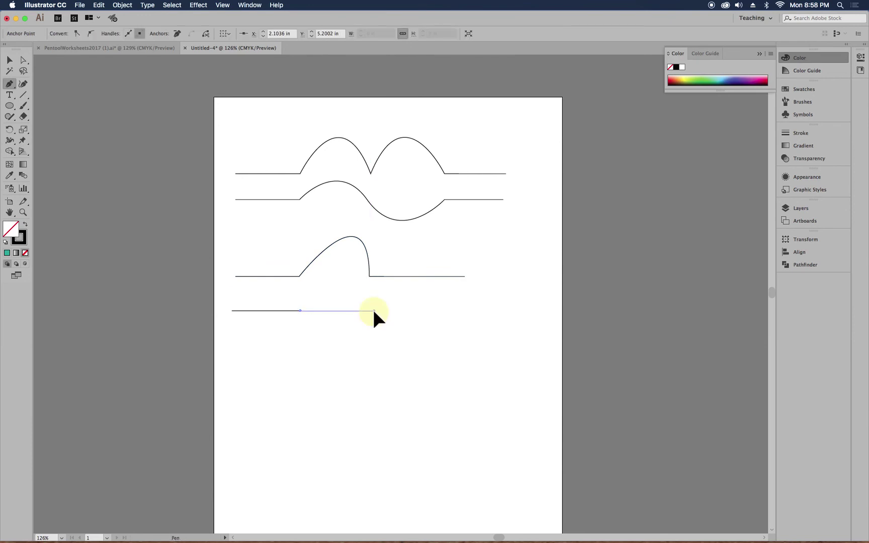
{"action": "left_click_drag", "start_coordinate": [374, 311], "coordinate": [380, 228]}
{"action": "left_click", "coordinate": [373, 311]}
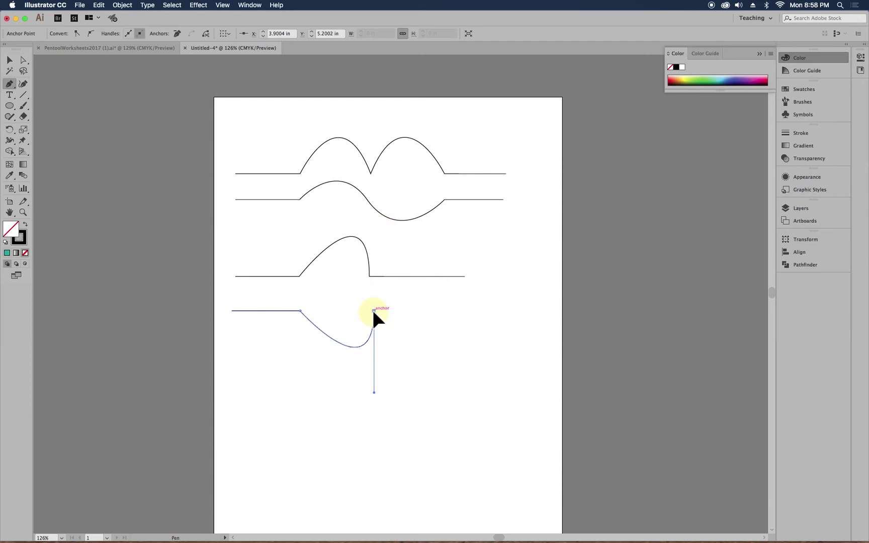
{"action": "left_click", "coordinate": [472, 310]}
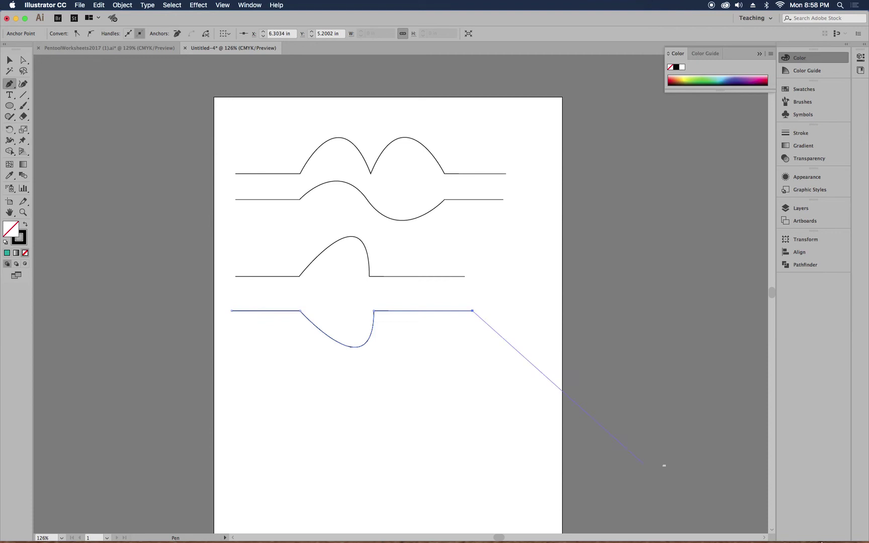
{"action": "key", "text": "Return"}
Step: Draw a path at Y 7.26 in, straight from X 0.62 to 4.42 in, followed by a downward curve and a straight segment to X 7.74 in
{"action": "left_click", "coordinate": [239, 395]}
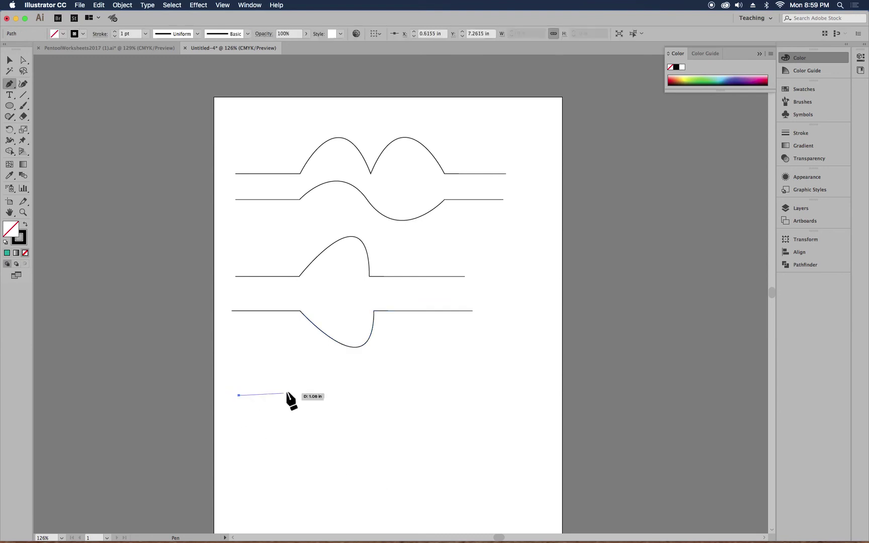
{"action": "left_click", "coordinate": [310, 396]}
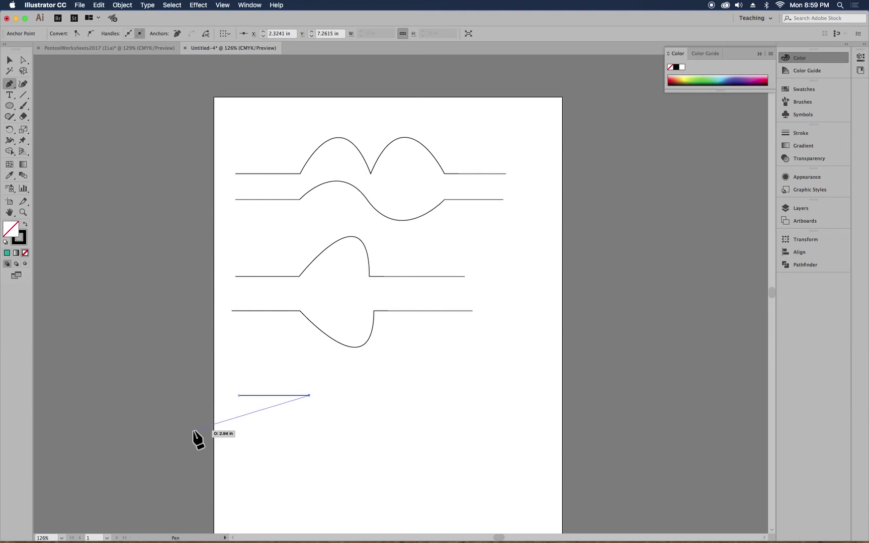
{"action": "left_click", "coordinate": [395, 396]}
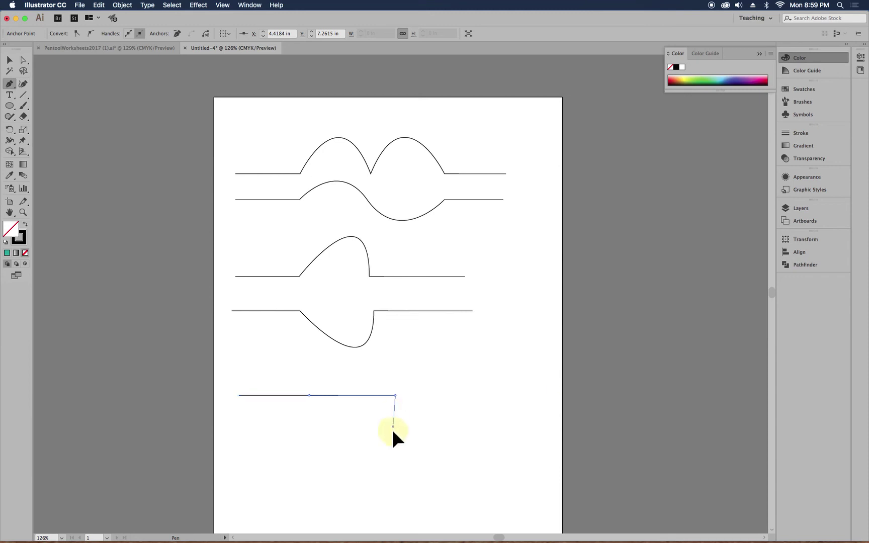
{"action": "left_click_drag", "start_coordinate": [393, 450], "coordinate": [395, 457]}
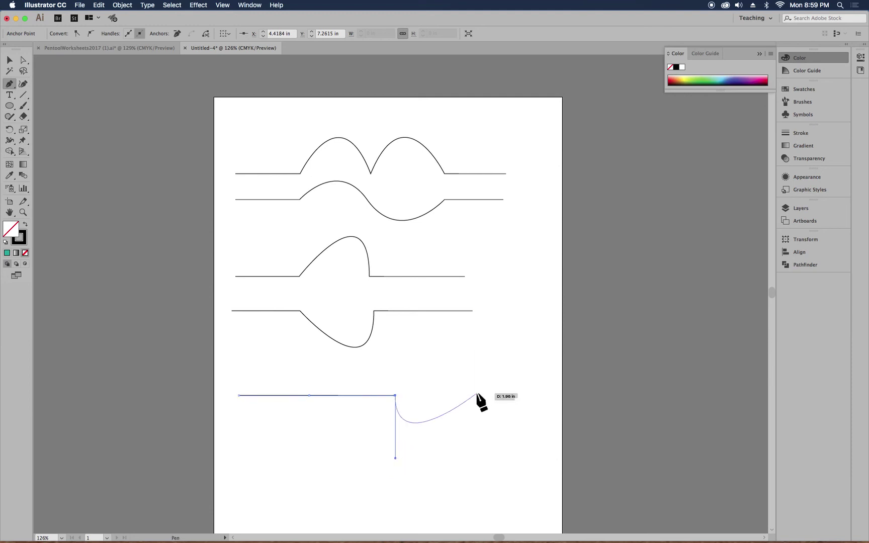
{"action": "left_click", "coordinate": [475, 395]}
{"action": "left_click", "coordinate": [531, 395]}
{"action": "key", "text": "Return"}
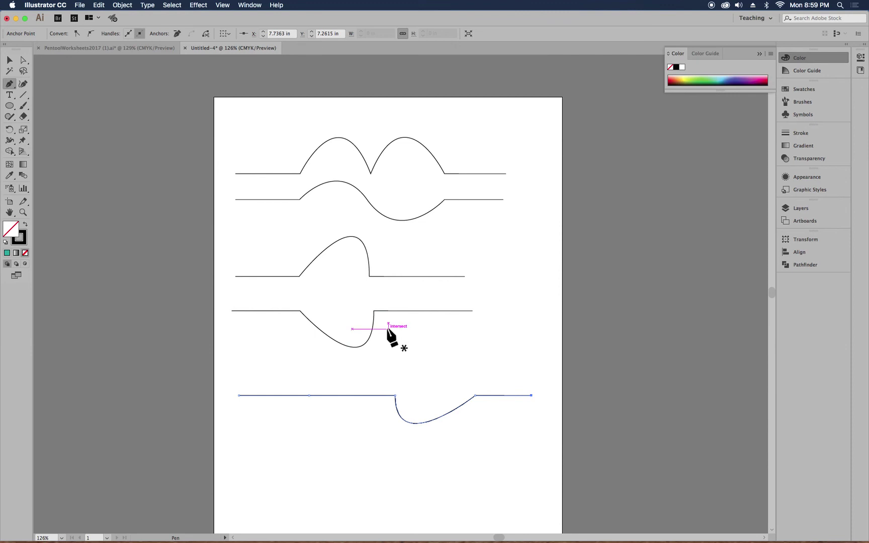
Step: Draw a path at Y 8.45 in, straight from X 0.62 to 4.18 in, followed by a downward curve and a straight segment to X 7.74 in
{"action": "left_click", "coordinate": [239, 444]}
{"action": "left_click", "coordinate": [375, 441]}
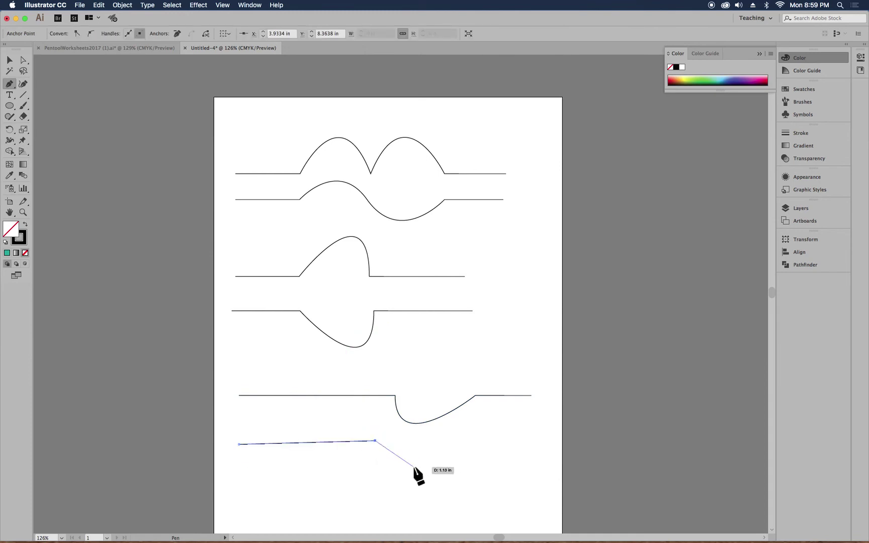
{"action": "key", "text": "super+z"}
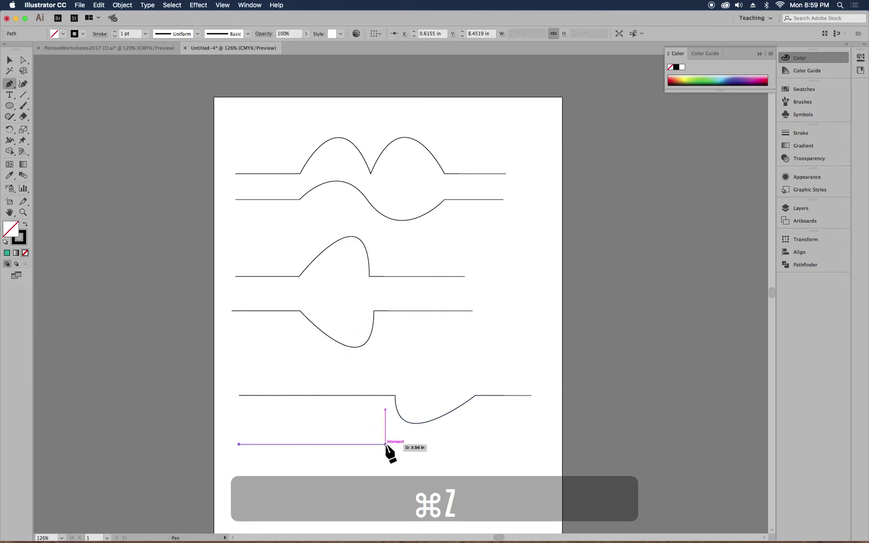
{"action": "left_click", "coordinate": [385, 444]}
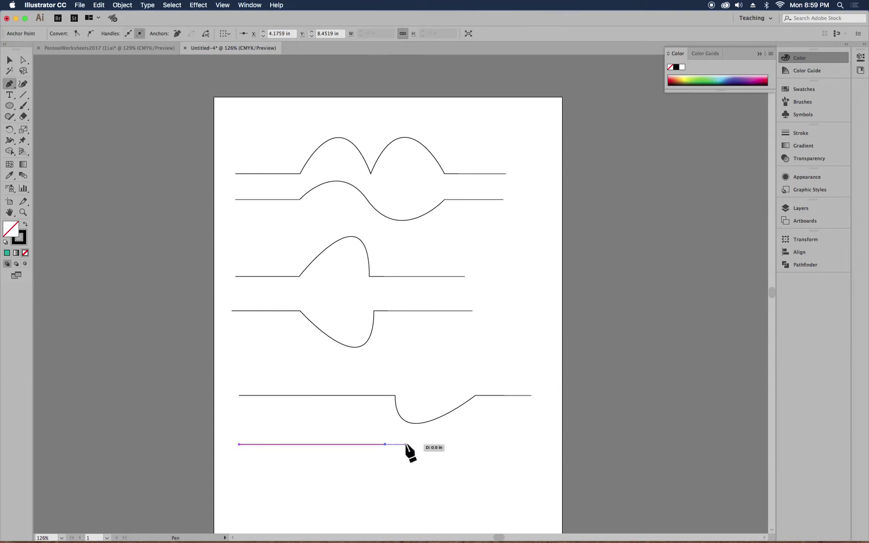
{"action": "left_click", "coordinate": [385, 445], "text": "super"}
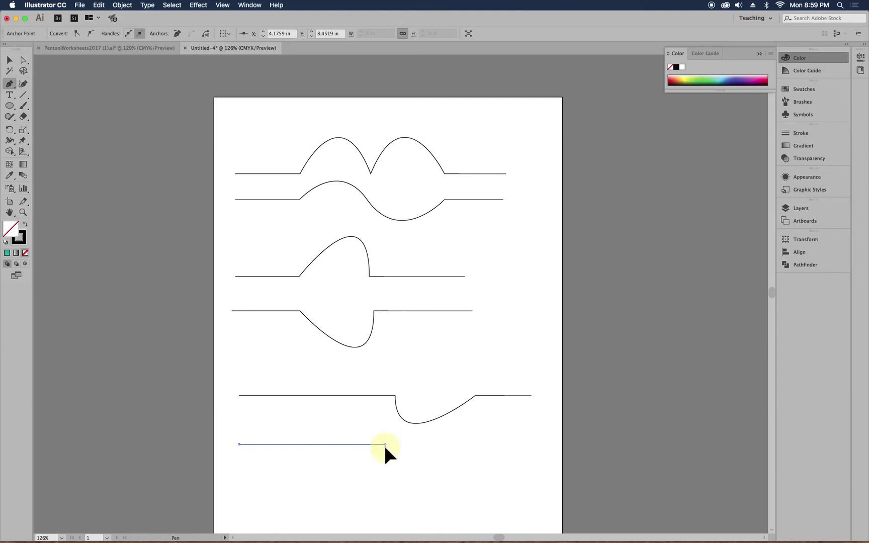
{"action": "left_click_drag", "start_coordinate": [387, 491], "coordinate": [386, 490]}
{"action": "left_click", "coordinate": [472, 444]}
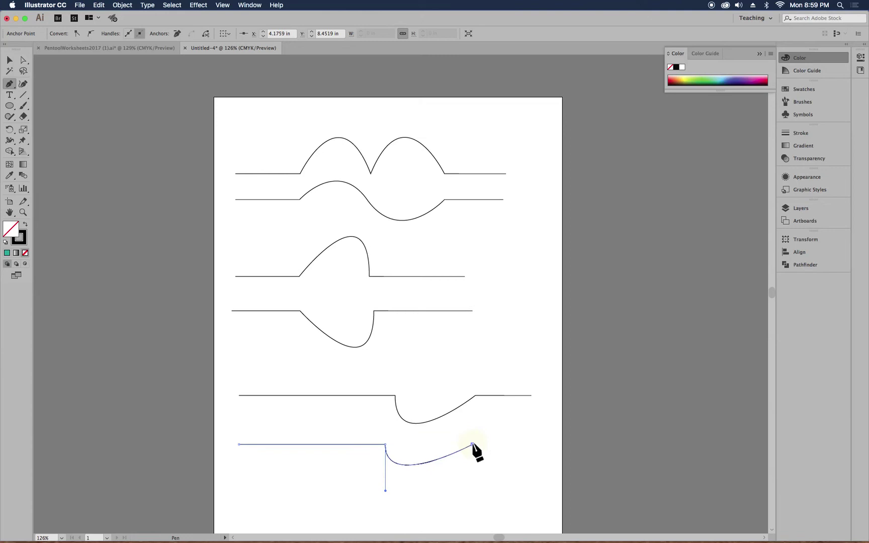
{"action": "left_click", "coordinate": [531, 445]}
{"action": "key", "text": "Return"}
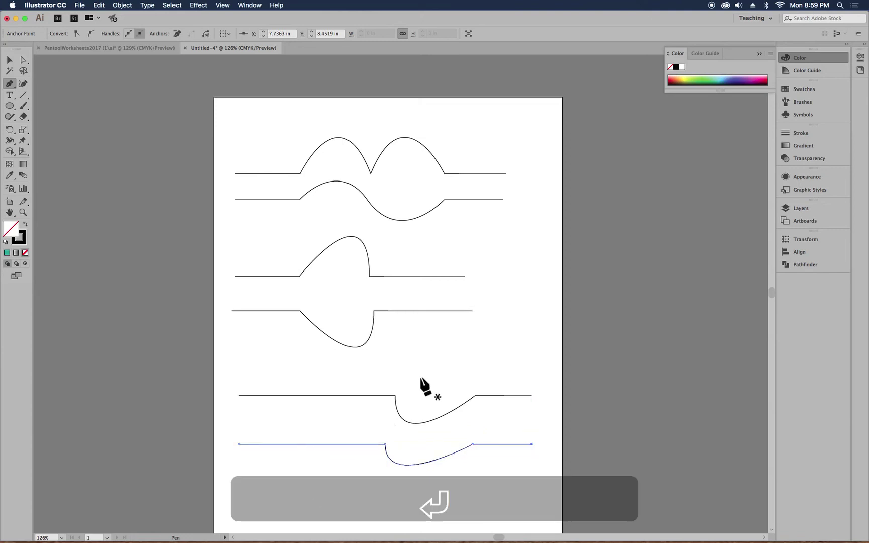
Step: Start a path below at Y 9.37 in with an upward curve from X 0.62 to 2.36 in, pulling vertical handles at its end anchor
{"action": "left_click_drag", "start_coordinate": [384, 393], "coordinate": [371, 197]}
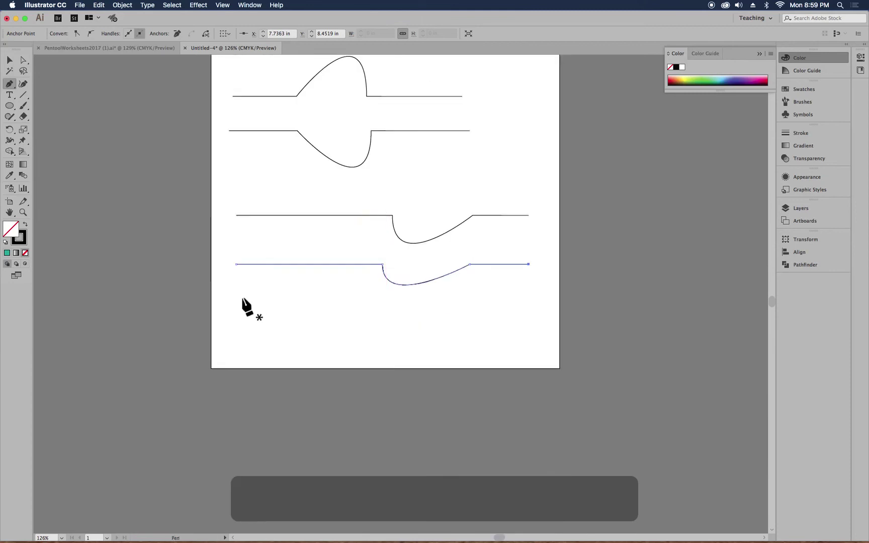
{"action": "left_click", "coordinate": [236, 301]}
{"action": "left_click", "coordinate": [312, 300]}
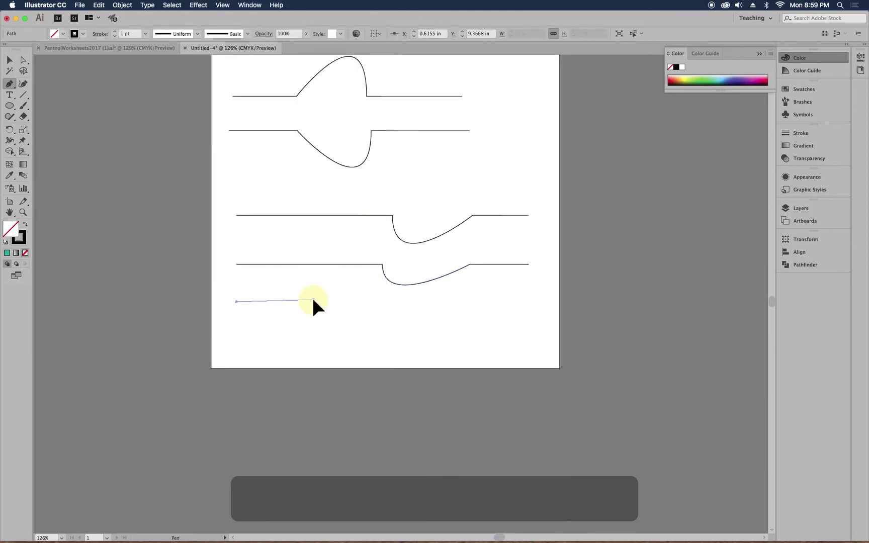
{"action": "key", "text": "super+z"}
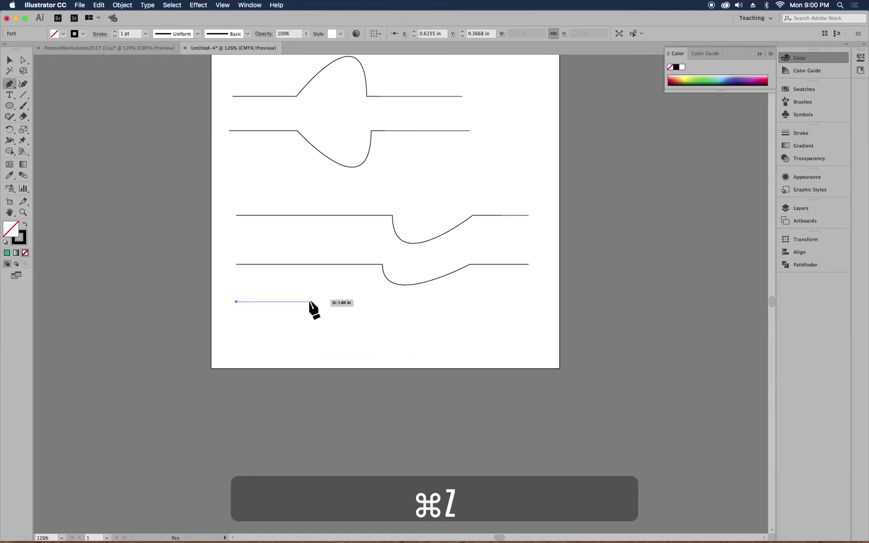
{"action": "left_click", "coordinate": [307, 302]}
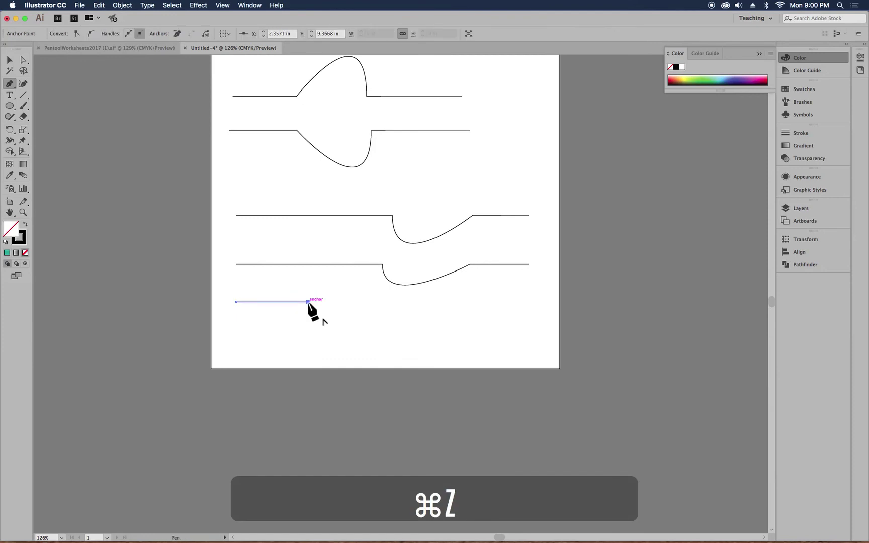
{"action": "key", "text": "super+z"}
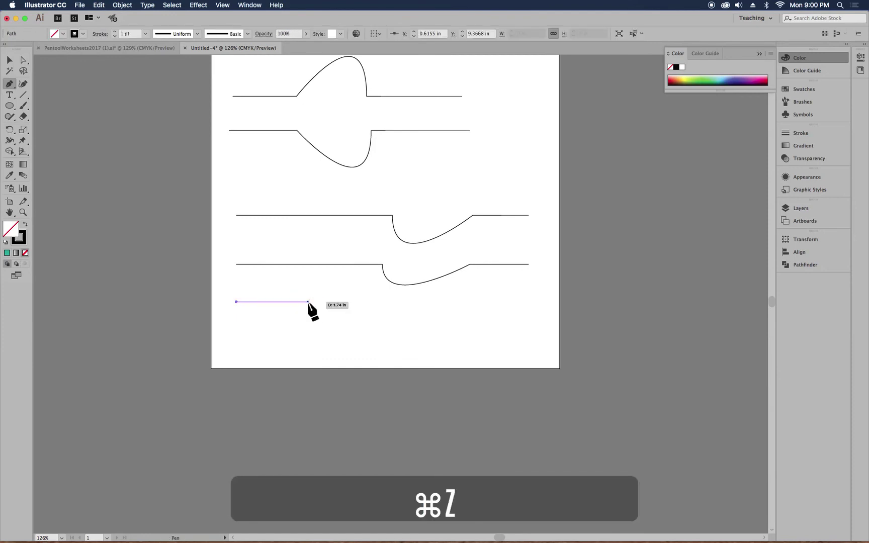
{"action": "left_click_drag", "start_coordinate": [308, 301], "coordinate": [308, 361]}
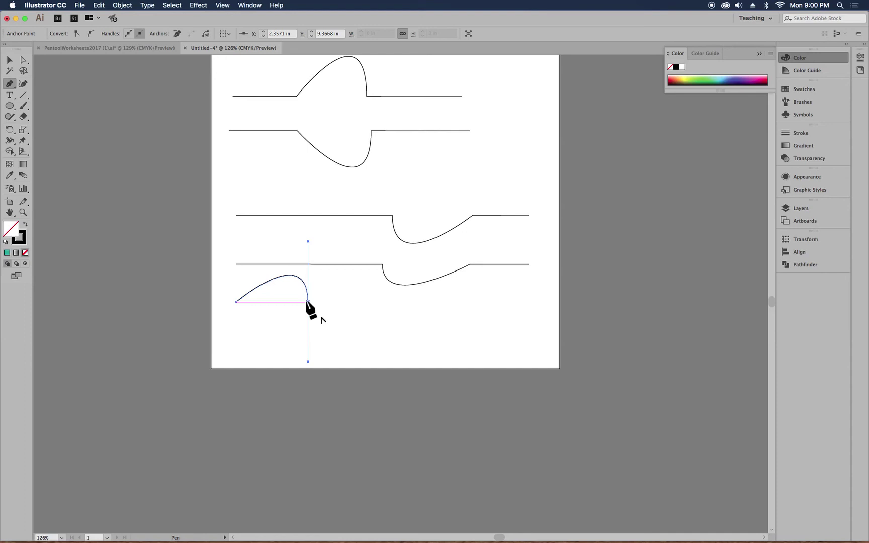
Step: Remove the outgoing handle from the curve's end anchor, and continue with a straight segment to X 3.93 in
{"action": "left_click", "coordinate": [307, 301]}
{"action": "left_click", "coordinate": [373, 302]}
{"action": "key", "text": "Return"}
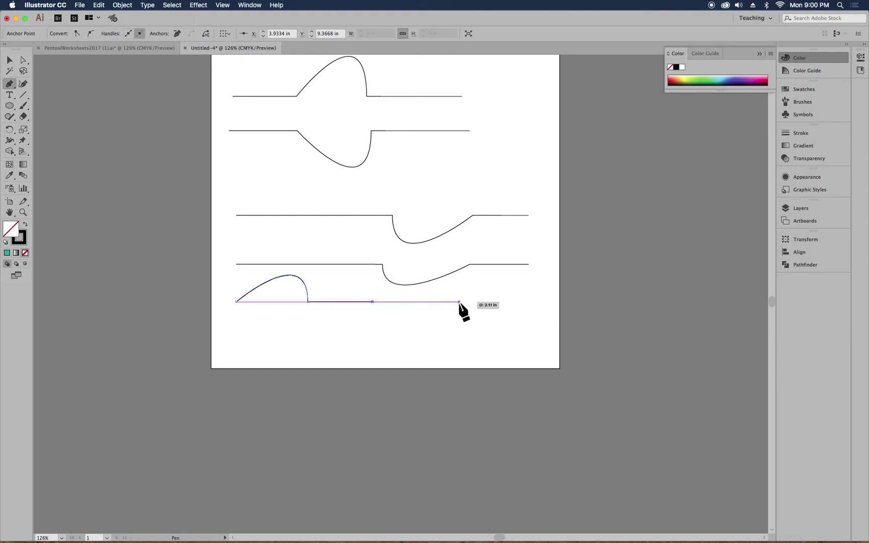
Step: Continue the path with a second upward curve to X 6.04 in, retract its outgoing handle, and end straight at X 8.57 in
{"action": "mouse_move", "coordinate": [459, 301]}
{"action": "left_mouse_down"}
{"action": "mouse_move", "coordinate": [468, 379]}
{"action": "mouse_move", "coordinate": [461, 382]}
{"action": "mouse_move", "coordinate": [465, 355]}
{"action": "mouse_move", "coordinate": [469, 383]}
{"action": "mouse_move", "coordinate": [457, 299]}
{"action": "left_mouse_up"}
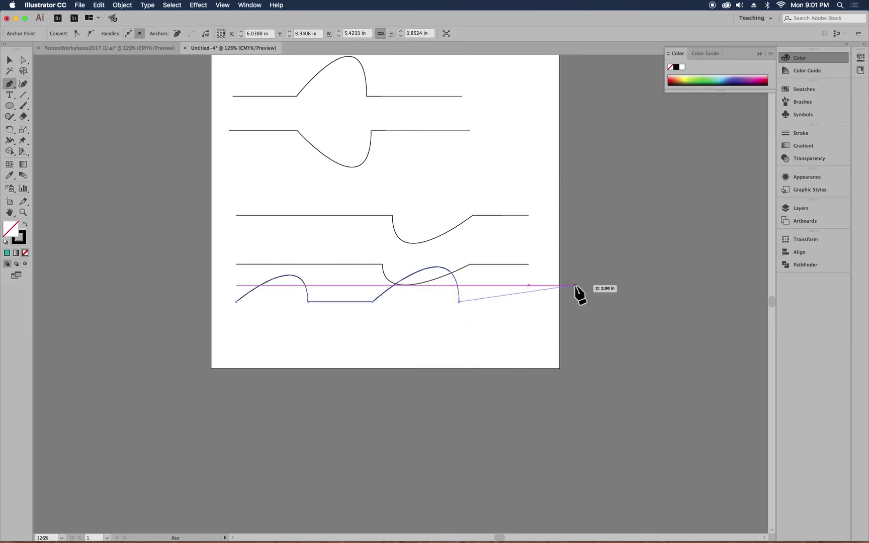
{"action": "key", "text": "super+z"}
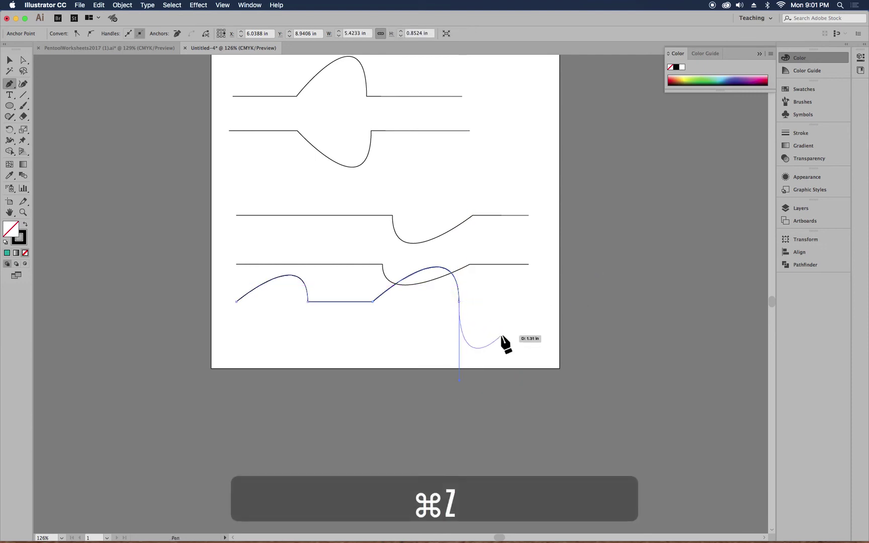
{"action": "left_click_drag", "start_coordinate": [459, 381], "coordinate": [459, 301]}
{"action": "left_click", "coordinate": [522, 302]}
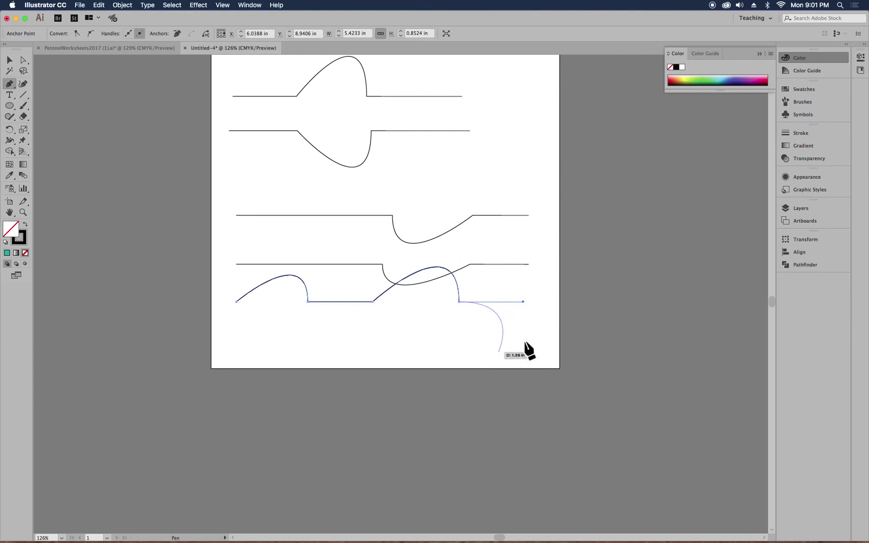
{"action": "left_click", "coordinate": [561, 301]}
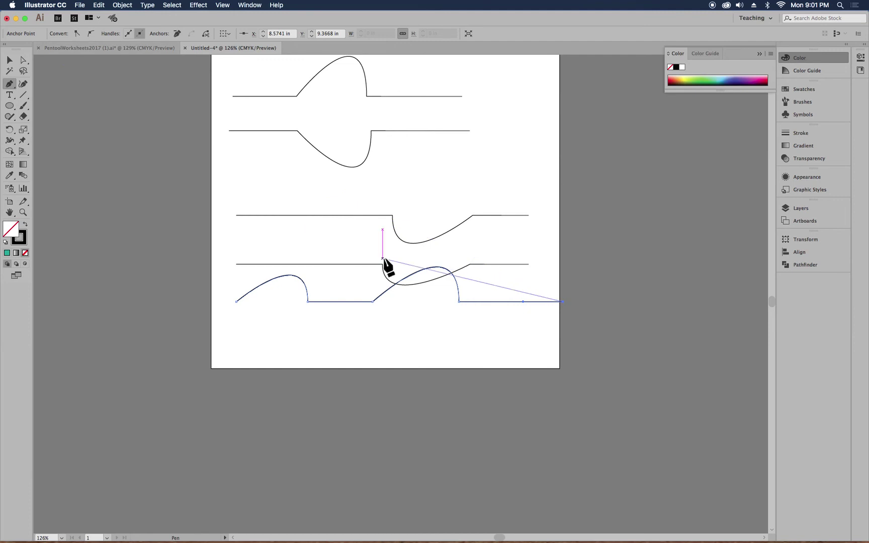
{"action": "key", "text": "Return"}
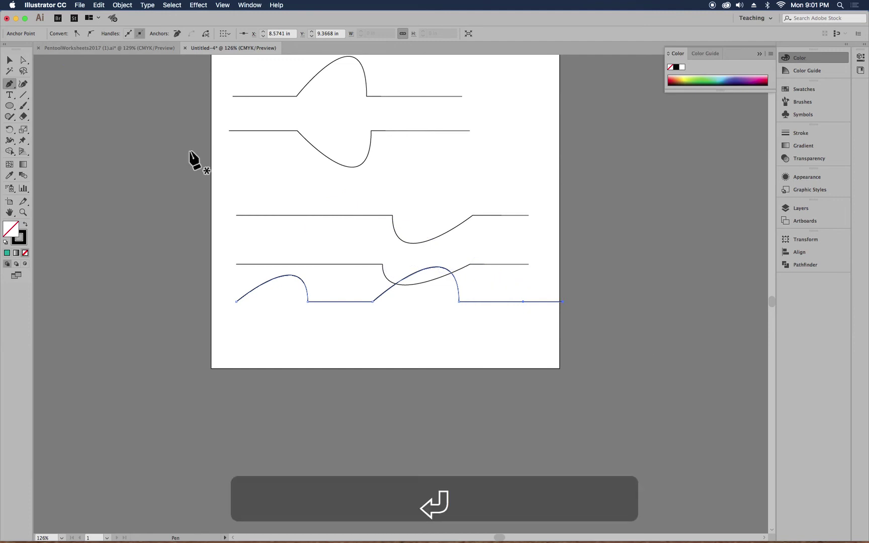
Step: In the PentoolWorksheets2017 document, trace the Exercise 1 zigzag with straight segments from its first point to its last
{"action": "left_click", "coordinate": [109, 48]}
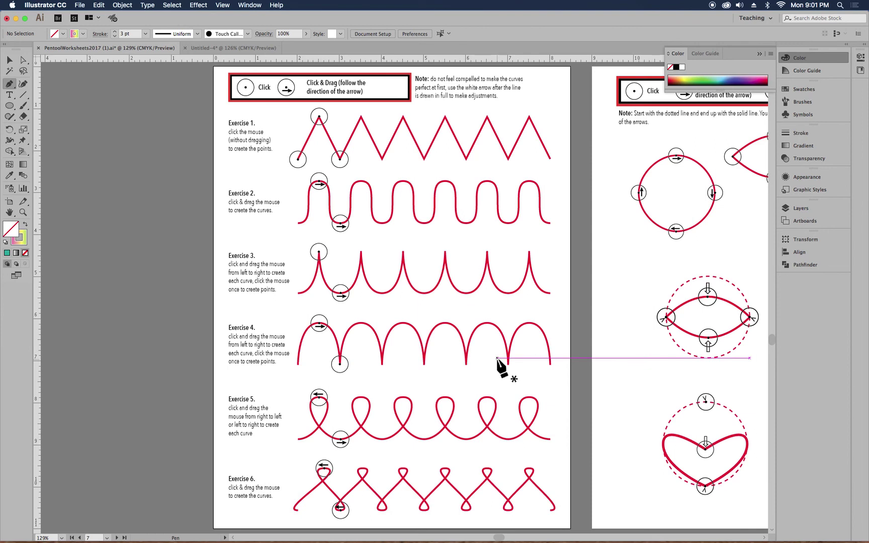
{"action": "left_click", "coordinate": [298, 158]}
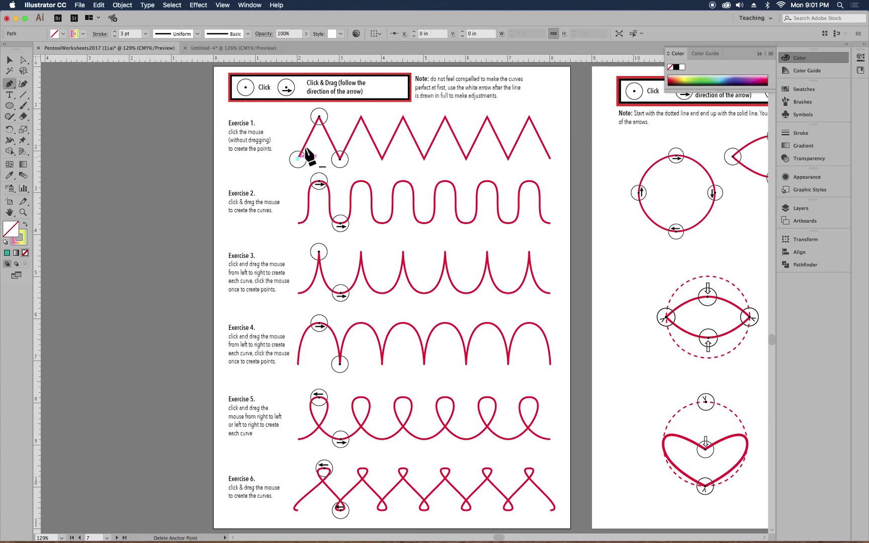
{"action": "left_click", "coordinate": [318, 117]}
{"action": "left_click", "coordinate": [340, 159]}
{"action": "left_click", "coordinate": [361, 116]}
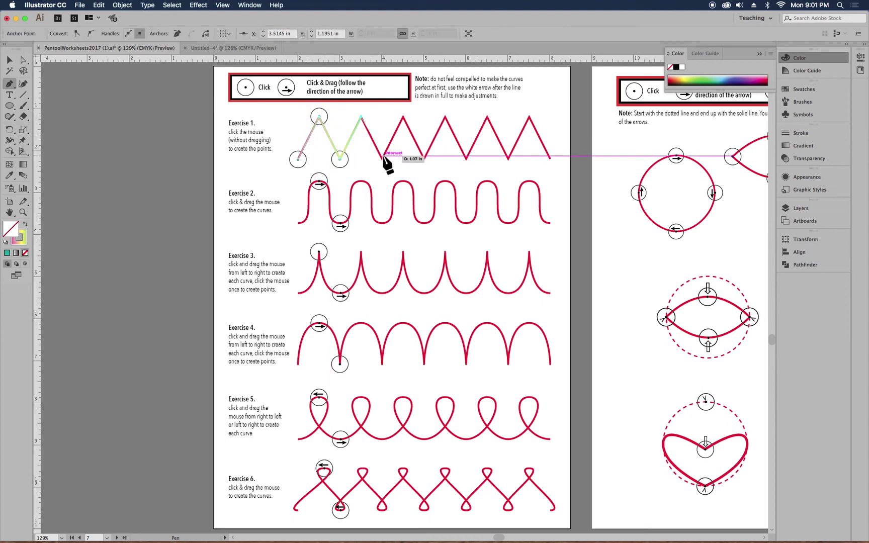
{"action": "left_click", "coordinate": [382, 159]}
{"action": "left_click", "coordinate": [403, 117]}
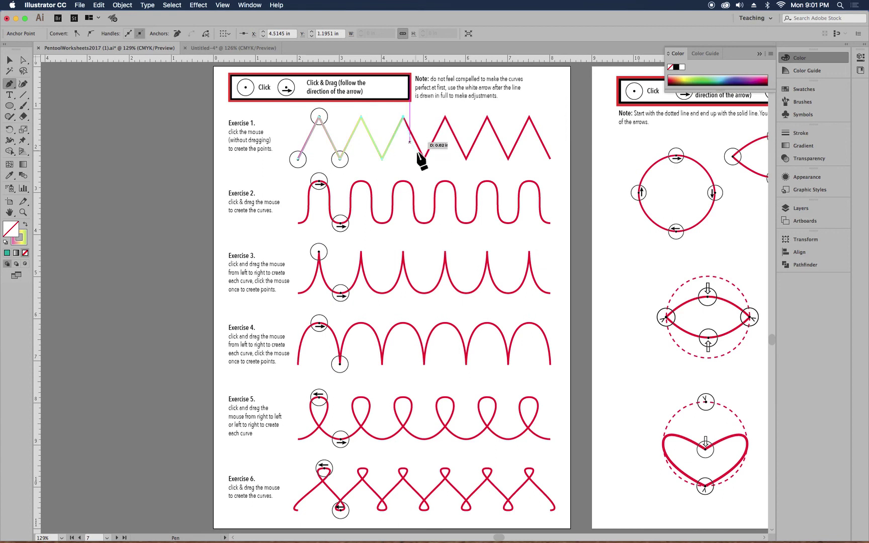
{"action": "left_click", "coordinate": [424, 159]}
{"action": "left_click", "coordinate": [444, 116]}
{"action": "left_click", "coordinate": [466, 159]}
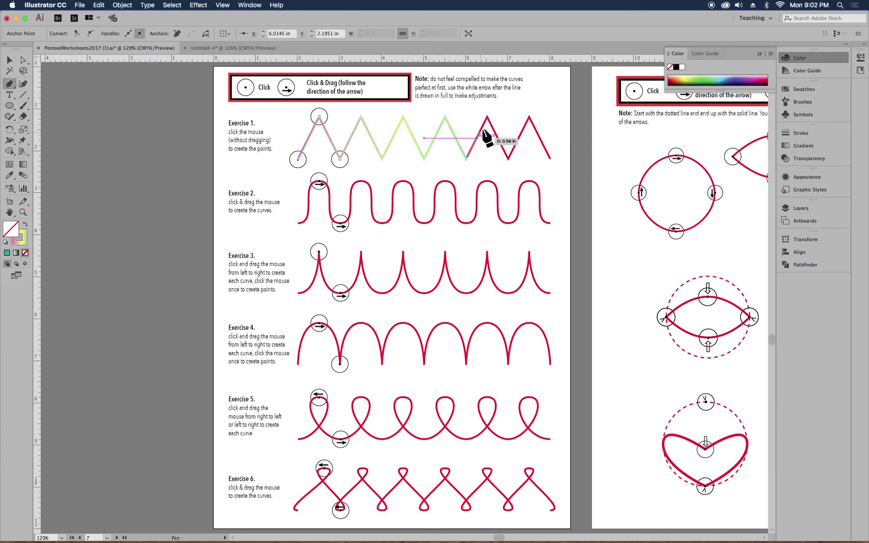
{"action": "left_click", "coordinate": [486, 116]}
{"action": "left_click", "coordinate": [508, 158]}
{"action": "left_click", "coordinate": [529, 116]}
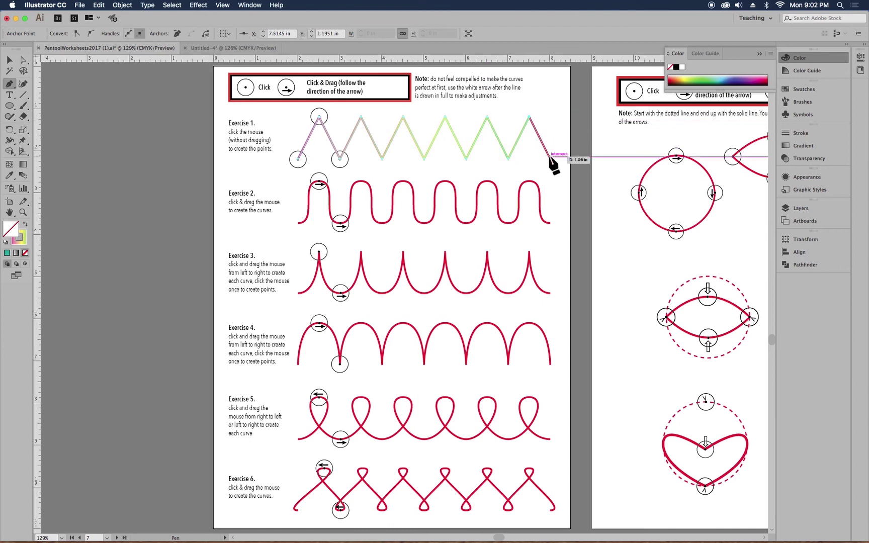
{"action": "left_click", "coordinate": [548, 157]}
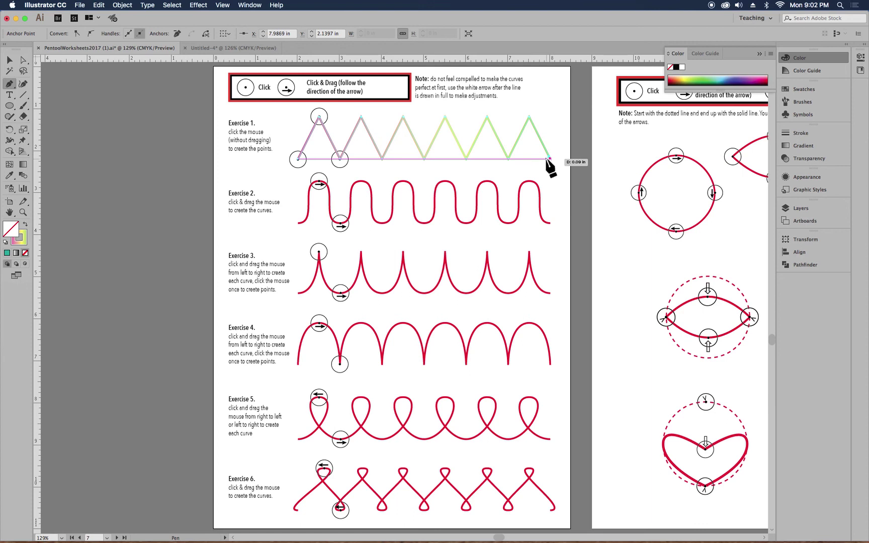
{"action": "key", "text": "Return"}
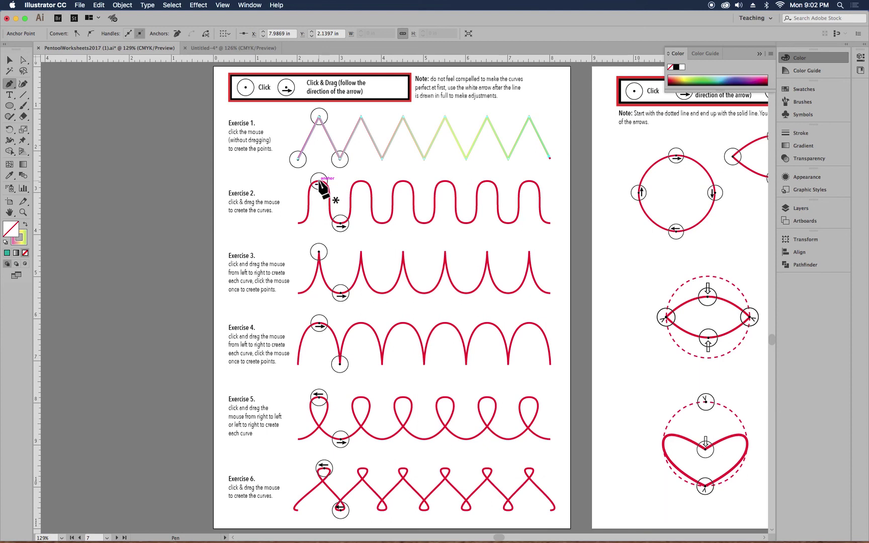
Step: Trace the Exercise 2 wave from its first crest to the following trough, using horizontal handles in the arrows' direction
{"action": "left_click_drag", "start_coordinate": [319, 180], "coordinate": [339, 180]}
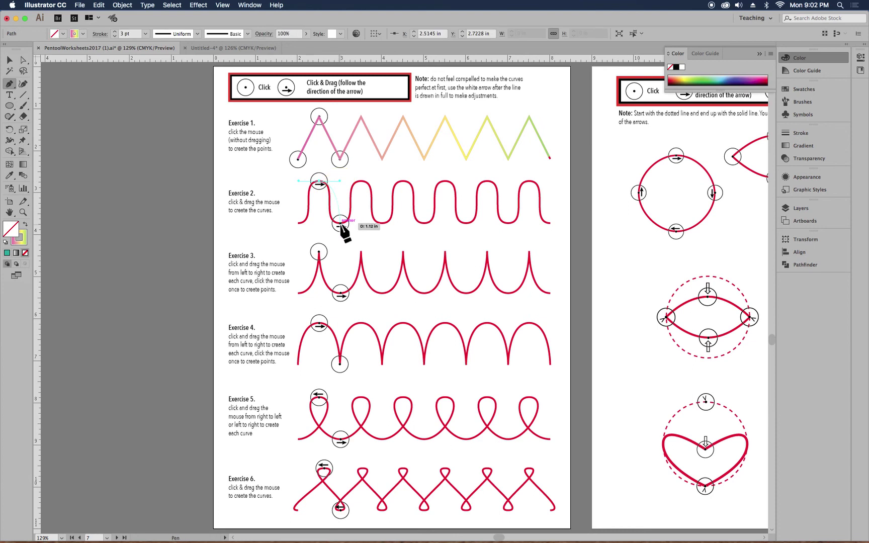
{"action": "left_click_drag", "start_coordinate": [340, 224], "coordinate": [360, 224]}
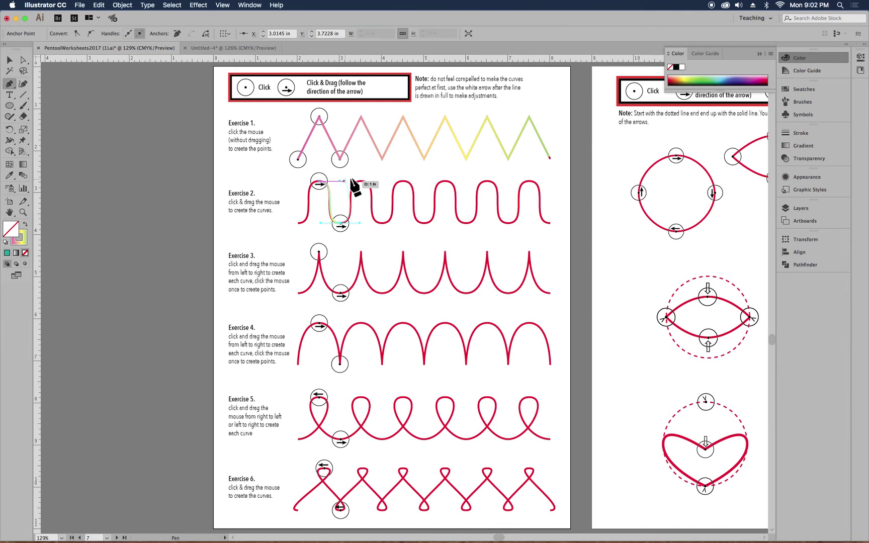
{"action": "key", "text": "Return"}
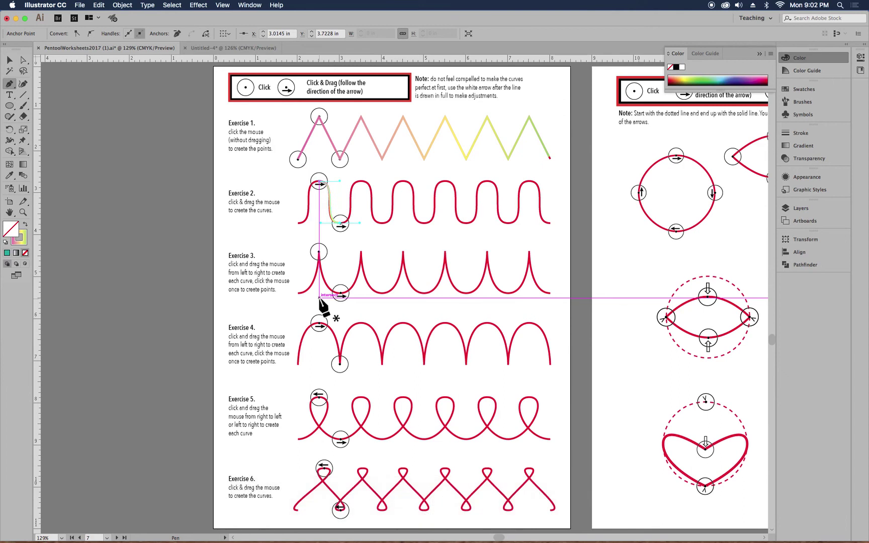
Step: Return to the Untitled-4 document and delete all of its practice paths
{"action": "key", "text": "space"}
{"action": "left_click_drag", "start_coordinate": [640, 247], "coordinate": [215, 246]}
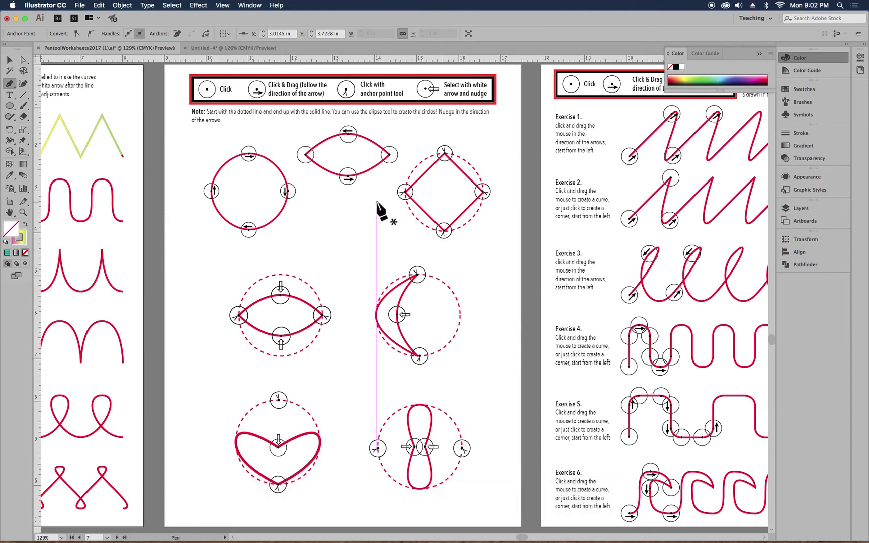
{"action": "left_click", "coordinate": [235, 47]}
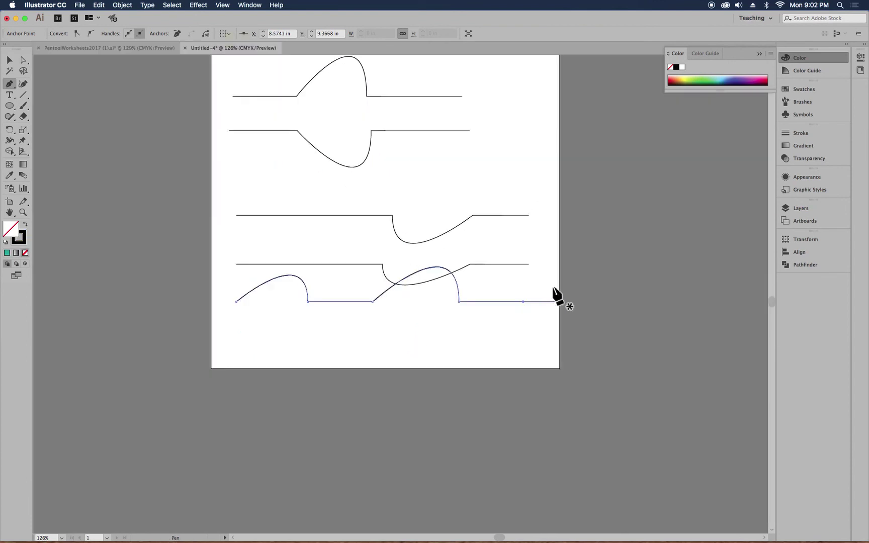
{"action": "key", "text": "space"}
{"action": "left_click_drag", "start_coordinate": [468, 312], "coordinate": [469, 380]}
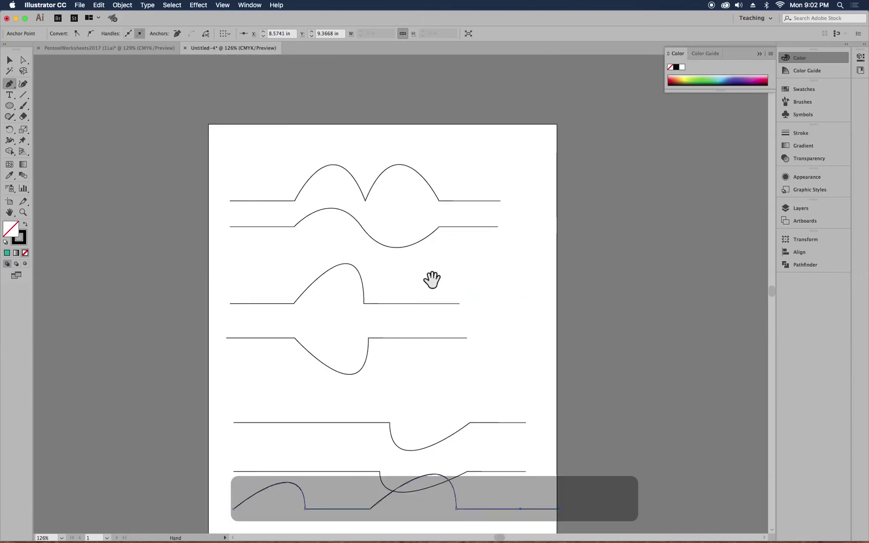
{"action": "key", "text": "super+a"}
{"action": "key", "text": "BackSpace"}
Step: Draw a circle about 3.84 in in diameter near the middle of the artboard with the Ellipse tool
{"action": "left_click_drag", "start_coordinate": [9, 105], "coordinate": [40, 128]}
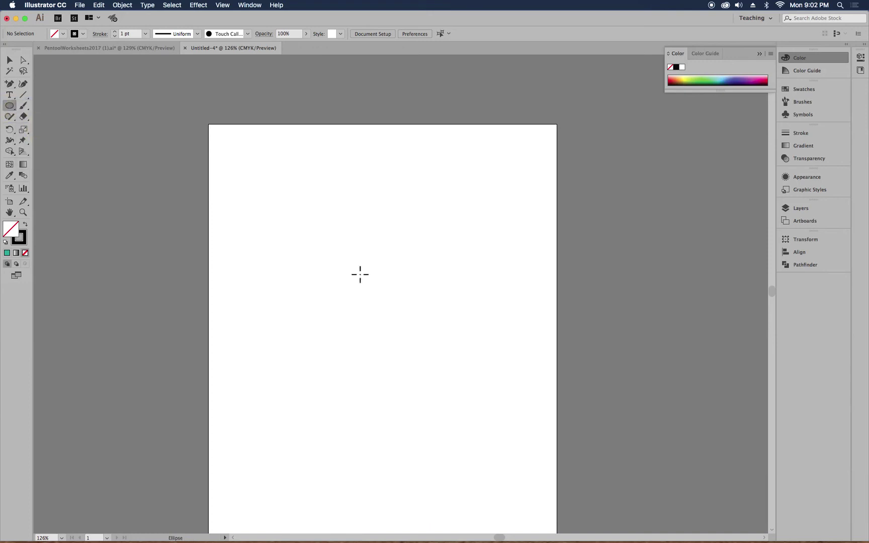
{"action": "key", "text": "super"}
{"action": "left_click_drag", "start_coordinate": [370, 282], "coordinate": [421, 342]}
{"action": "left_click_drag", "start_coordinate": [332, 247], "coordinate": [490, 405]}
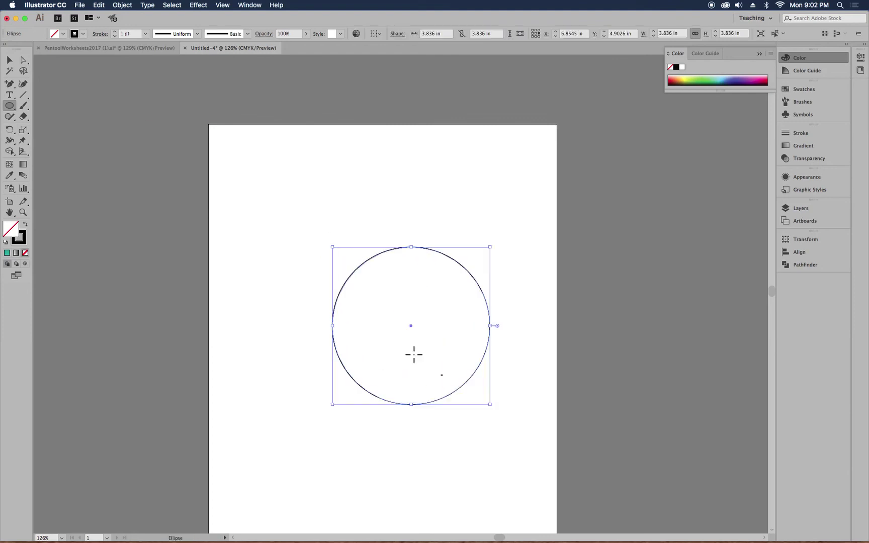
{"action": "key", "text": "v"}
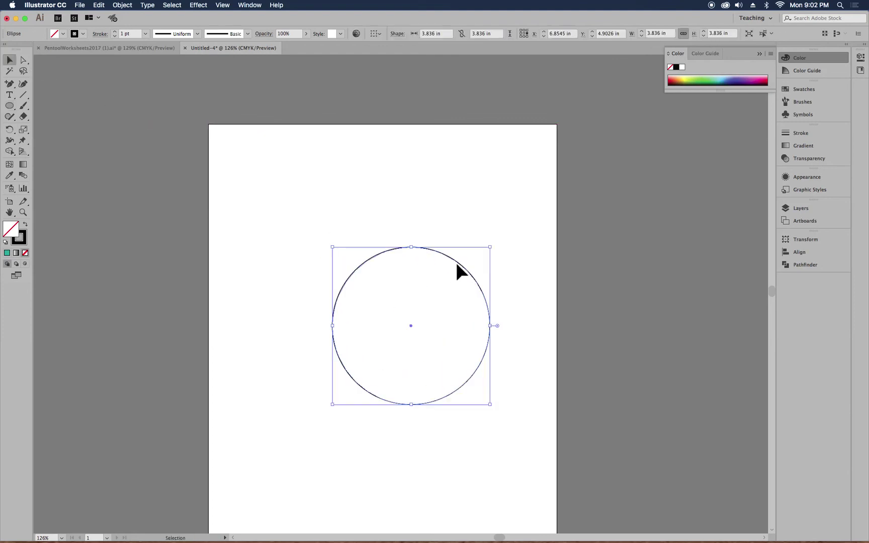
Step: Move the circle up and left on the artboard and convert its four smooth anchor points to corners to form a diamond
{"action": "left_click_drag", "start_coordinate": [457, 267], "coordinate": [421, 237]}
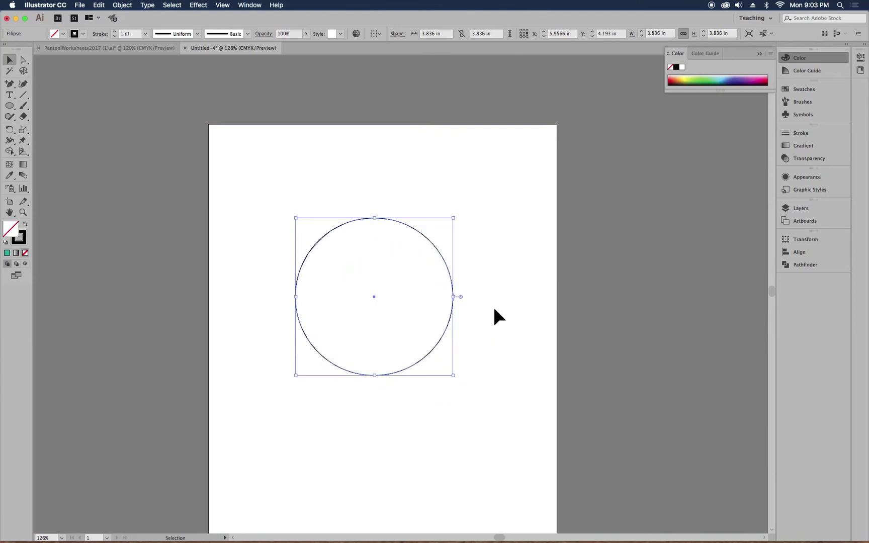
{"action": "left_click", "coordinate": [14, 86]}
{"action": "left_click", "coordinate": [48, 84]}
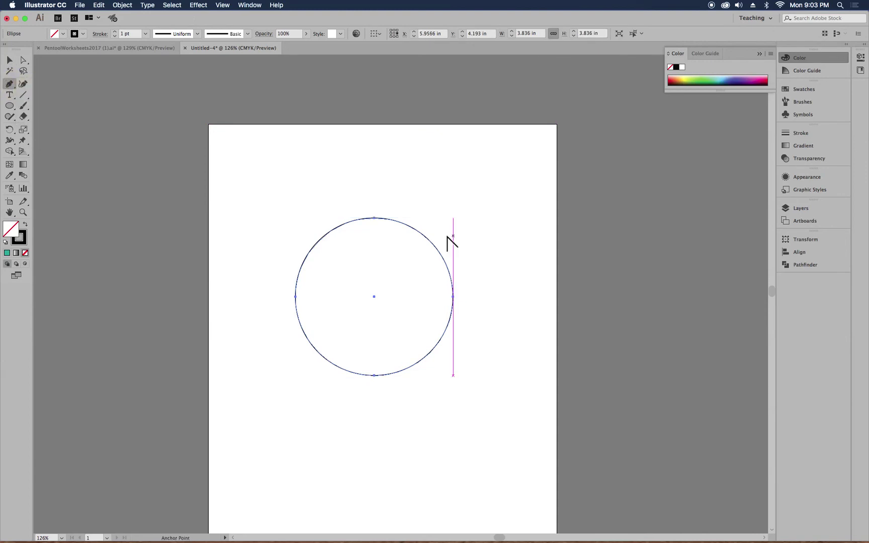
{"action": "left_click", "coordinate": [373, 218], "text": "super"}
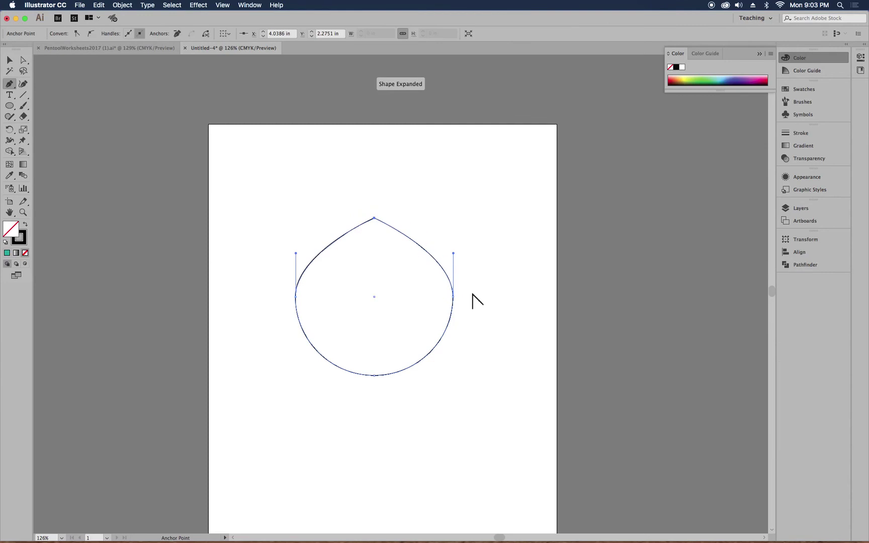
{"action": "left_click", "coordinate": [453, 297], "text": "alt"}
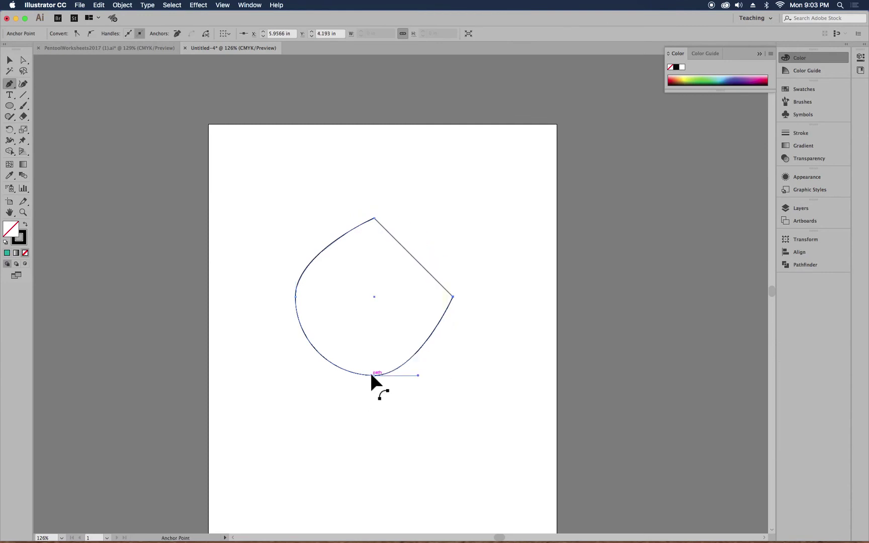
{"action": "left_click", "coordinate": [374, 375], "text": "alt"}
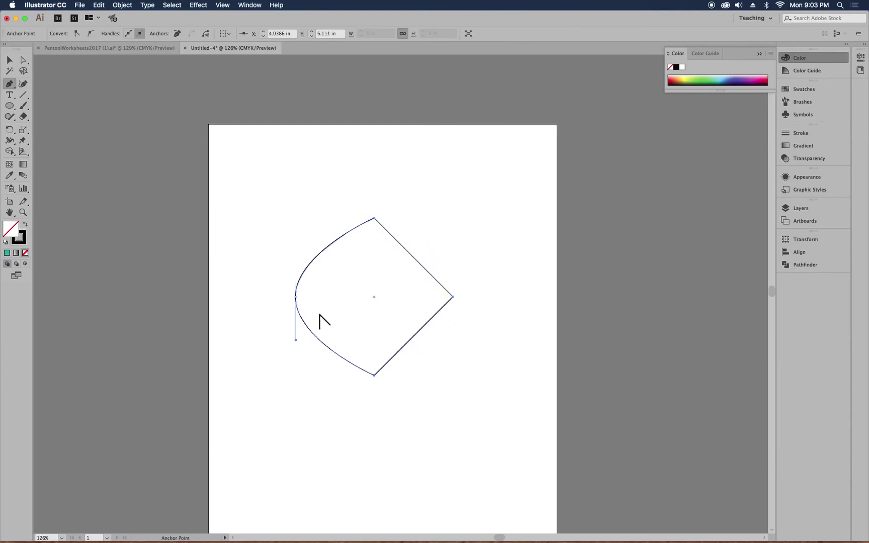
{"action": "left_click", "coordinate": [296, 296], "text": "alt"}
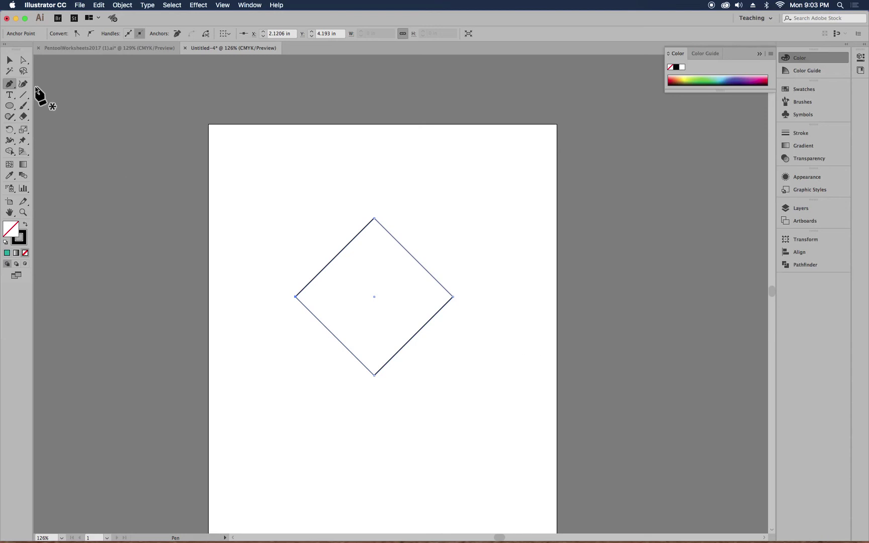
Step: Undo the last corner-point conversion and delete the whole practice shape from the artboard
{"action": "key", "text": "super+z"}
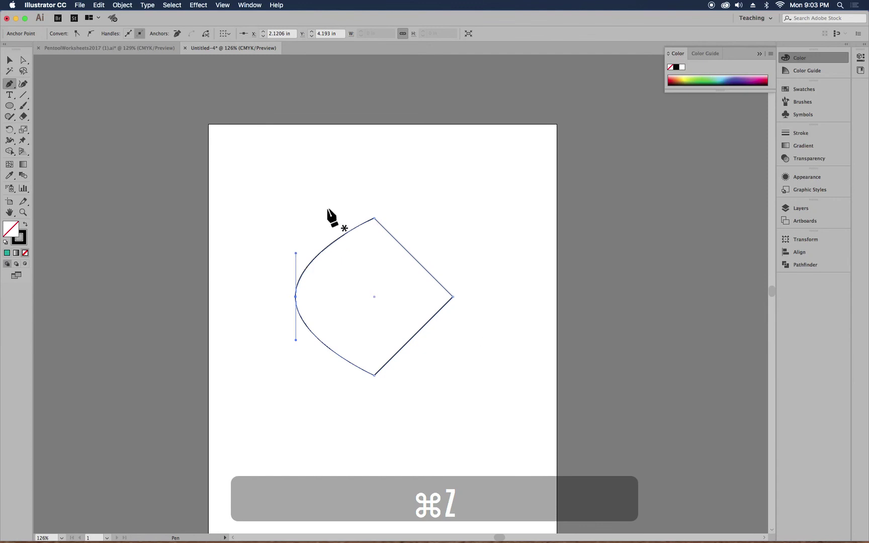
{"action": "left_click", "coordinate": [10, 60]}
{"action": "key", "text": "BackSpace"}
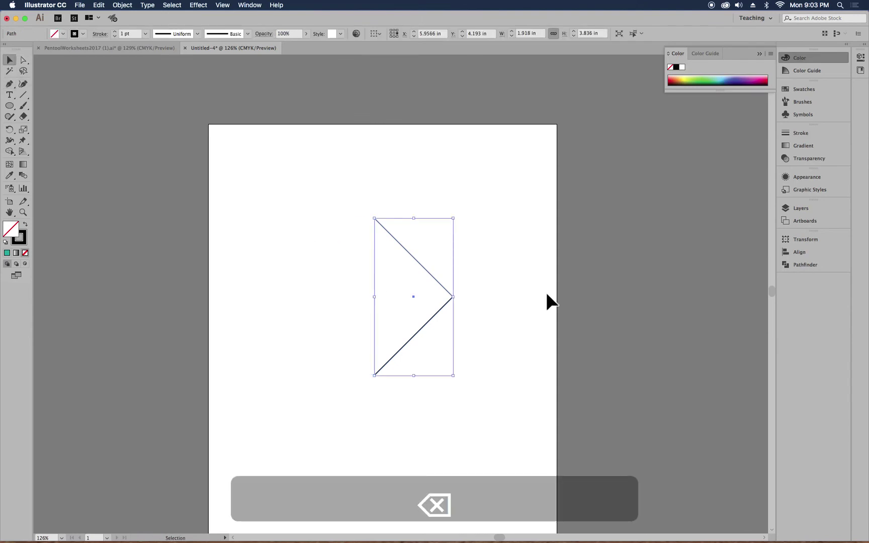
{"action": "key", "text": "BackSpace"}
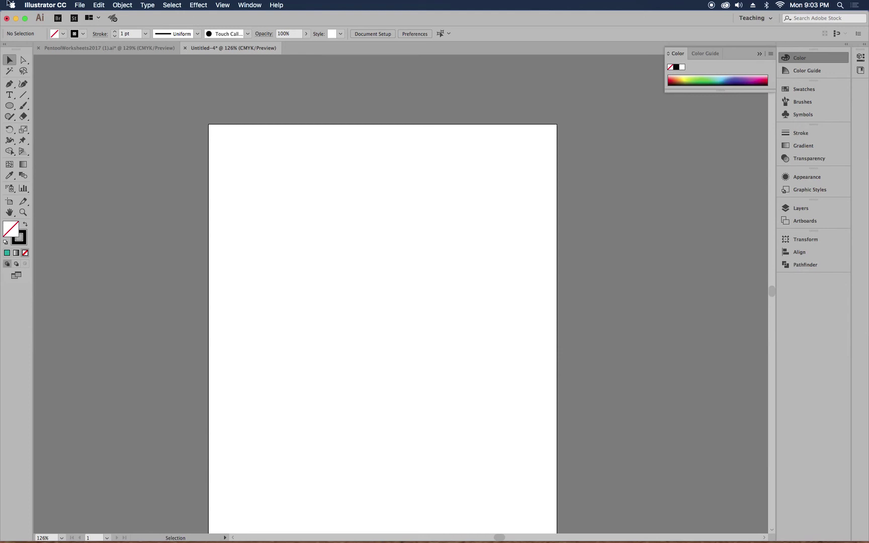
{"action": "left_click", "coordinate": [76, 6]}
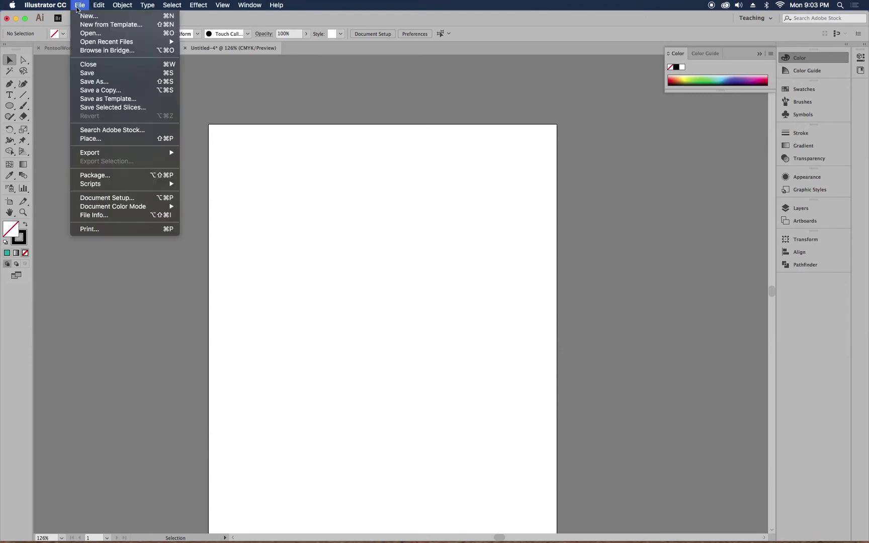
{"action": "left_click", "coordinate": [111, 139]}
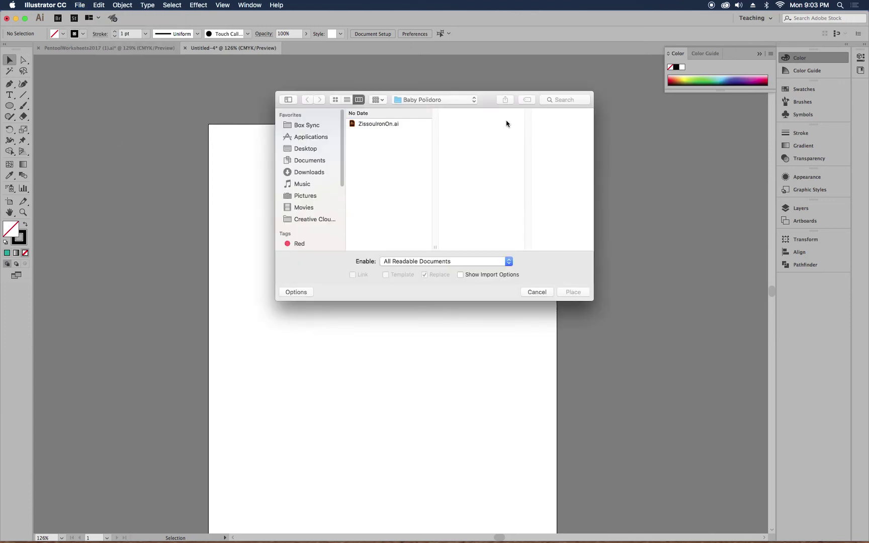
{"action": "left_click", "coordinate": [572, 100]}
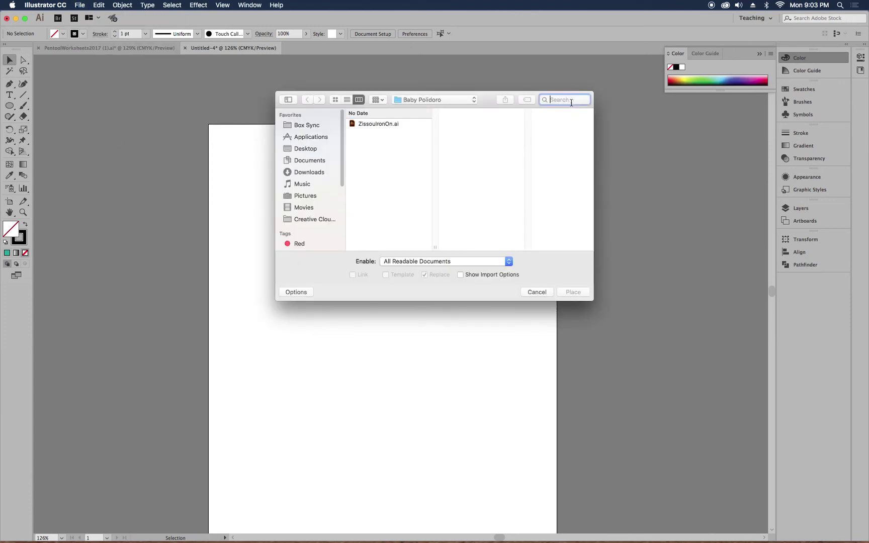
{"action": "type", "text": "unicor"}
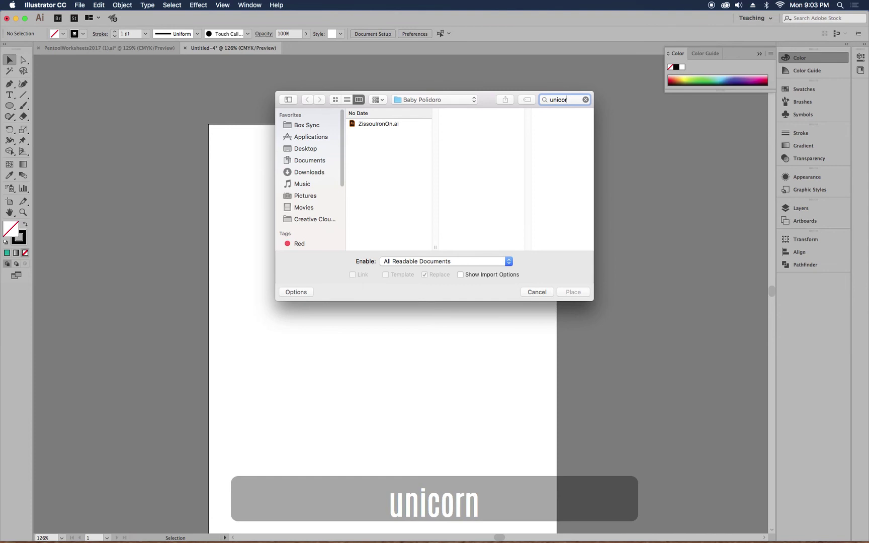
{"action": "type", "text": "n"}
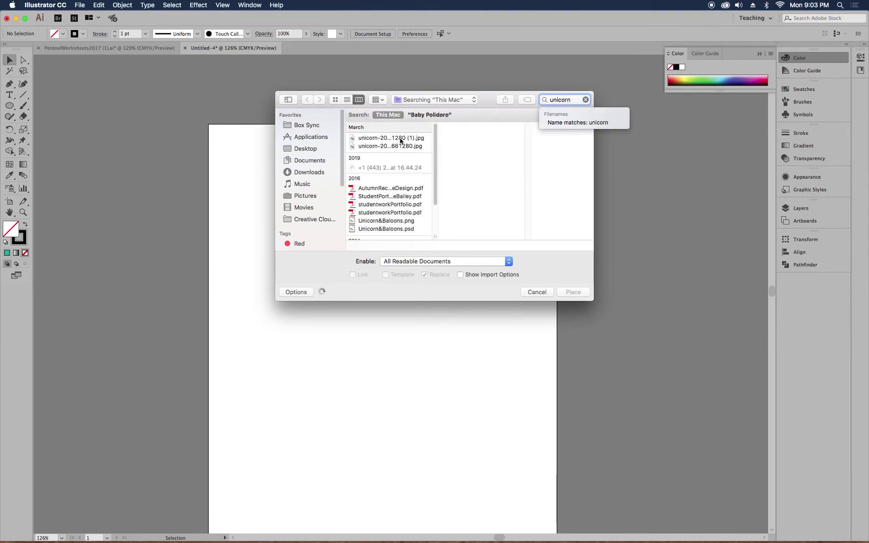
{"action": "left_click", "coordinate": [401, 140]}
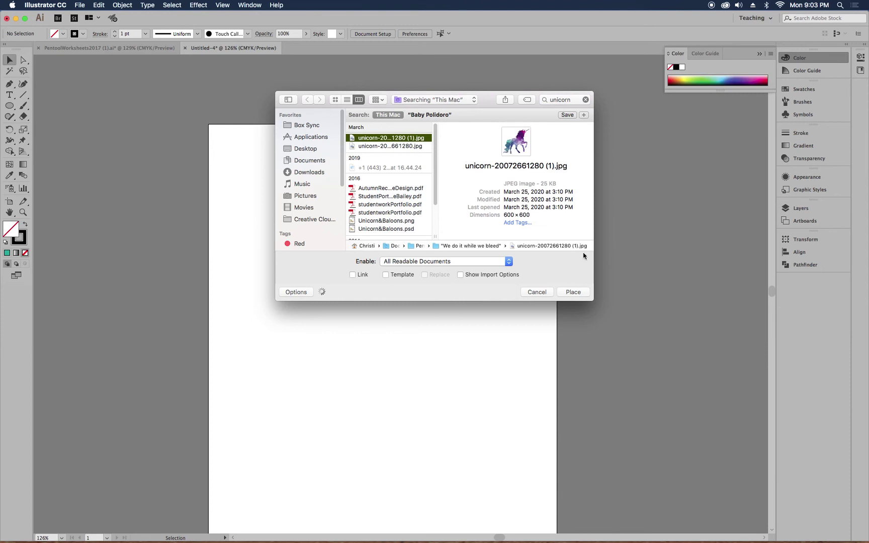
{"action": "left_click", "coordinate": [574, 292]}
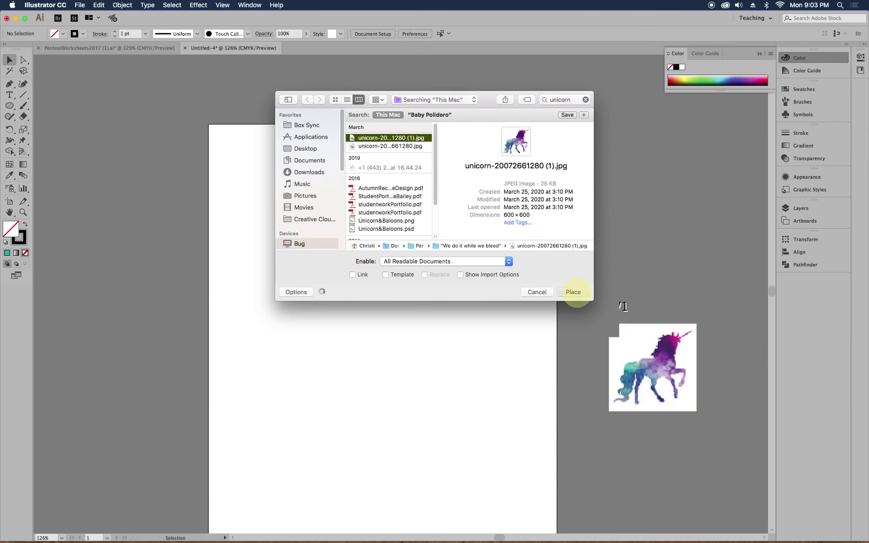
{"action": "left_click_drag", "start_coordinate": [265, 191], "coordinate": [511, 489]}
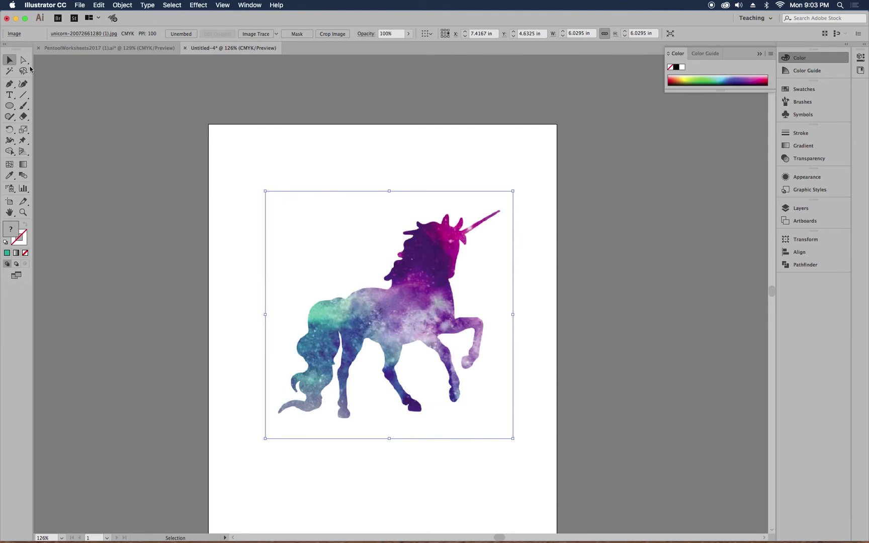
{"action": "key", "text": "super+shift+a"}
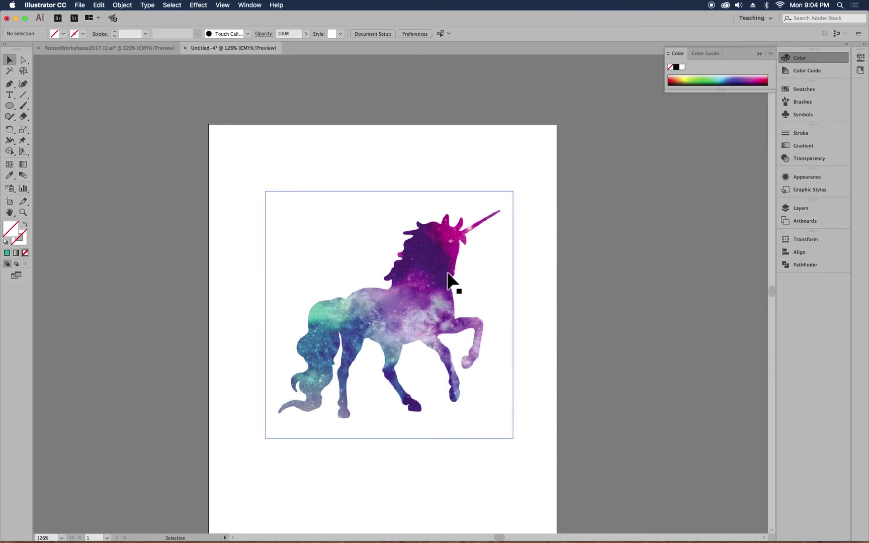
Step: Examine the unicorn's outline at several magnifications and bring the whole artboard back into view
{"action": "key", "text": "a"}
{"action": "key", "text": "super+equal"}
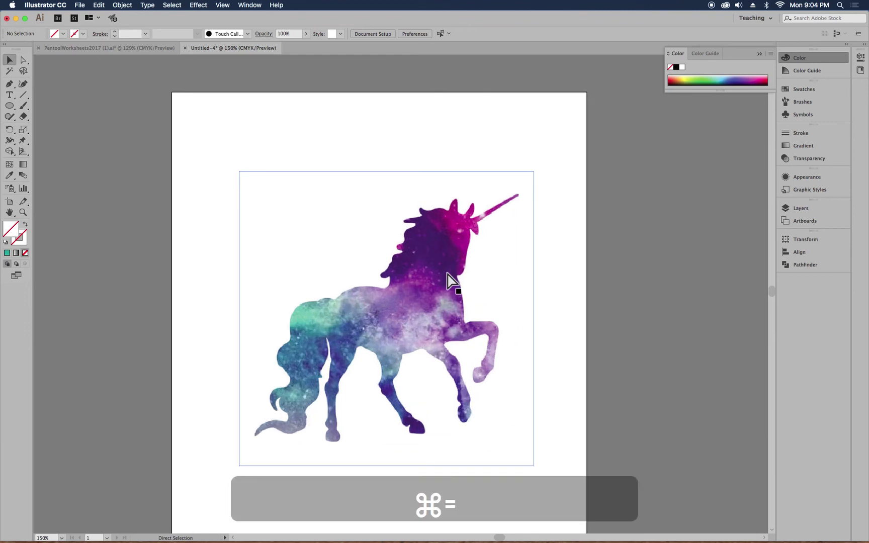
{"action": "key", "text": "super+equal"}
{"action": "key", "text": "super+equal"}
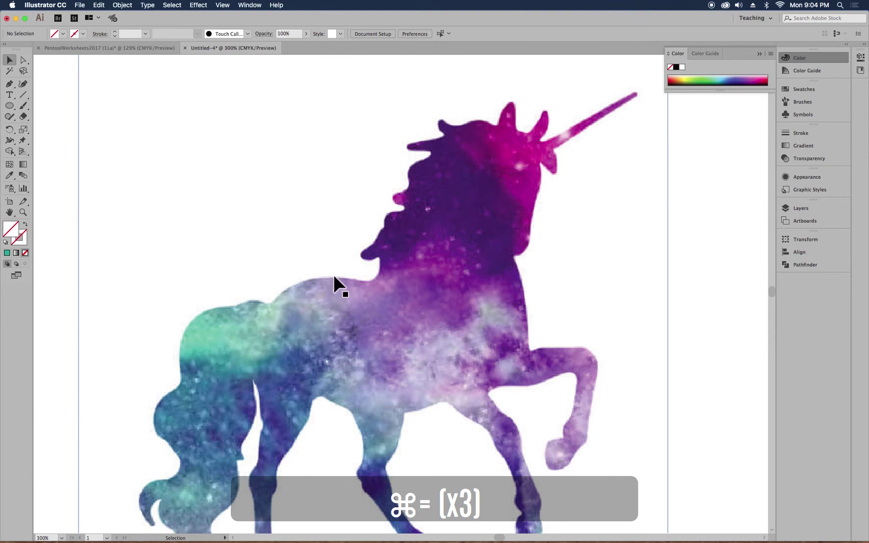
{"action": "key", "text": "p"}
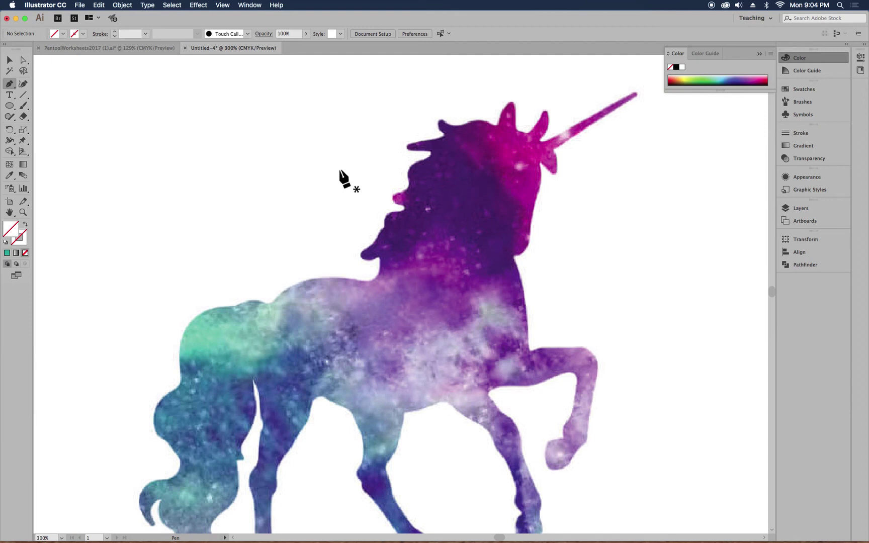
{"action": "key", "text": "super+equal"}
{"action": "key", "text": "super+equal"}
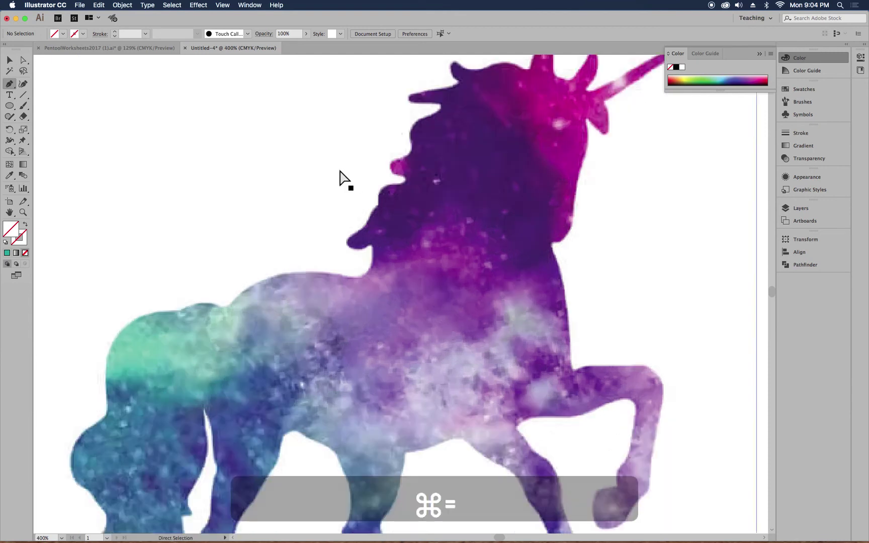
{"action": "key", "text": "super"}
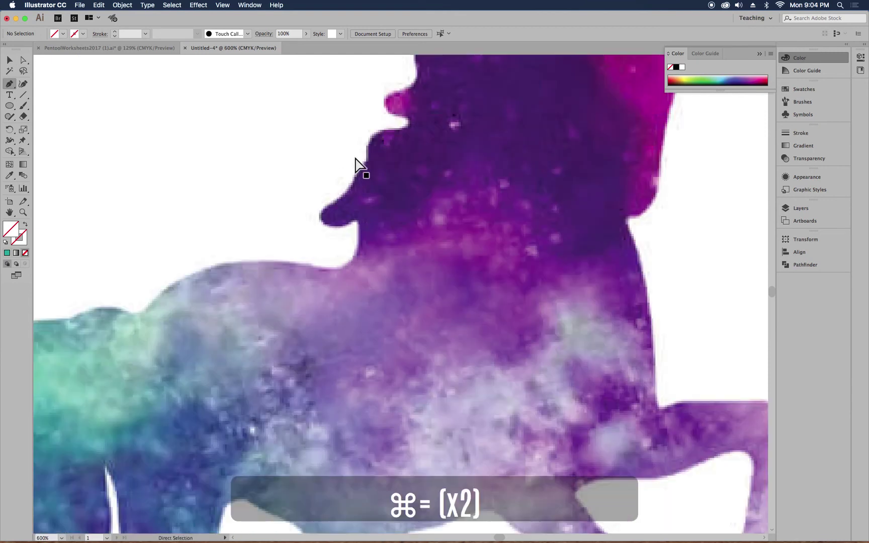
{"action": "key", "text": "super+minus"}
{"action": "key", "text": "super+minus"}
{"action": "key", "text": "super+minus"}
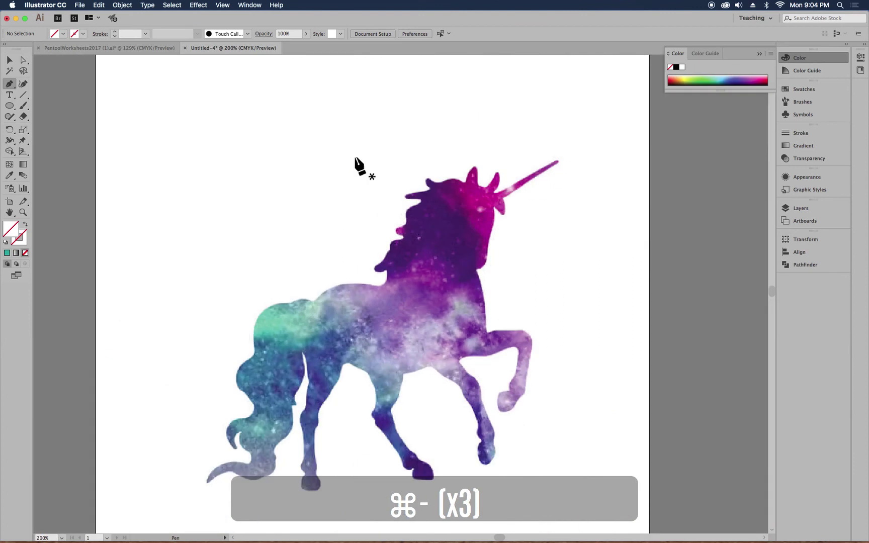
{"action": "key", "text": "super"}
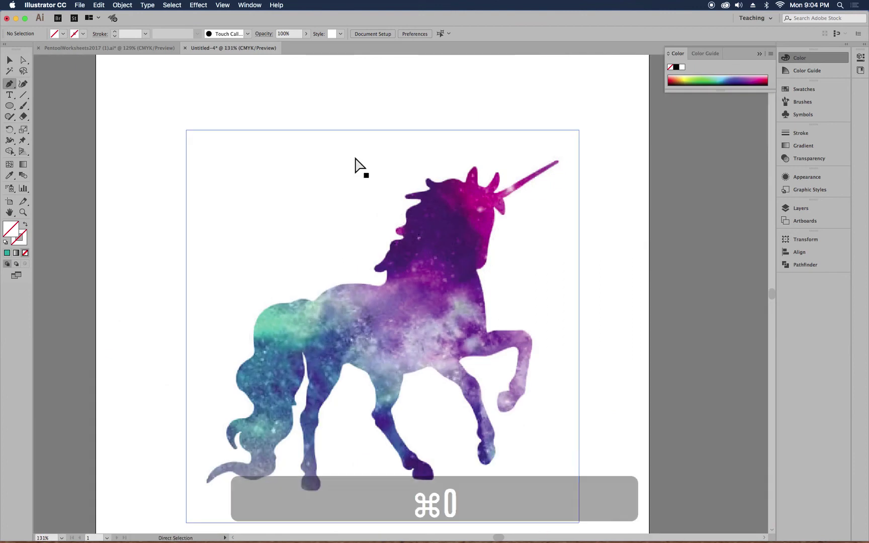
{"action": "key", "text": "super+0"}
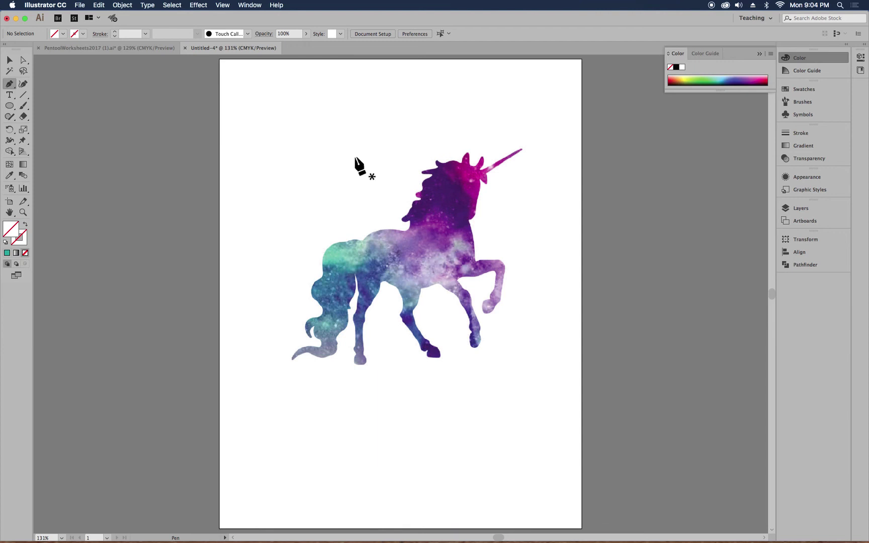
Step: Trace the front of the unicorn's face with the Pen tool, from just below the ear down to the chin
{"action": "key", "text": "super+equal"}
{"action": "key", "text": "super+equal"}
{"action": "key", "text": "super+equal"}
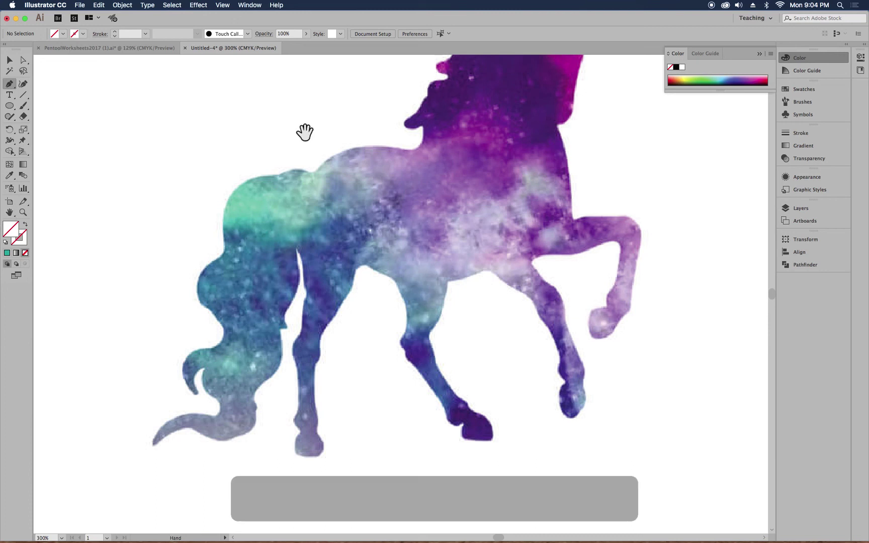
{"action": "left_click_drag", "start_coordinate": [521, 188], "coordinate": [391, 318]}
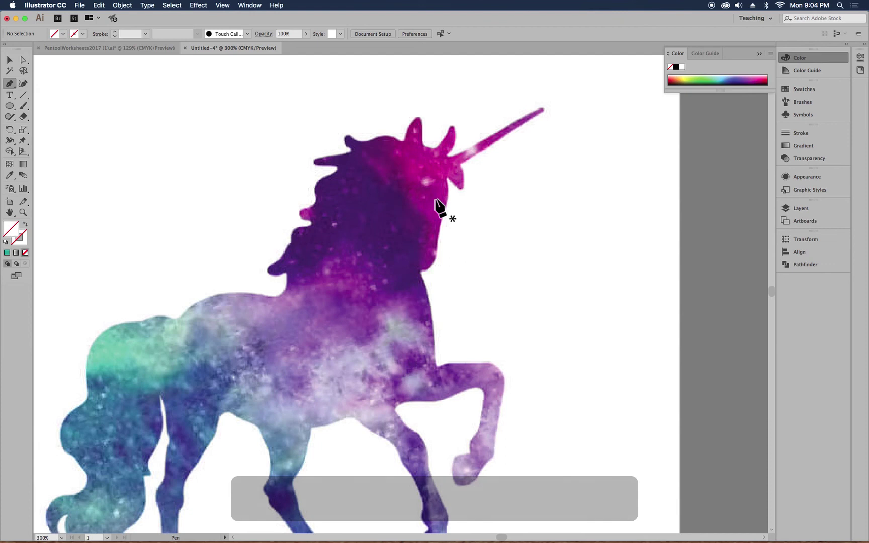
{"action": "key", "text": "a"}
{"action": "key", "text": "super+equal"}
{"action": "key", "text": "super+equal"}
{"action": "key", "text": "super+equal"}
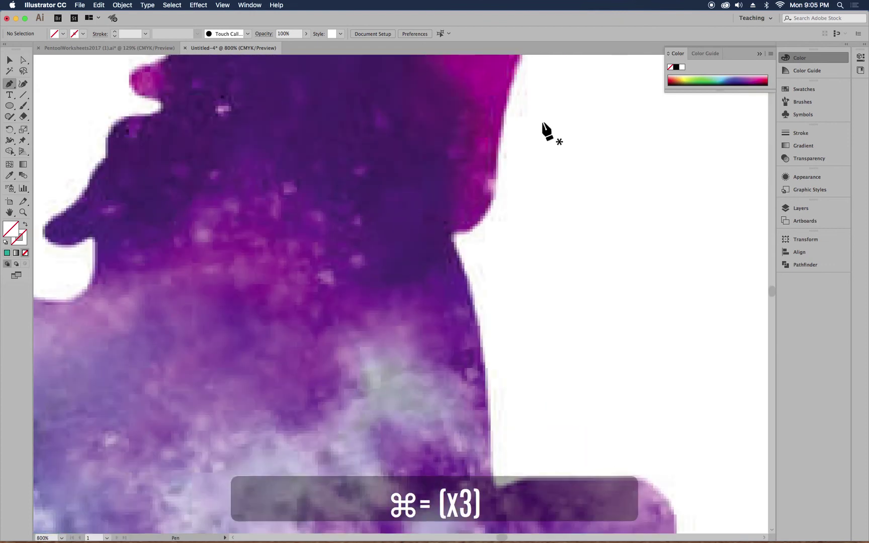
{"action": "left_click_drag", "start_coordinate": [477, 117], "coordinate": [378, 102]}
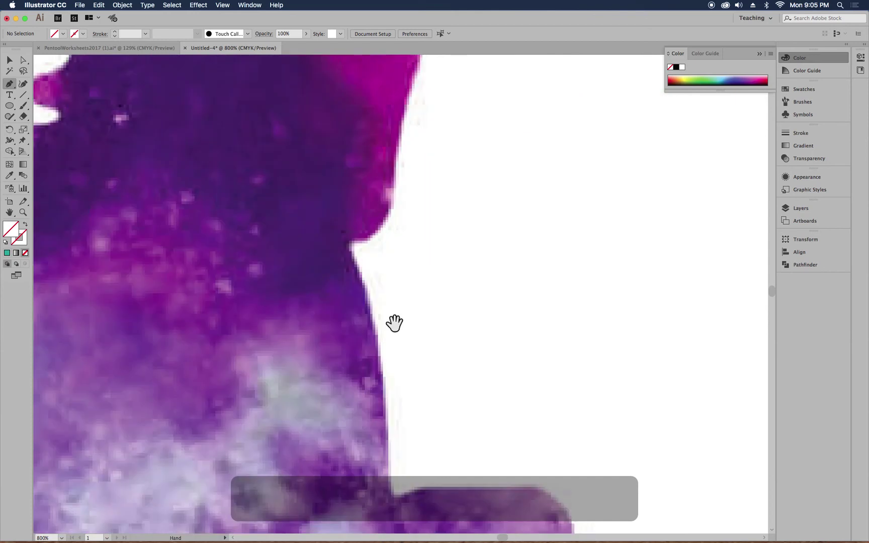
{"action": "left_click_drag", "start_coordinate": [394, 322], "coordinate": [388, 217]}
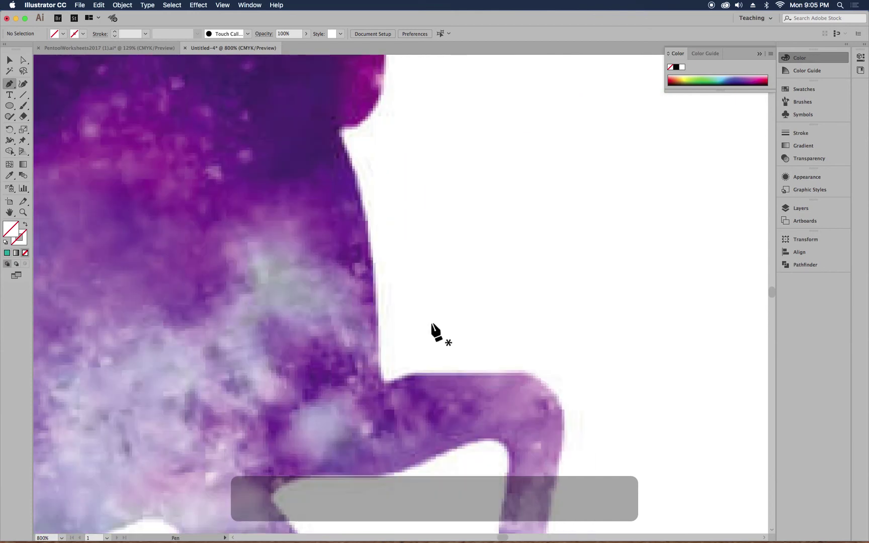
{"action": "left_click_drag", "start_coordinate": [453, 270], "coordinate": [463, 366]}
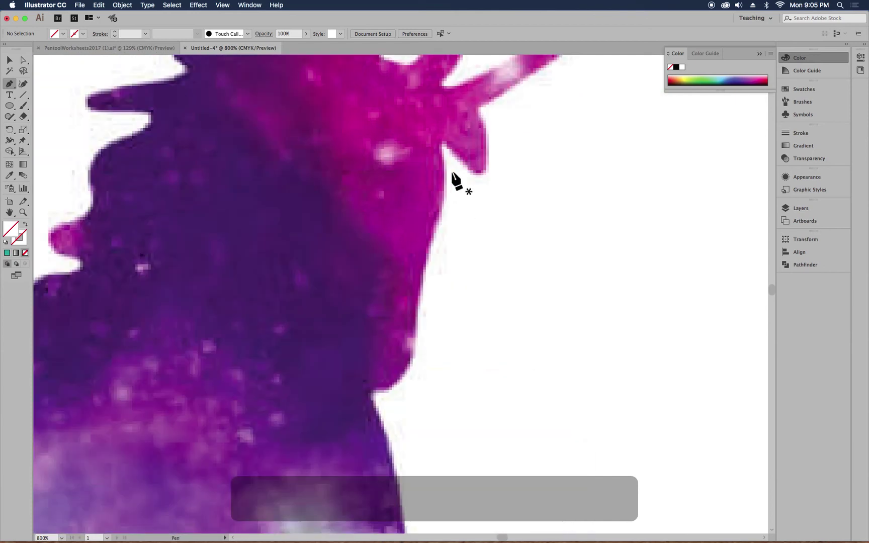
{"action": "left_click", "coordinate": [439, 145]}
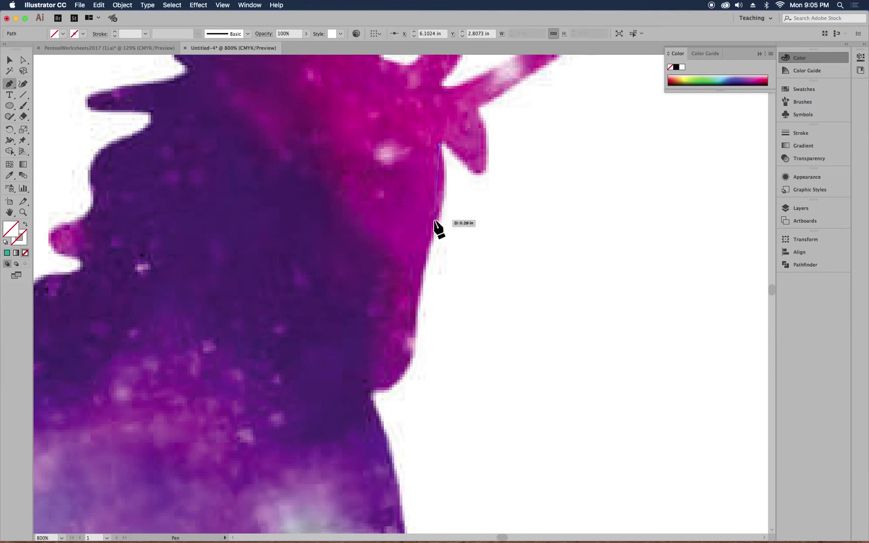
{"action": "left_click_drag", "start_coordinate": [434, 226], "coordinate": [415, 275]}
{"action": "left_click_drag", "start_coordinate": [414, 328], "coordinate": [394, 265]}
{"action": "left_click", "coordinate": [375, 392], "text": "super"}
Step: Continue the Pen tool path from the chin down the chest and along the top edge of the raised foreleg
{"action": "key", "text": "space"}
{"action": "left_click_drag", "start_coordinate": [388, 323], "coordinate": [395, 379]}
{"action": "left_click_drag", "start_coordinate": [390, 432], "coordinate": [427, 427]}
{"action": "left_click", "coordinate": [424, 441], "text": "super"}
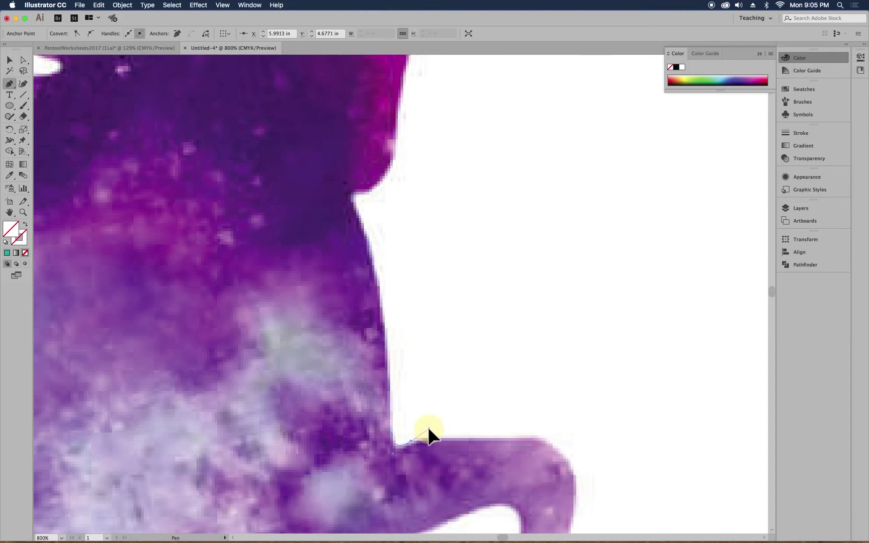
{"action": "left_click", "coordinate": [524, 437]}
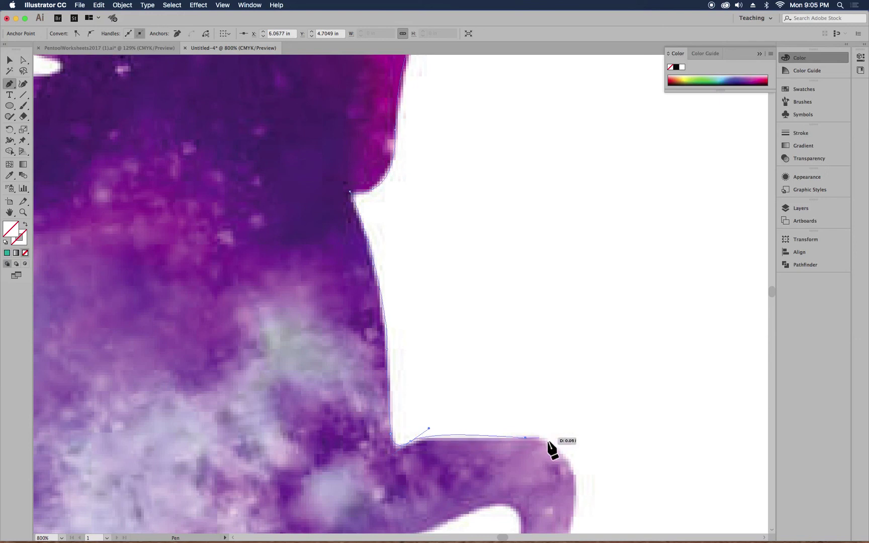
Step: Trace around the knee and down the front of the raised foreleg to just above the hoof with straight segments
{"action": "left_click", "coordinate": [573, 467]}
{"action": "left_click_drag", "start_coordinate": [558, 509], "coordinate": [492, 271]}
{"action": "left_click", "coordinate": [489, 377]}
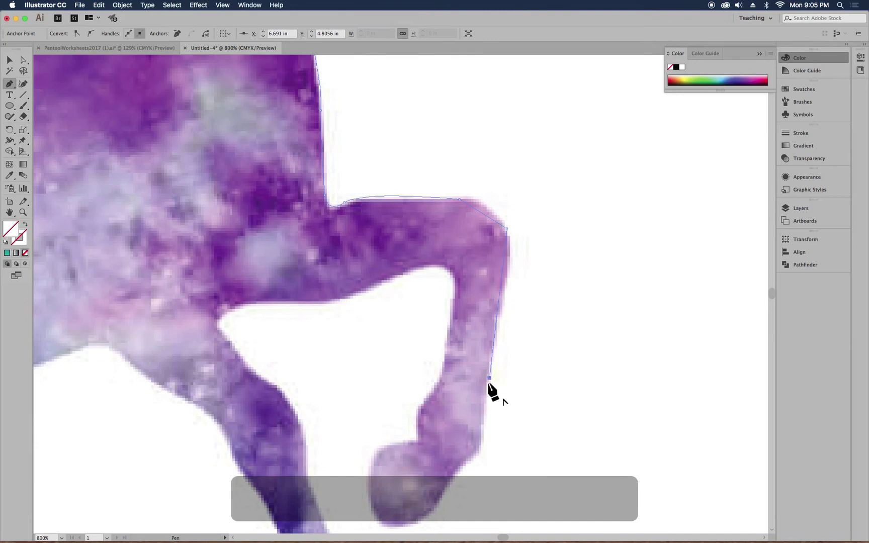
{"action": "left_click", "coordinate": [475, 446]}
{"action": "left_click", "coordinate": [450, 470]}
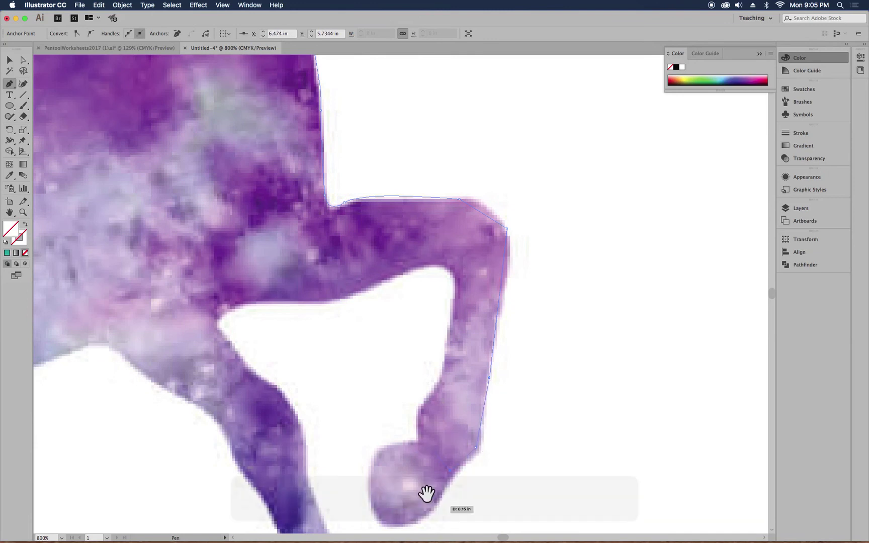
Step: Trace the curved outline of the raised hoof up to its upper back corner, keeping that last anchor smooth
{"action": "left_click_drag", "start_coordinate": [426, 492], "coordinate": [428, 360]}
{"action": "left_click", "coordinate": [409, 387], "text": "super"}
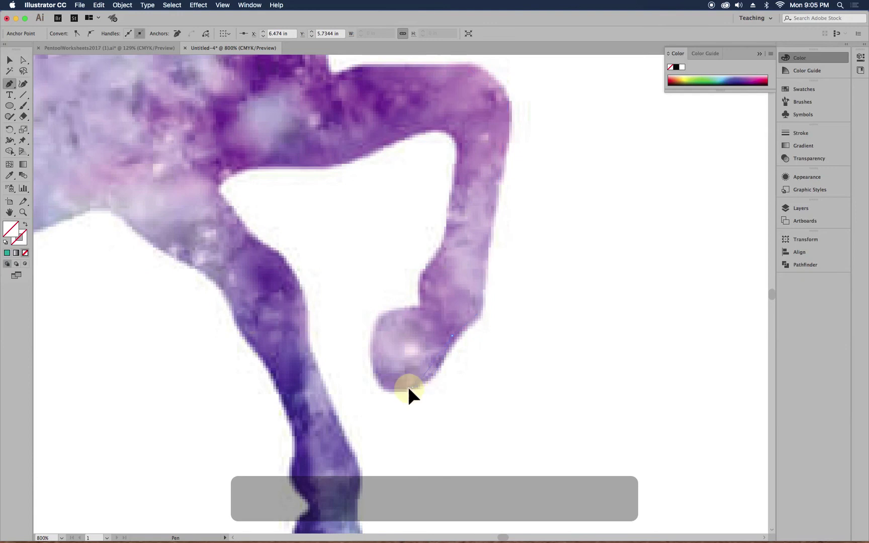
{"action": "left_click", "coordinate": [380, 396]}
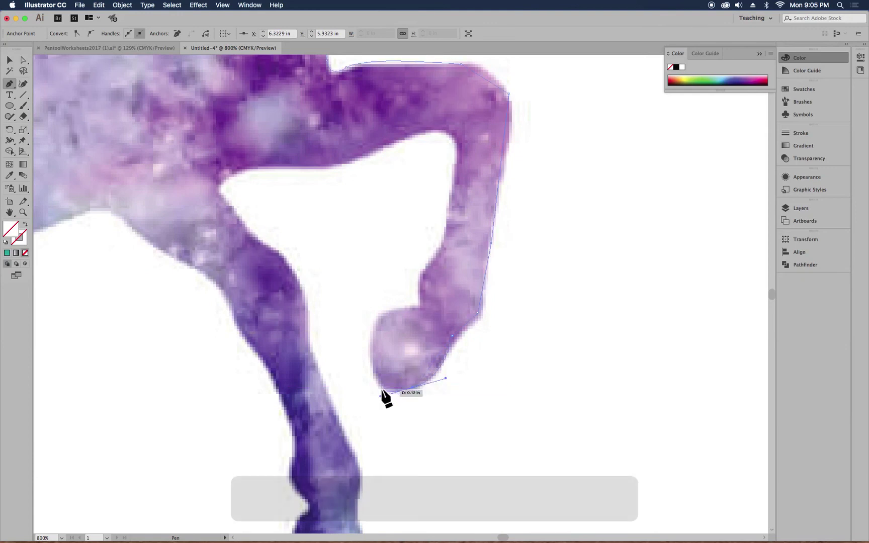
{"action": "left_click_drag", "start_coordinate": [380, 396], "coordinate": [381, 319]}
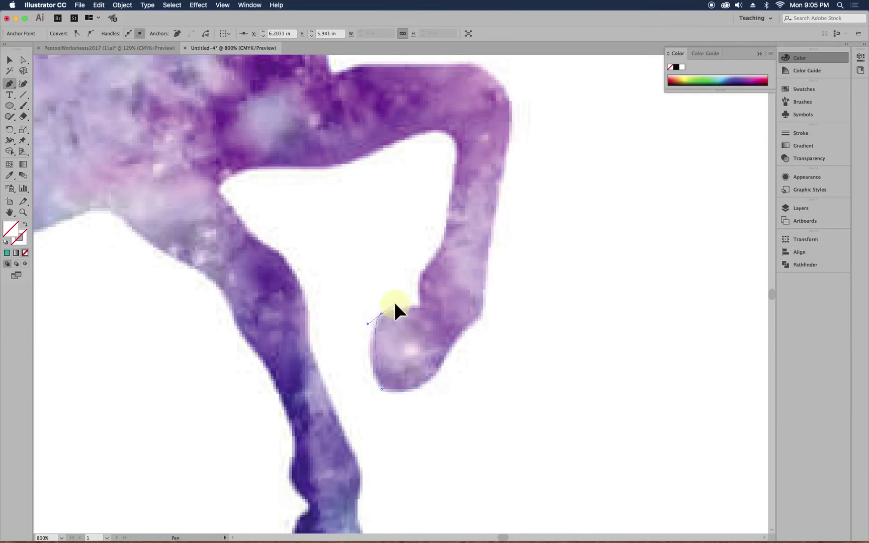
{"action": "left_click_drag", "start_coordinate": [406, 290], "coordinate": [400, 290]}
{"action": "left_click", "coordinate": [383, 316]}
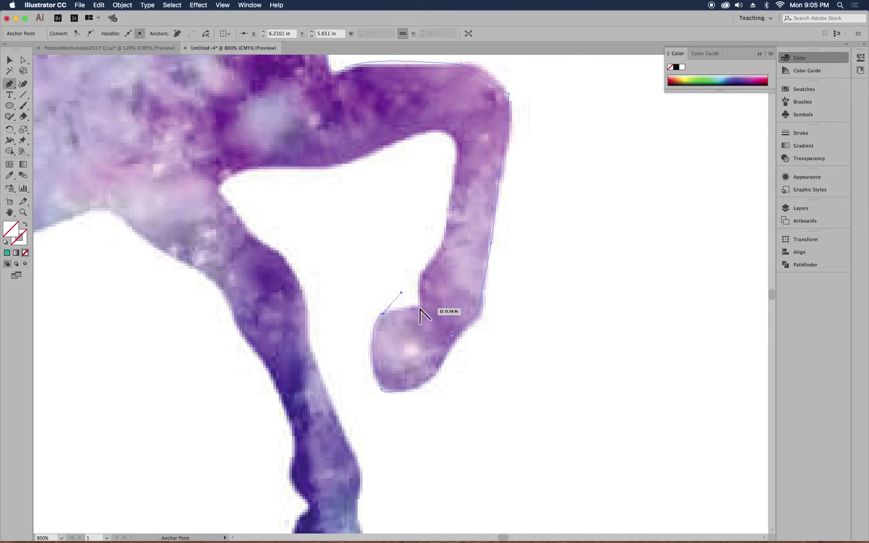
{"action": "key", "text": "alt+z"}
{"action": "key", "text": "super+z"}
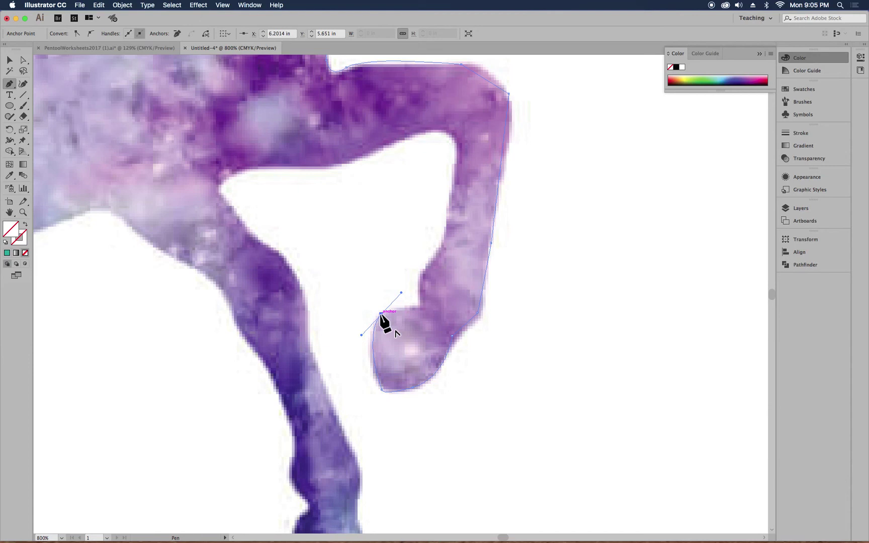
Step: Trace the back of the raised foreleg from the hoof up around the inner bend of the knee
{"action": "left_click_drag", "start_coordinate": [415, 308], "coordinate": [419, 269]}
{"action": "left_click_drag", "start_coordinate": [421, 270], "coordinate": [444, 233]}
{"action": "left_click_drag", "start_coordinate": [454, 160], "coordinate": [393, 135]}
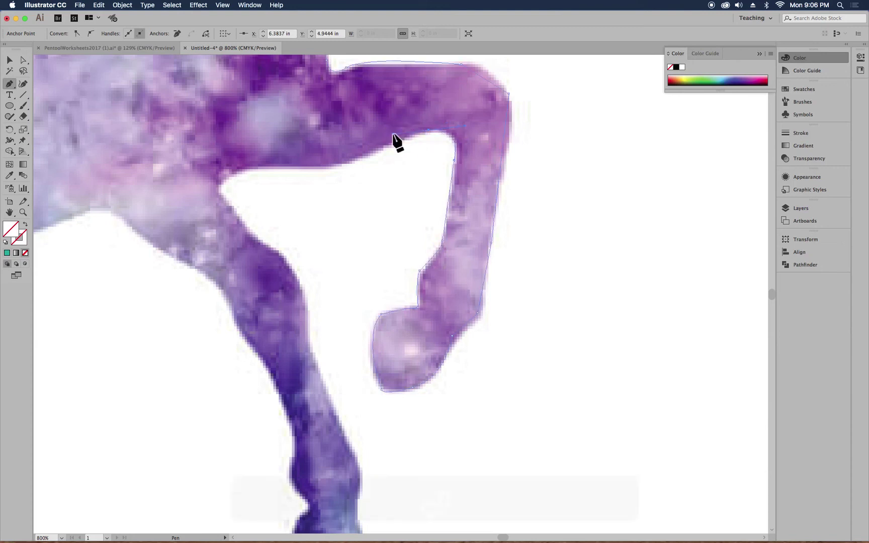
Step: Finish the open path and give it a black stroke with no fill
{"action": "key", "text": "Return"}
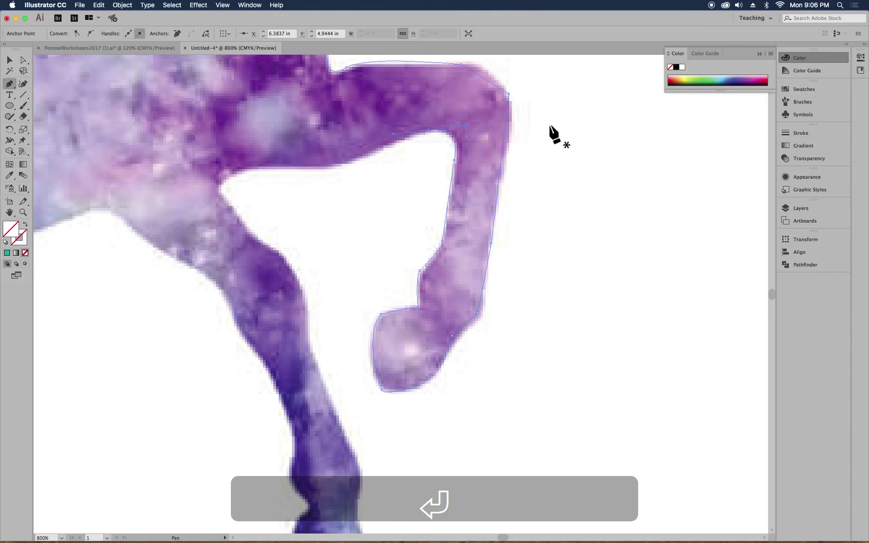
{"action": "key", "text": "v"}
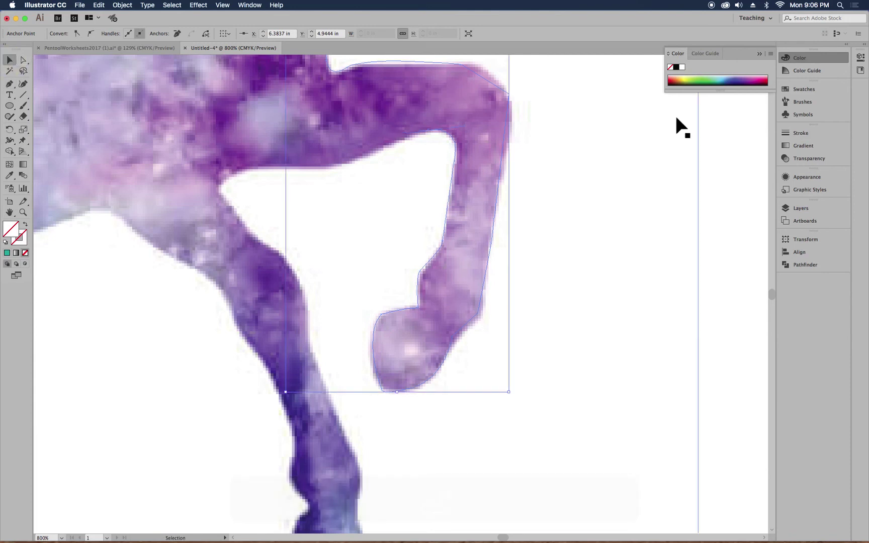
{"action": "left_click", "coordinate": [675, 67]}
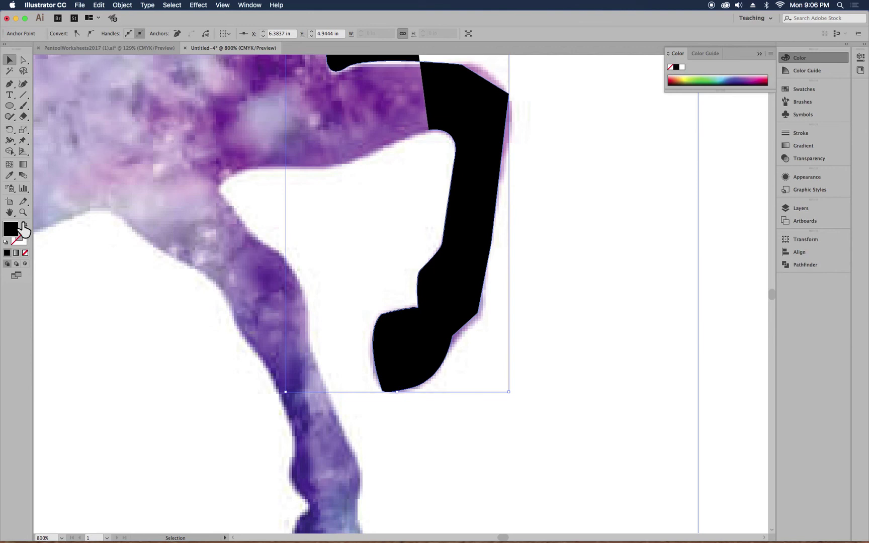
{"action": "left_click", "coordinate": [25, 225]}
Step: Try stroke weights of 3 pt and 2 pt on the traced path and set it back to 1 pt
{"action": "left_click", "coordinate": [789, 132]}
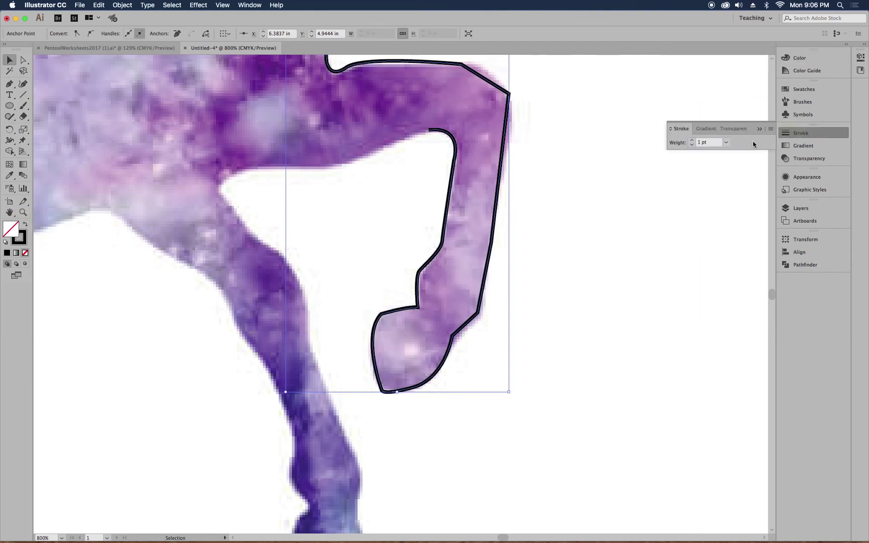
{"action": "left_click", "coordinate": [691, 141]}
{"action": "left_click", "coordinate": [691, 141]}
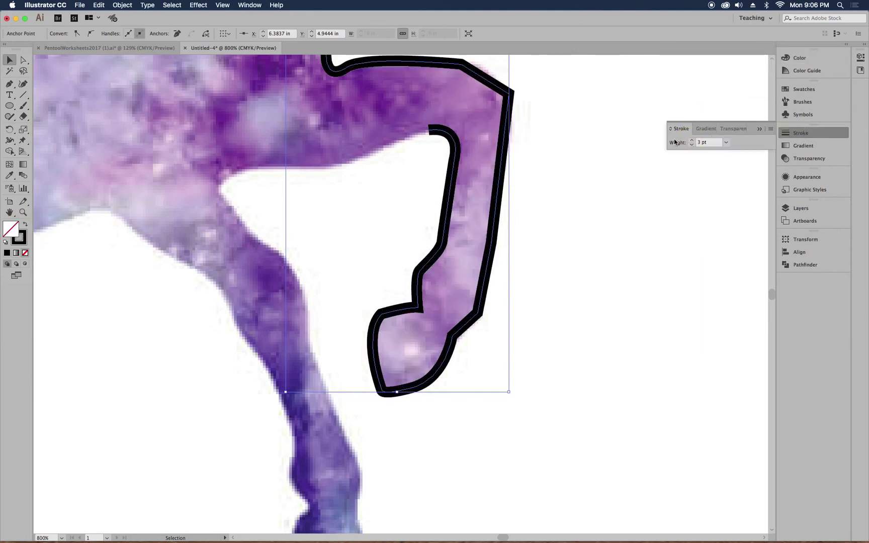
{"action": "left_click", "coordinate": [691, 145]}
{"action": "left_click", "coordinate": [691, 144]}
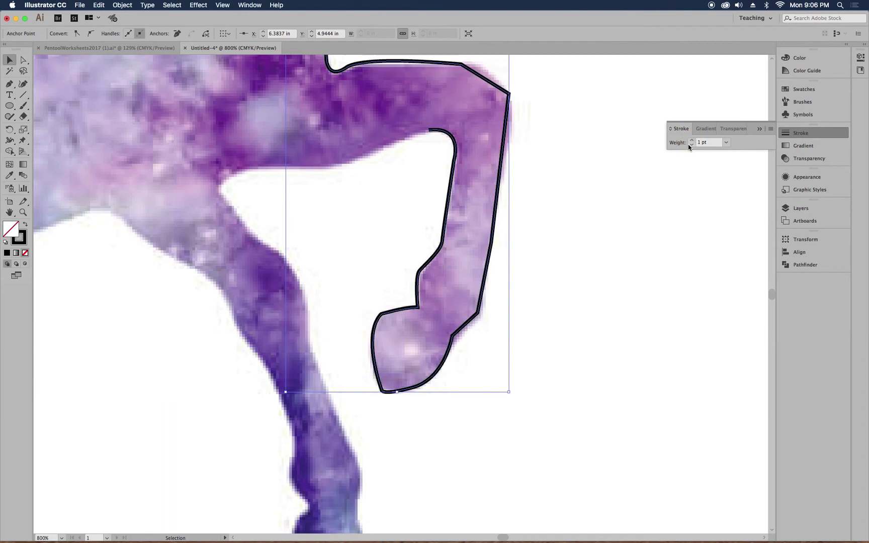
{"action": "left_click", "coordinate": [690, 142]}
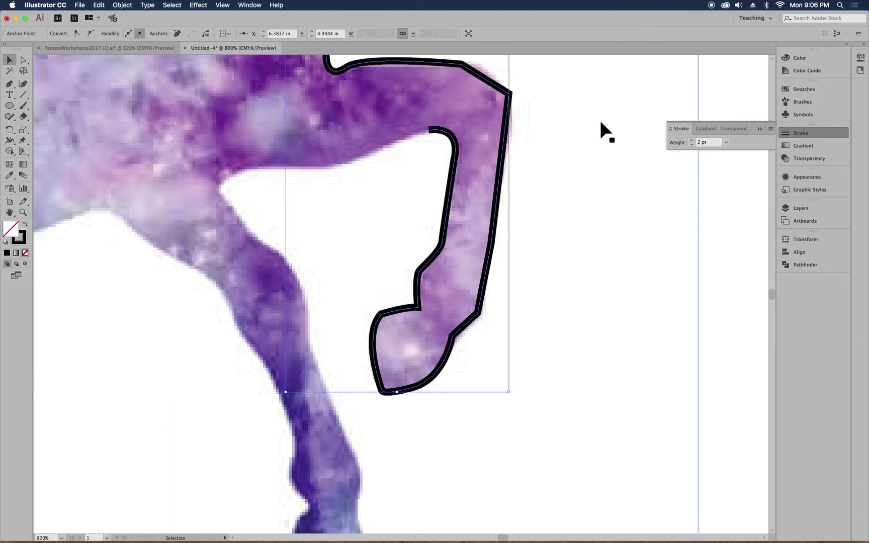
{"action": "key", "text": "space"}
{"action": "left_click_drag", "start_coordinate": [539, 129], "coordinate": [507, 186]}
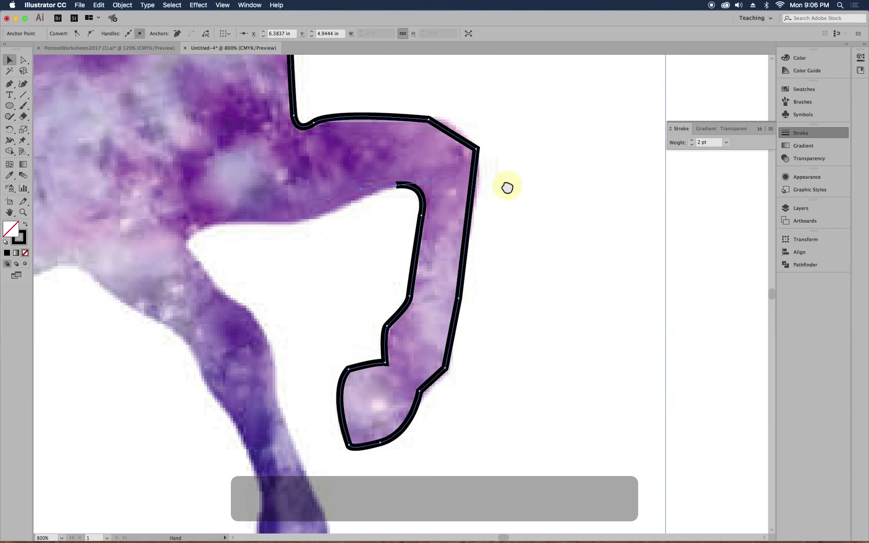
{"action": "left_click", "coordinate": [691, 146]}
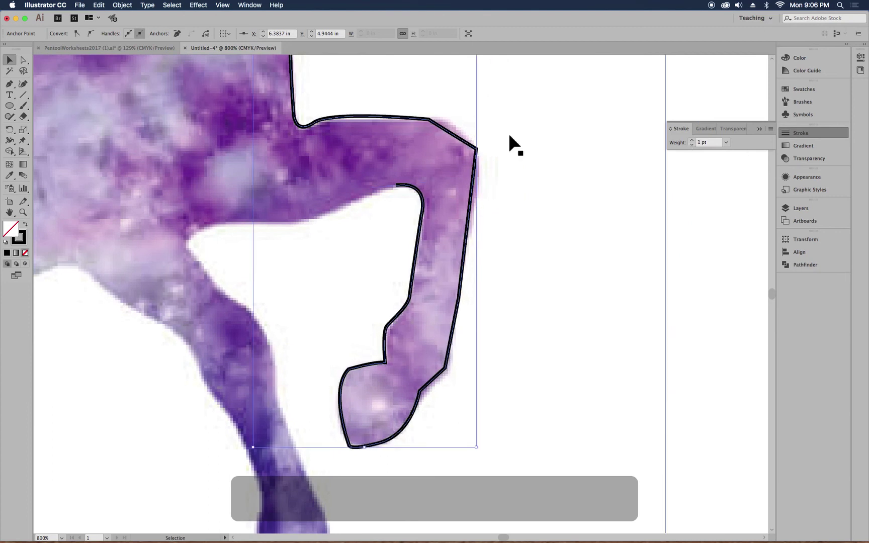
Step: Round the front of the knee with the Curvature tool by adding and smoothing anchors along the silhouette
{"action": "left_click", "coordinate": [22, 84]}
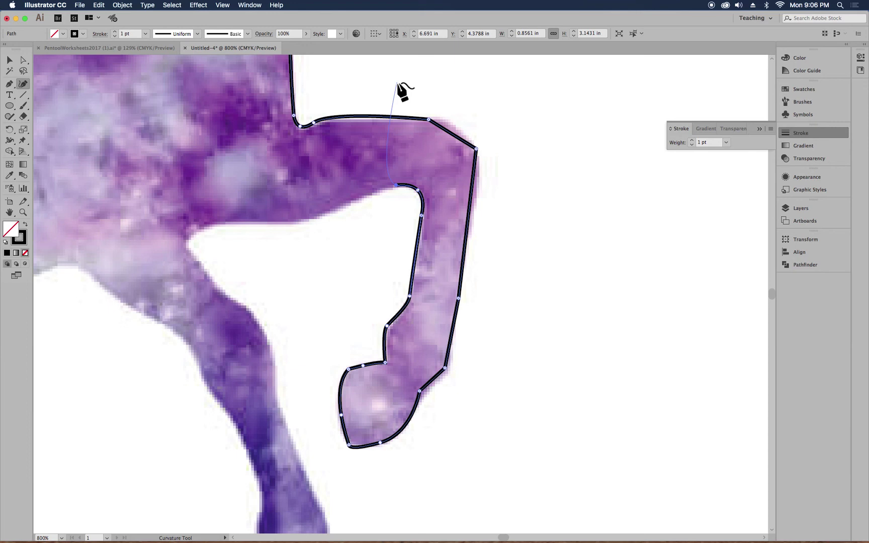
{"action": "left_click", "coordinate": [451, 132]}
{"action": "left_click_drag", "start_coordinate": [452, 134], "coordinate": [457, 129]}
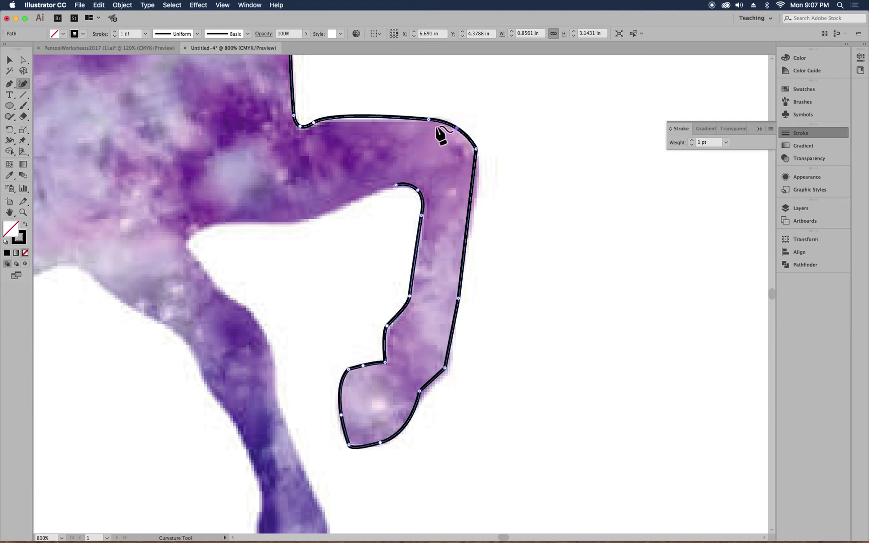
{"action": "double_click", "coordinate": [475, 149]}
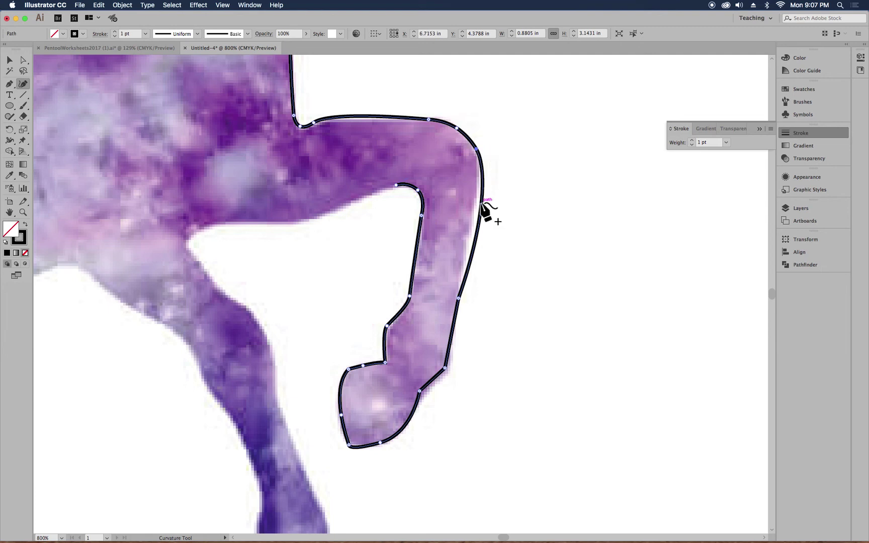
{"action": "left_click_drag", "start_coordinate": [481, 202], "coordinate": [474, 202]}
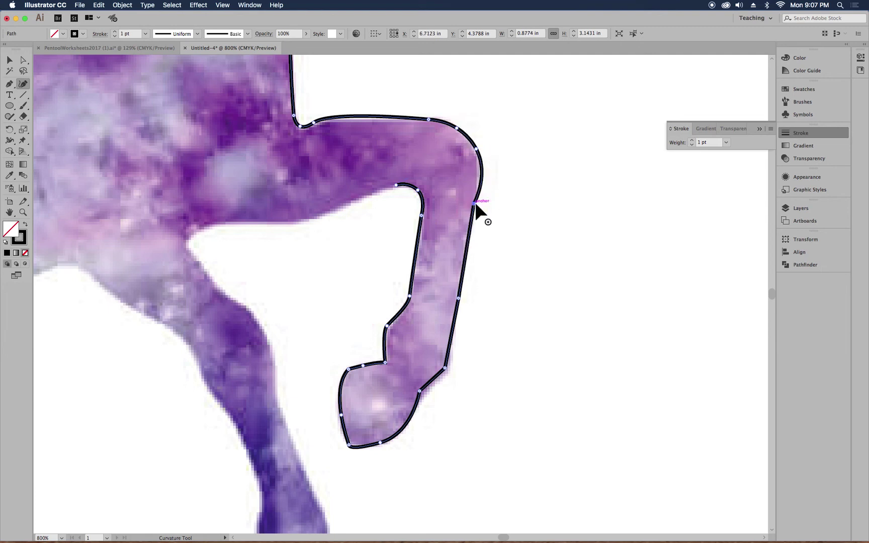
Step: Move the anchor halfway down the front of the lower leg inward and back out onto the silhouette's edge
{"action": "left_click", "coordinate": [447, 295]}
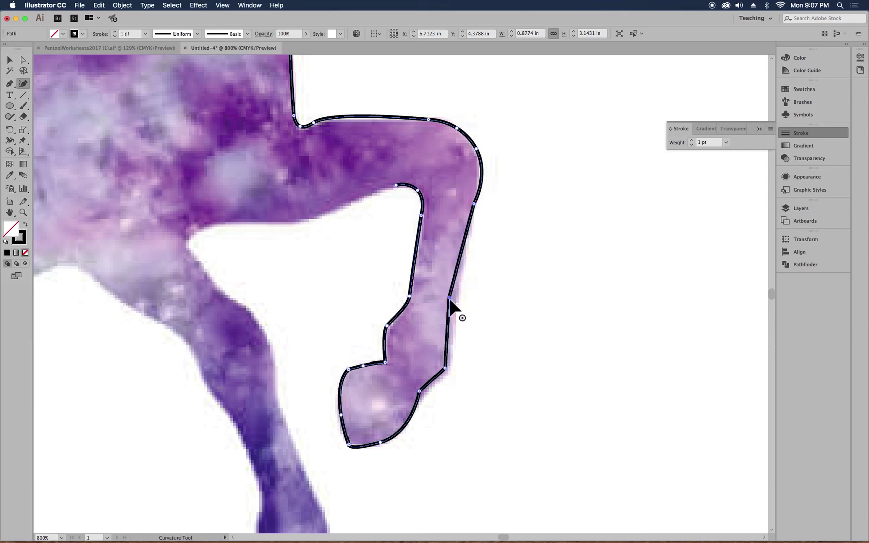
{"action": "left_click_drag", "start_coordinate": [449, 296], "coordinate": [420, 291]}
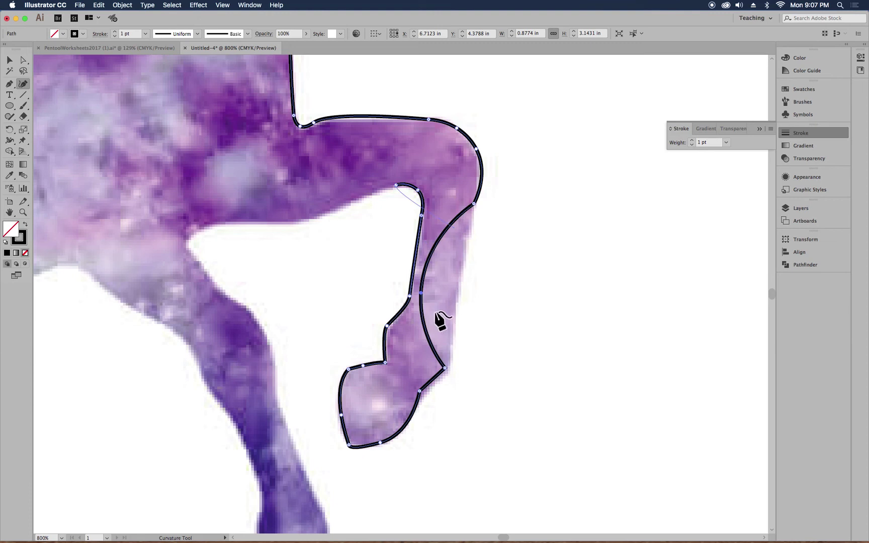
{"action": "left_click_drag", "start_coordinate": [422, 292], "coordinate": [453, 296]}
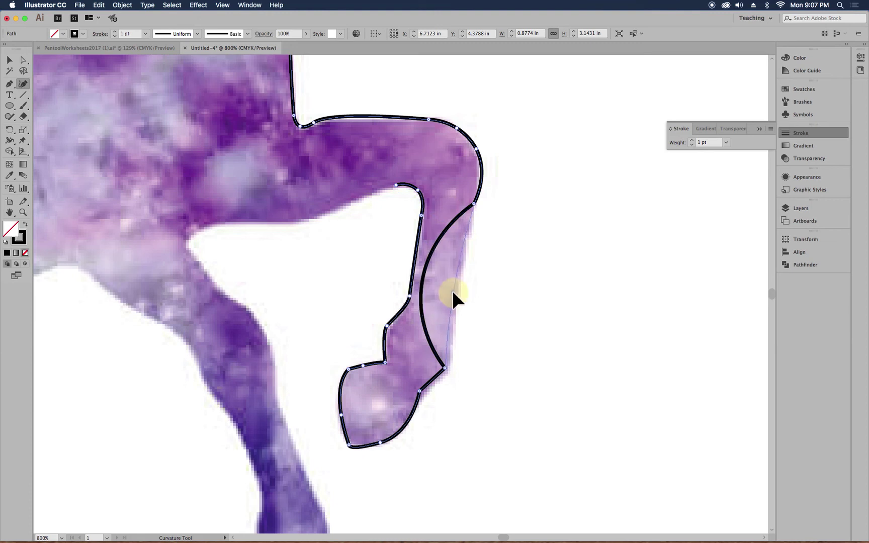
{"action": "left_click_drag", "start_coordinate": [453, 293], "coordinate": [454, 291]}
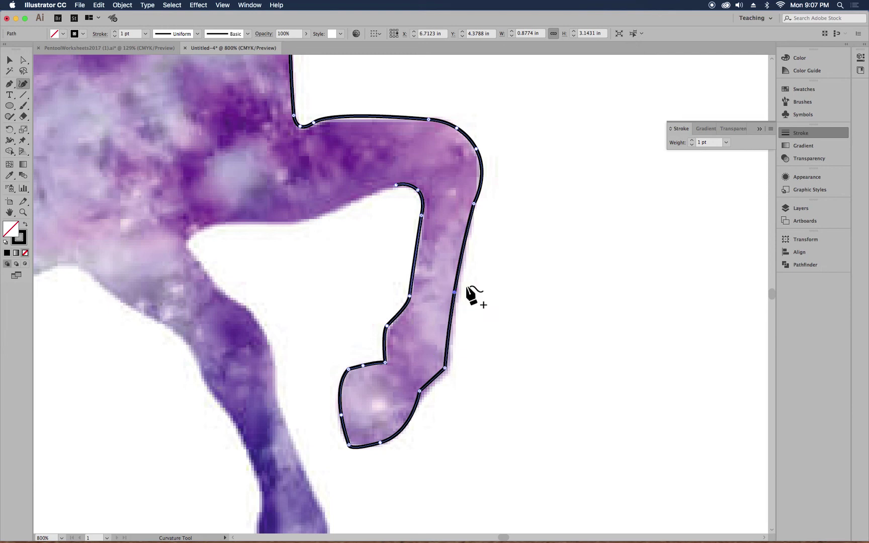
Step: Smooth the corner anchor above the hoof and refine the anchor just below the knee with the Curvature tool
{"action": "double_click", "coordinate": [444, 366]}
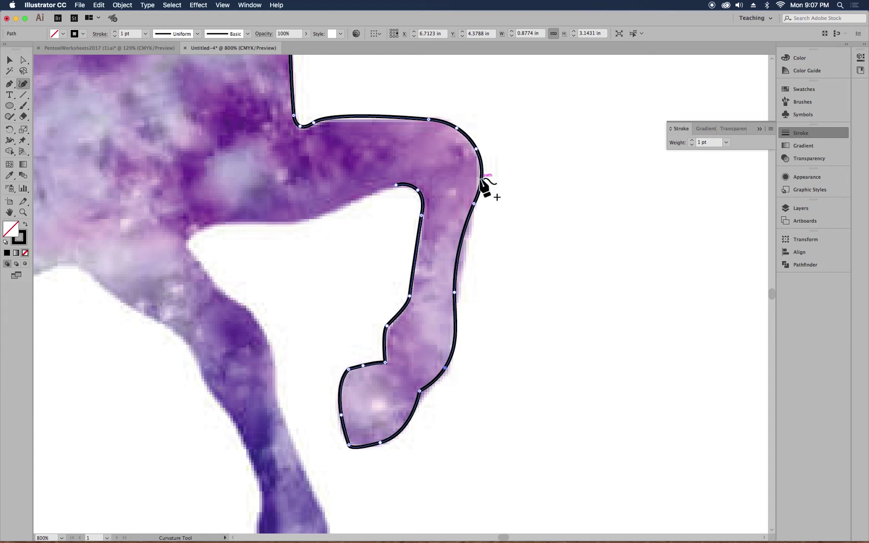
{"action": "left_click", "coordinate": [474, 204]}
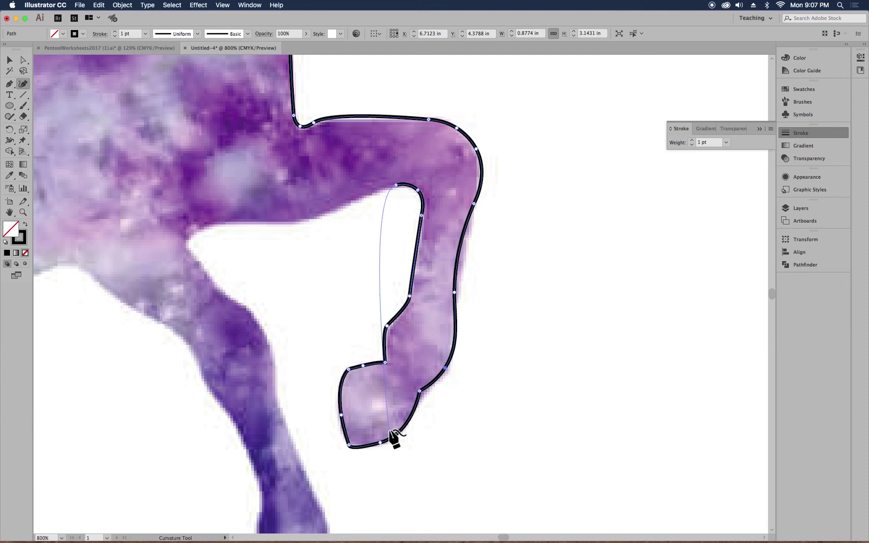
{"action": "left_click", "coordinate": [473, 202]}
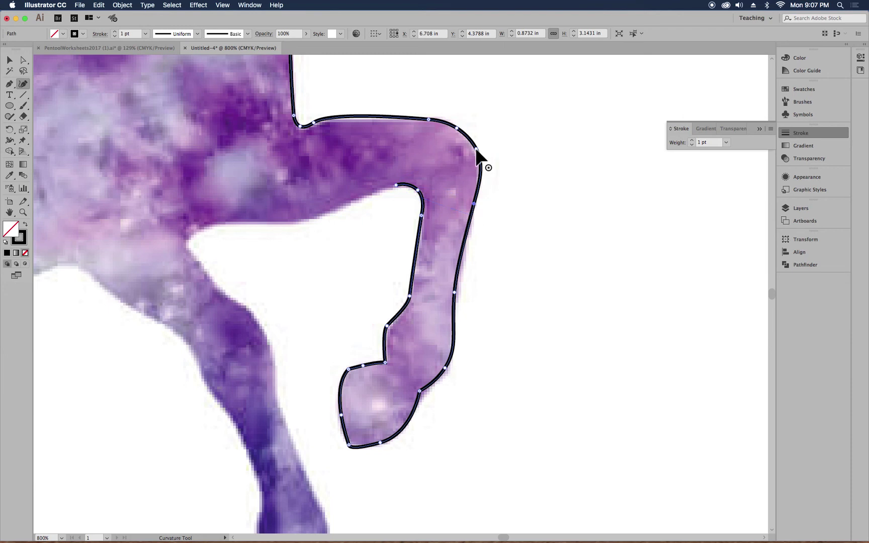
{"action": "left_click", "coordinate": [474, 204]}
Step: Smooth the anchor on top of the foreleg, toggle the one near the chest to corner and back, and end the curvature edit
{"action": "left_click", "coordinate": [427, 118]}
{"action": "double_click", "coordinate": [427, 118]}
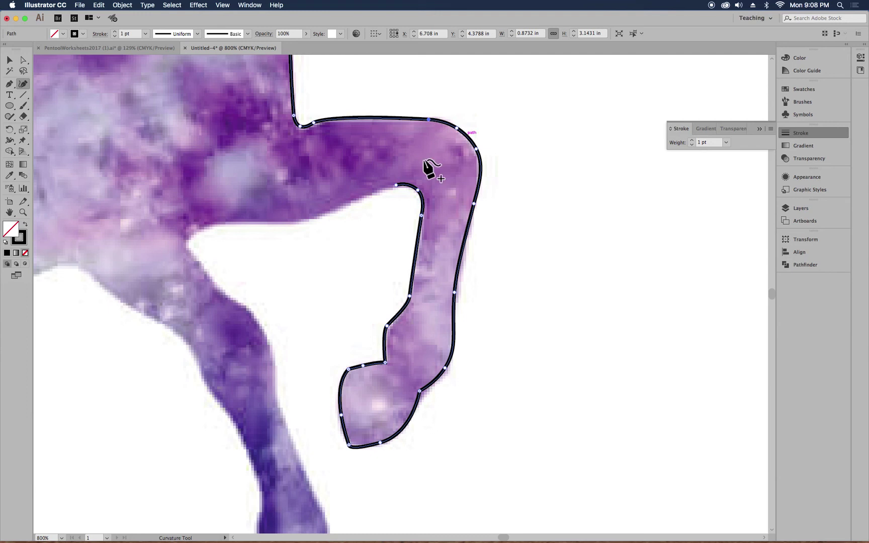
{"action": "double_click", "coordinate": [313, 120]}
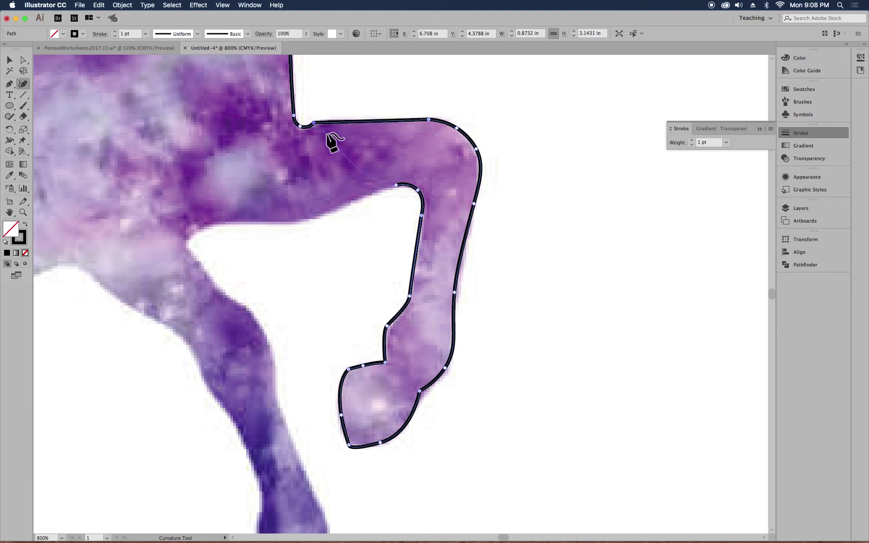
{"action": "double_click", "coordinate": [312, 122]}
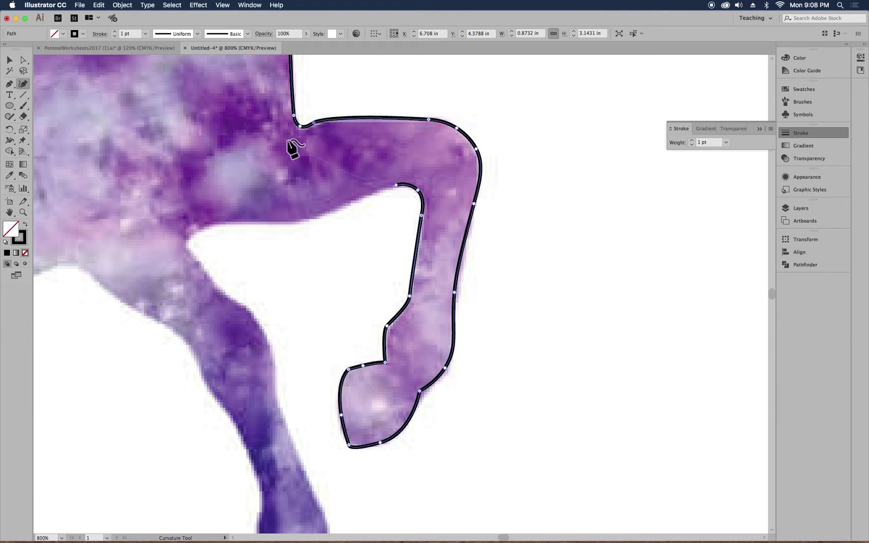
{"action": "key", "text": "Return"}
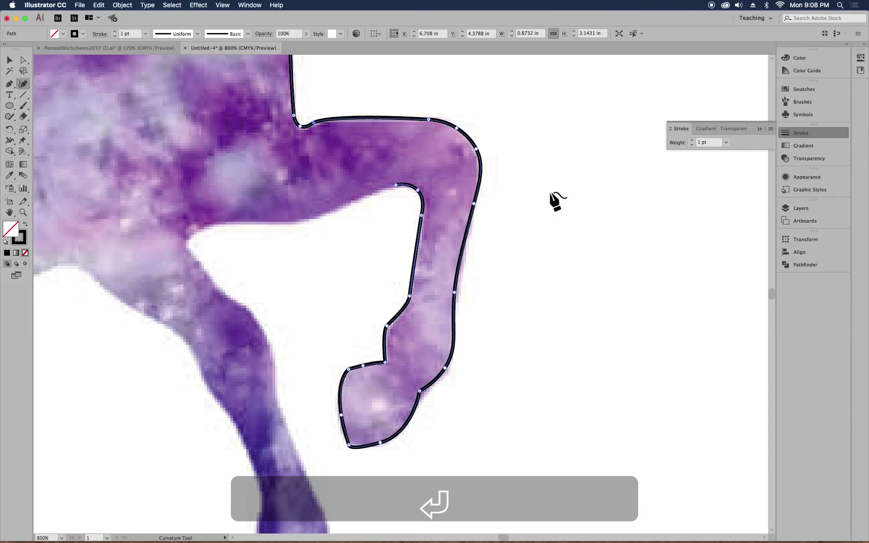
{"action": "left_click", "coordinate": [9, 60]}
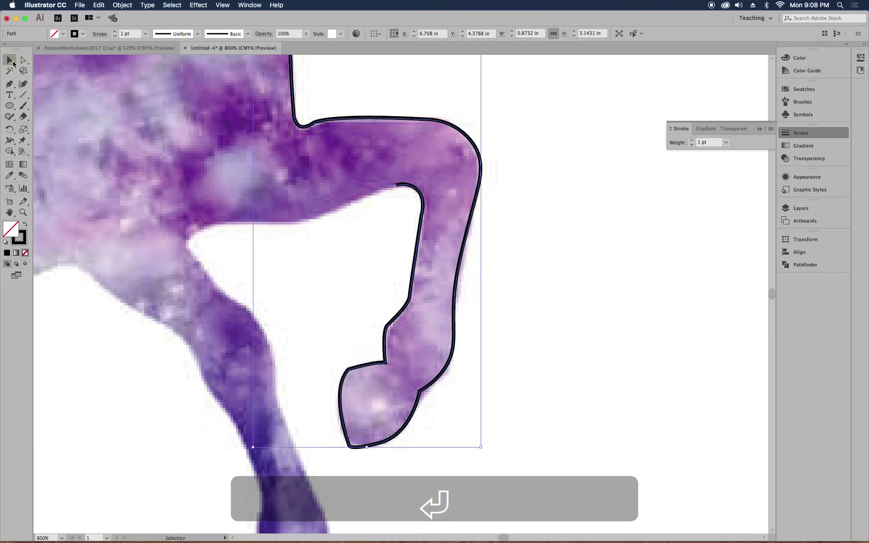
Step: Deselect the traced path along the unicorn's front so that a separate path can be started
{"action": "left_click_drag", "start_coordinate": [572, 138], "coordinate": [398, 200]}
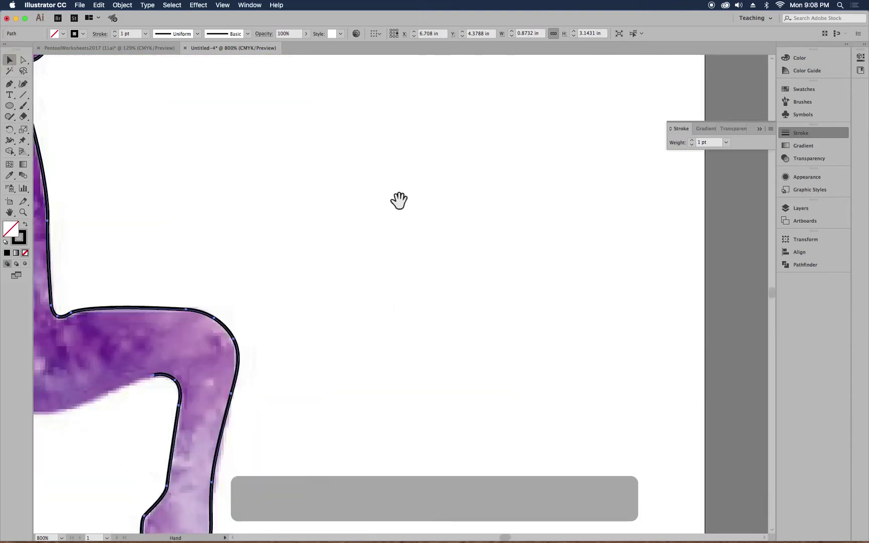
{"action": "key", "text": "super+equal"}
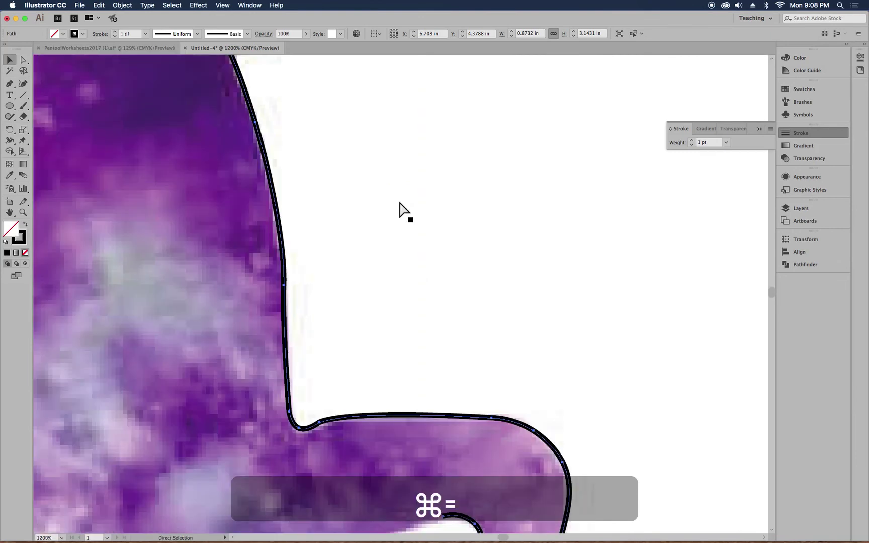
{"action": "key", "text": "super+0"}
{"action": "key", "text": "super+equal"}
{"action": "key", "text": "super+equal"}
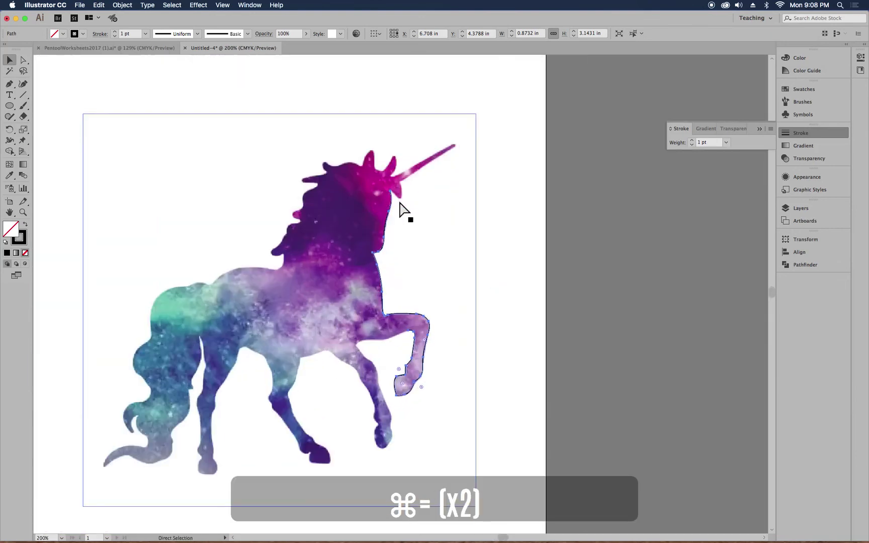
{"action": "scroll", "coordinate": [322, 236], "scroll_direction": "down", "scroll_amount": 10}
{"action": "scroll", "coordinate": [322, 236], "scroll_direction": "right", "scroll_amount": 10}
{"action": "left_click_drag", "start_coordinate": [161, 215], "coordinate": [559, 142]}
{"action": "left_click", "coordinate": [23, 84]}
{"action": "left_click", "coordinate": [396, 58]}
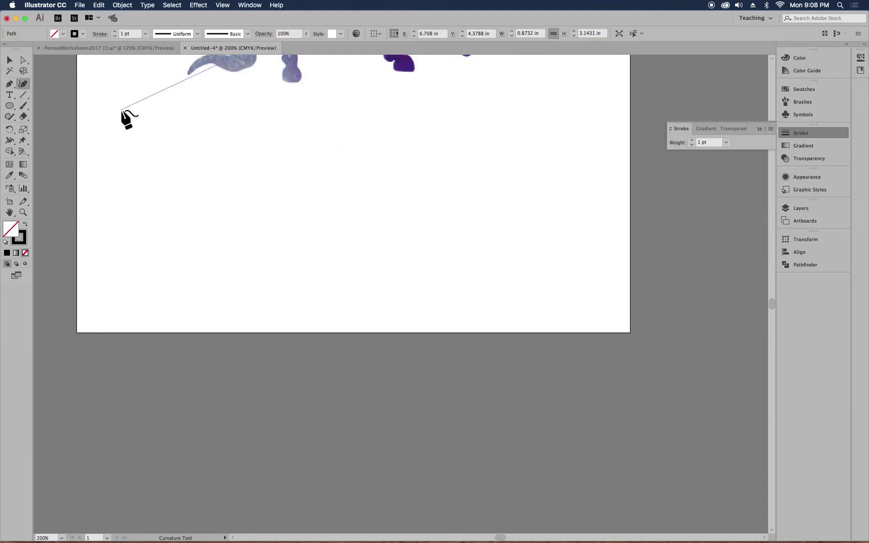
{"action": "left_click", "coordinate": [9, 59]}
{"action": "left_click", "coordinate": [216, 165]}
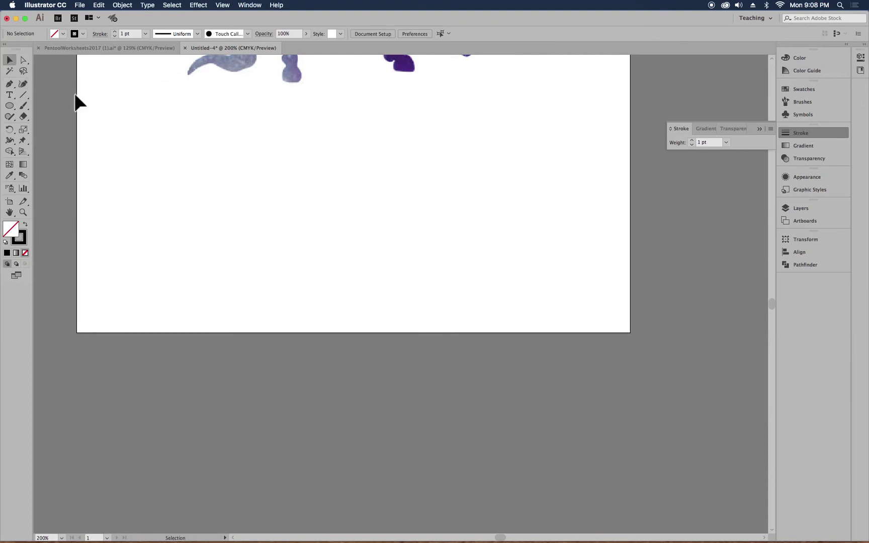
Step: Draw a closed, flowing freeform shape about 7.4 by 3.8 in with the Curvature tool in the empty space below the unicorn
{"action": "left_click", "coordinate": [23, 84]}
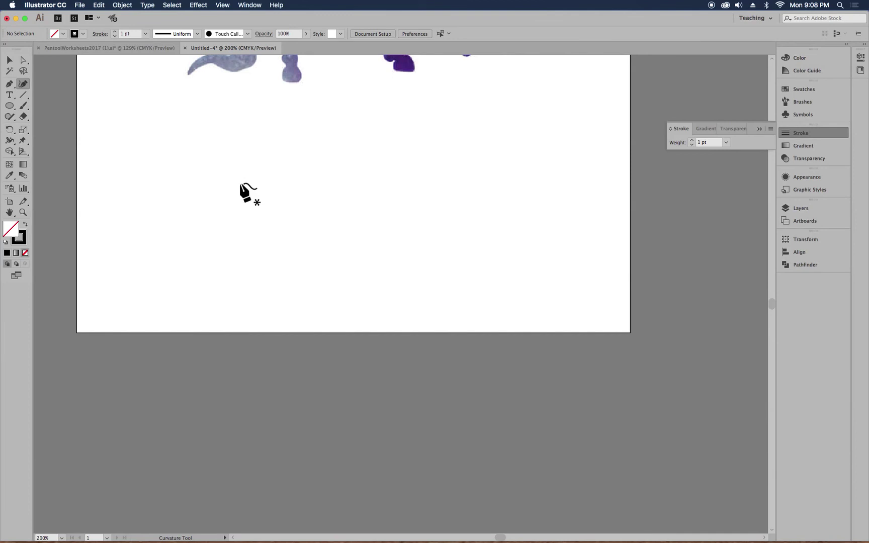
{"action": "left_click", "coordinate": [239, 183]}
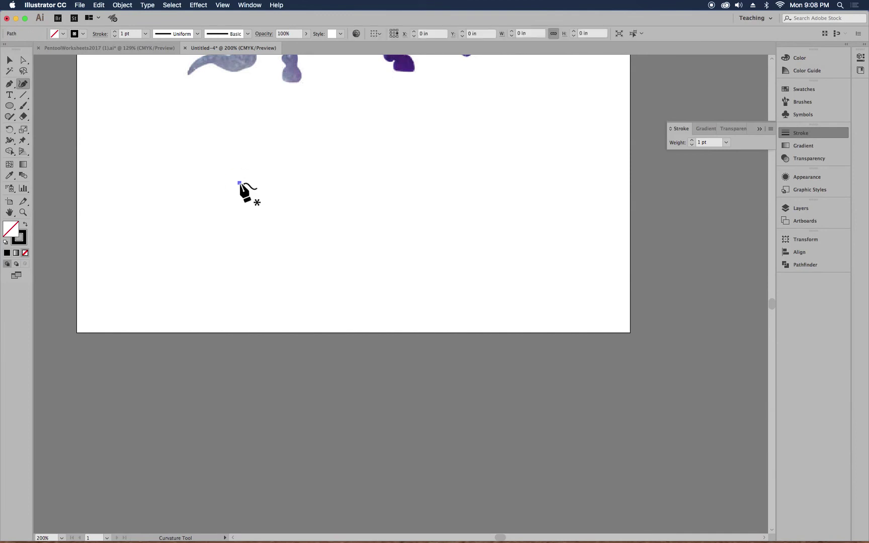
{"action": "left_click", "coordinate": [373, 172]}
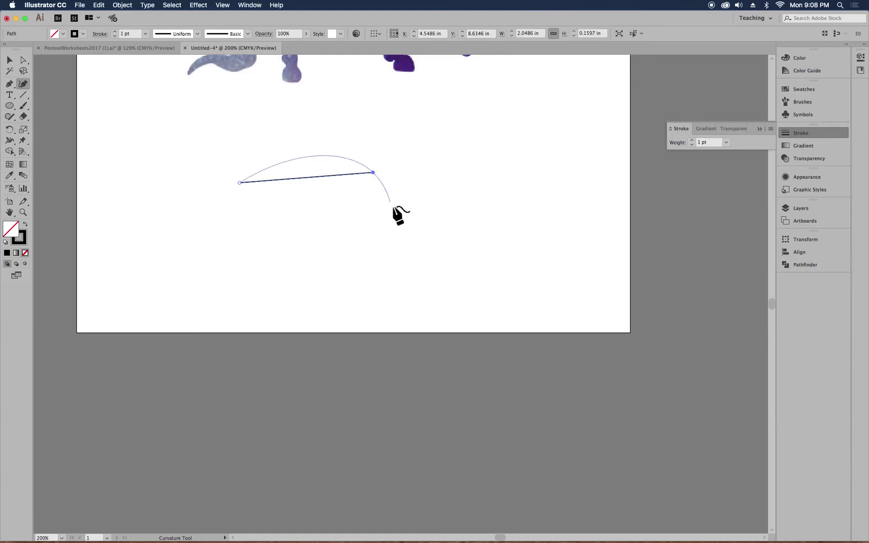
{"action": "left_click", "coordinate": [454, 275]}
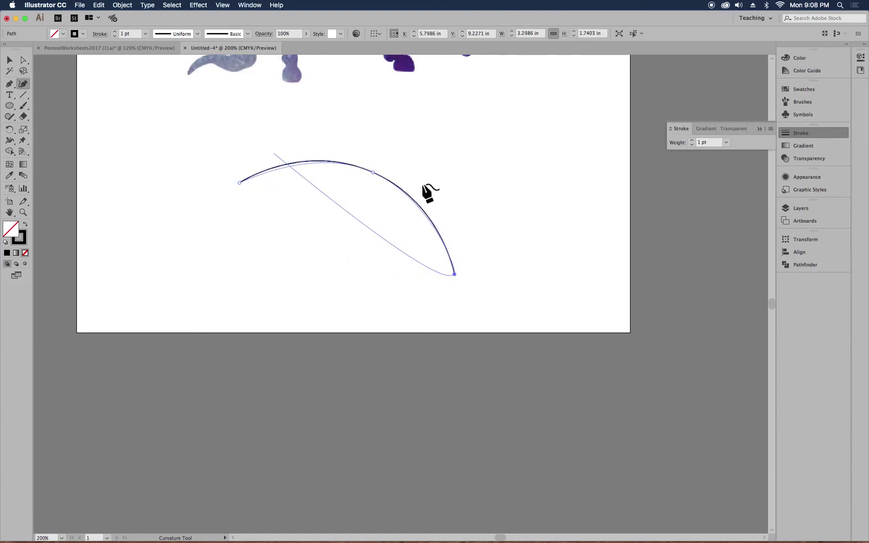
{"action": "left_click", "coordinate": [249, 278]}
{"action": "left_click", "coordinate": [181, 157]}
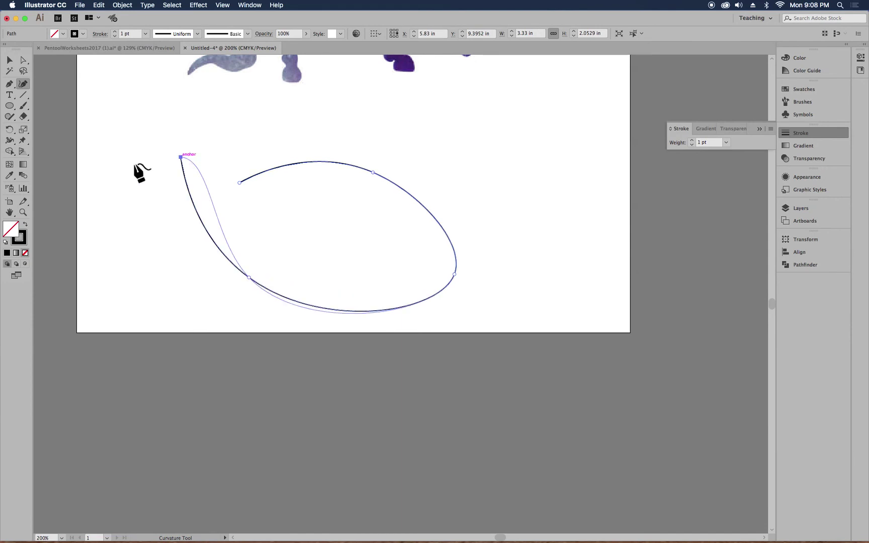
{"action": "left_click", "coordinate": [82, 228]}
{"action": "left_click", "coordinate": [157, 317]}
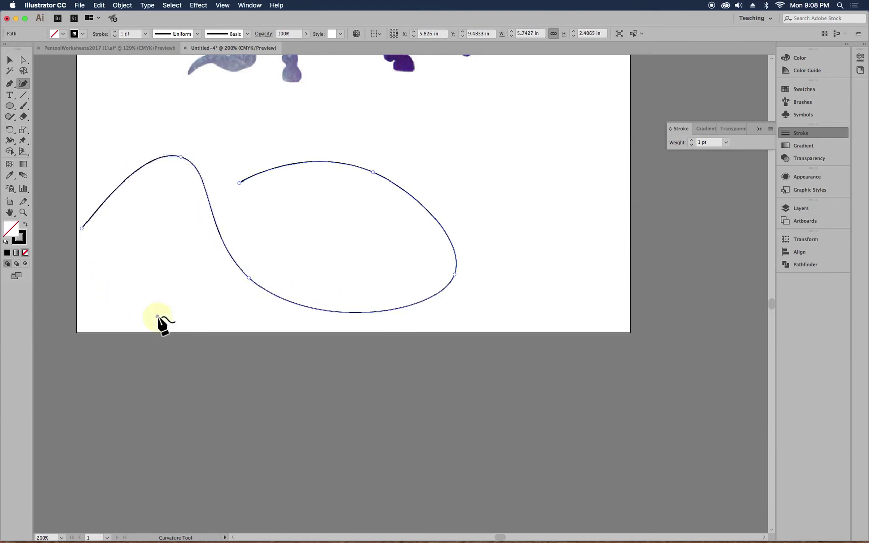
{"action": "left_click", "coordinate": [392, 332]}
{"action": "left_click", "coordinate": [561, 149]}
{"action": "left_click", "coordinate": [321, 111]}
{"action": "left_click", "coordinate": [233, 161]}
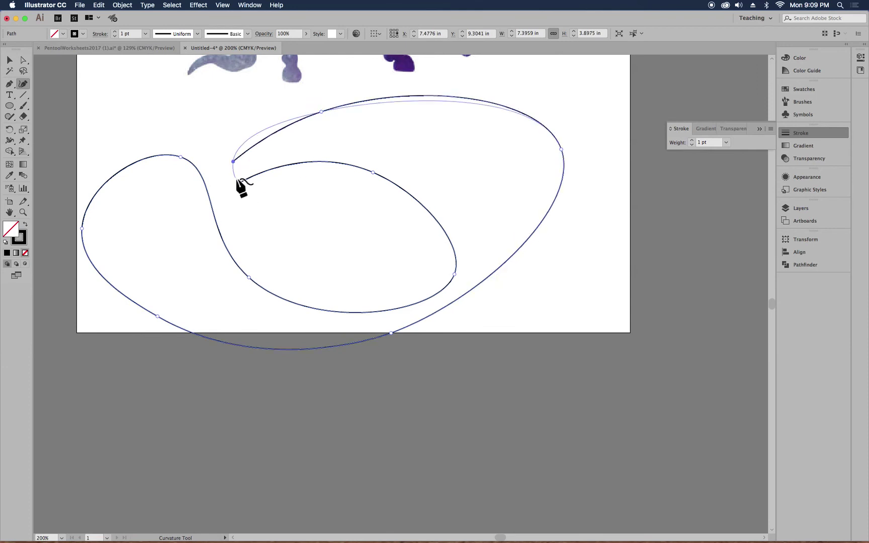
{"action": "left_click", "coordinate": [239, 182]}
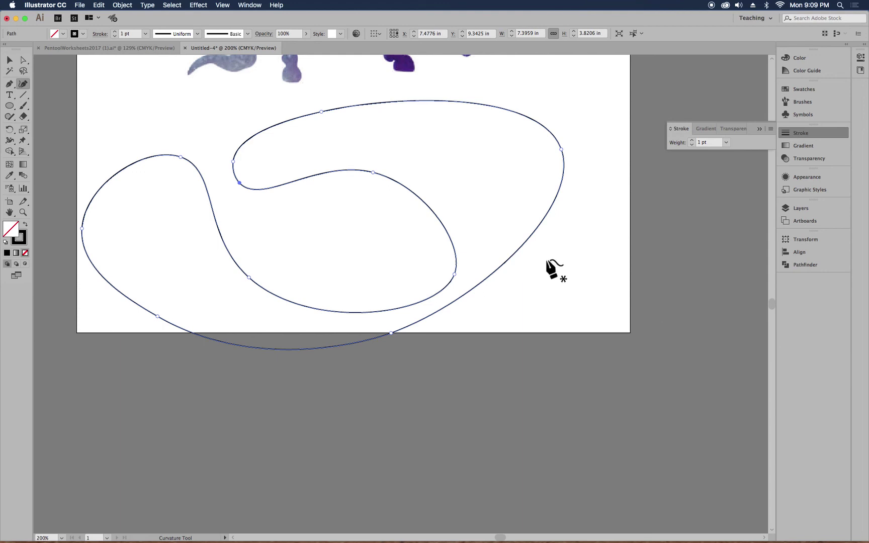
{"action": "key", "text": "space"}
{"action": "left_click_drag", "start_coordinate": [518, 120], "coordinate": [523, 295]}
{"action": "left_click_drag", "start_coordinate": [536, 73], "coordinate": [540, 312]}
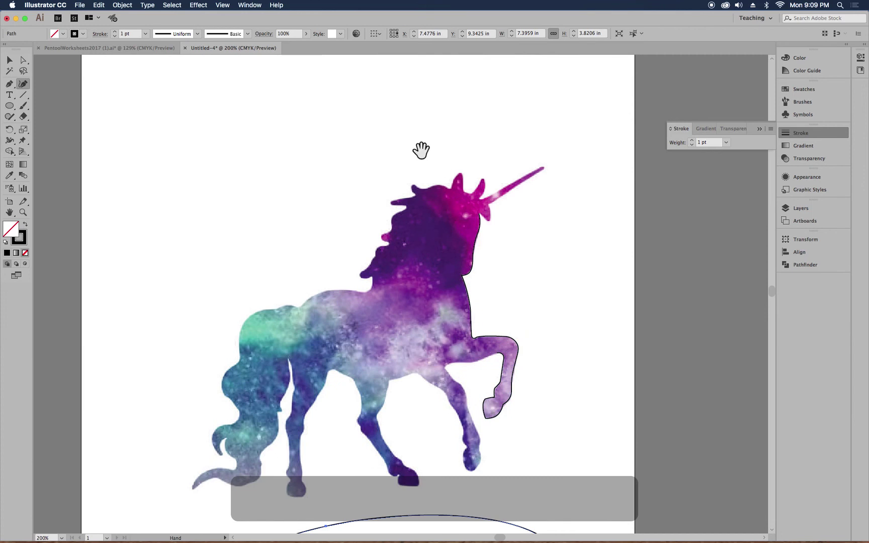